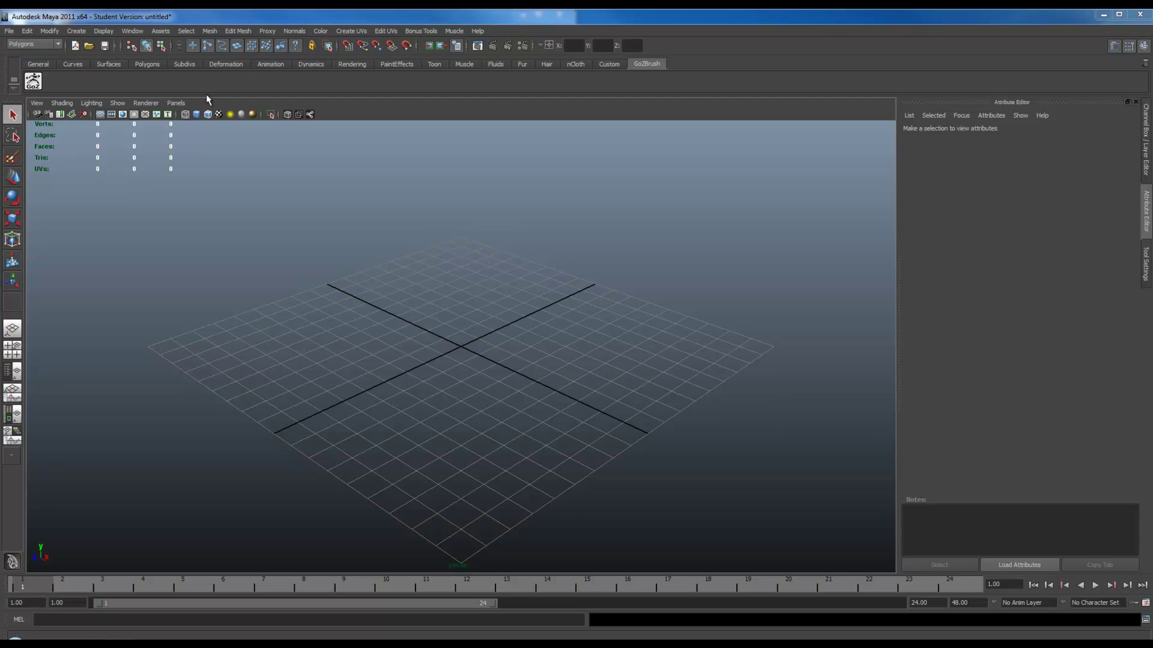
Switch the workspace to the Animation menu set and display the matching Animation tools
click(32, 45)
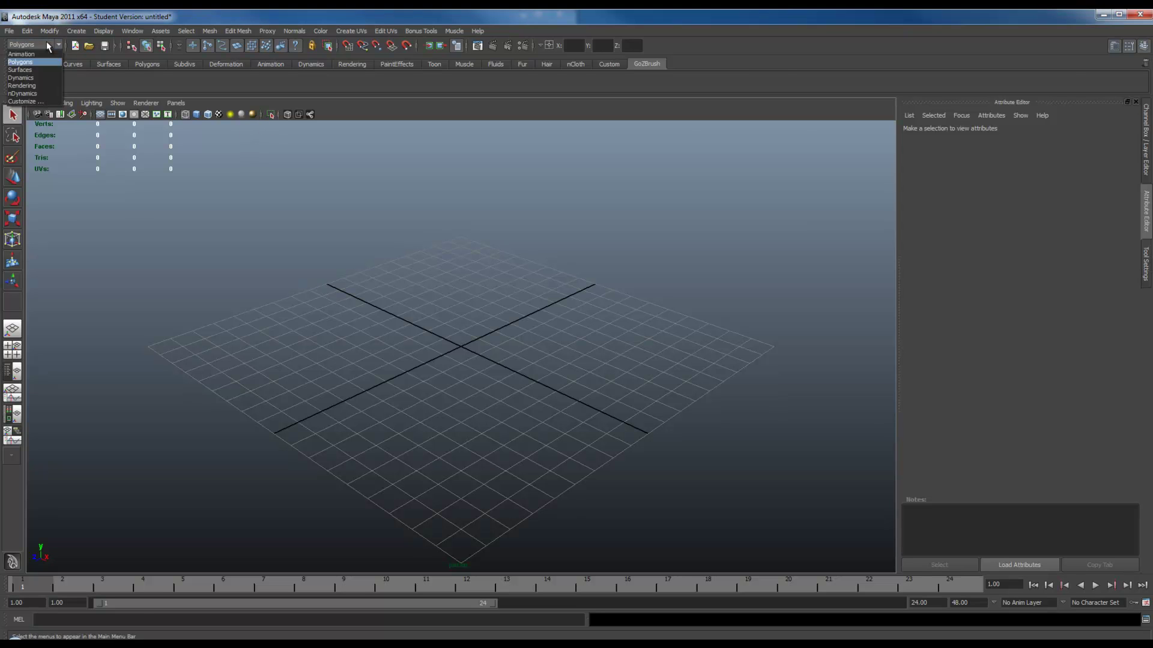
click(23, 54)
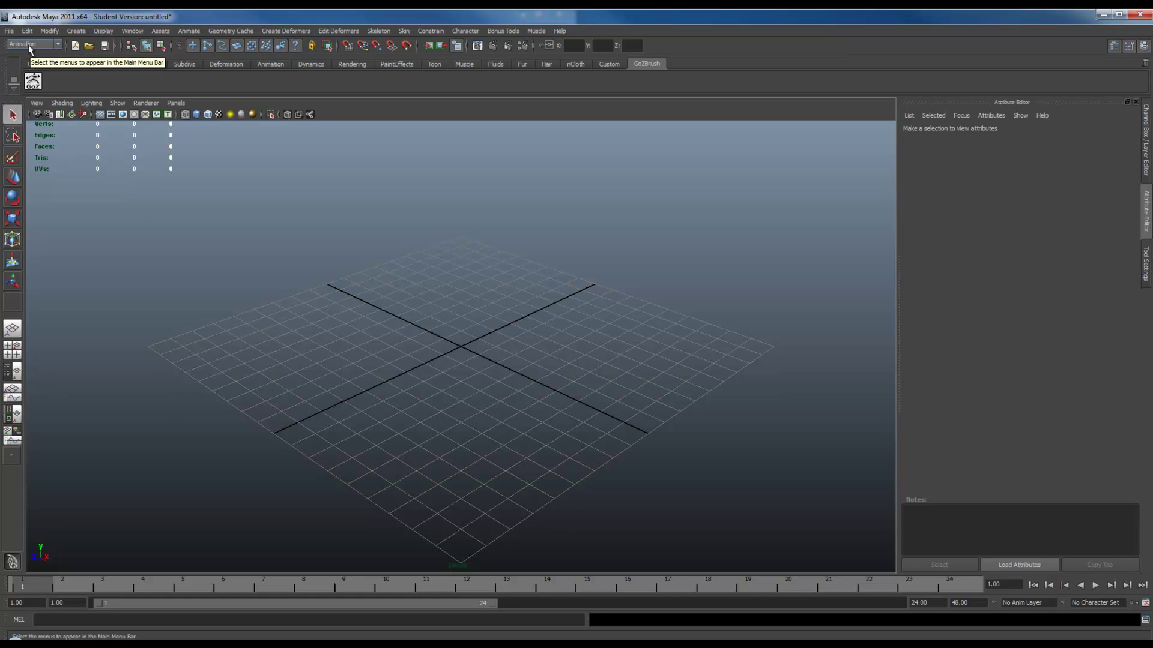
click(31, 48)
click(33, 57)
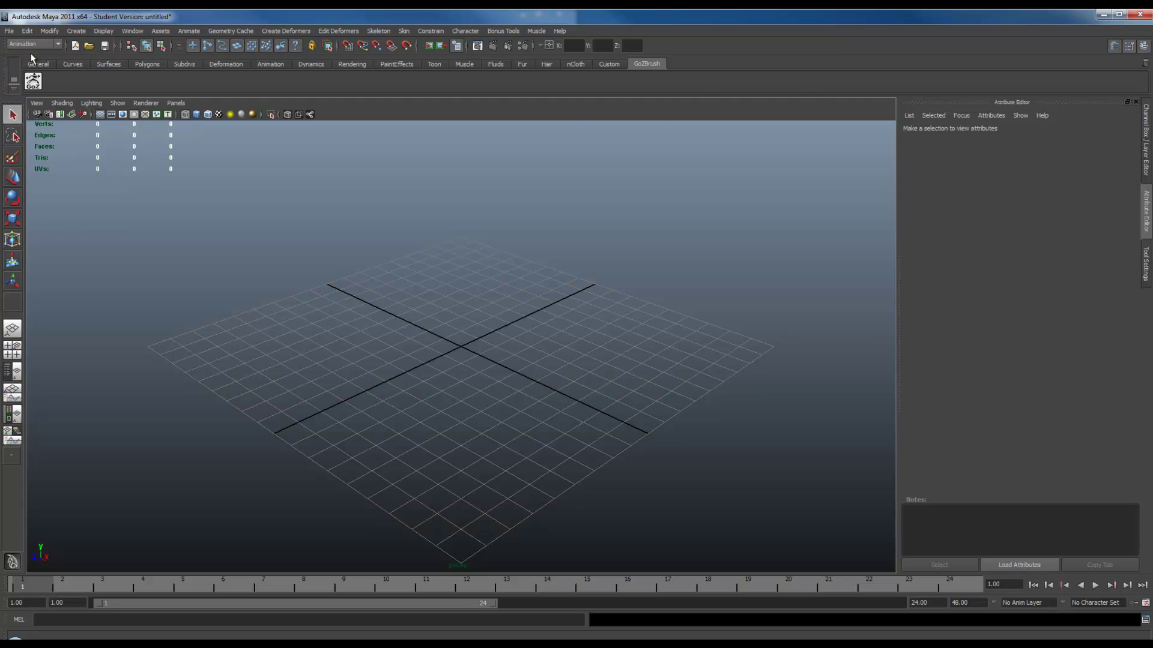
click(266, 65)
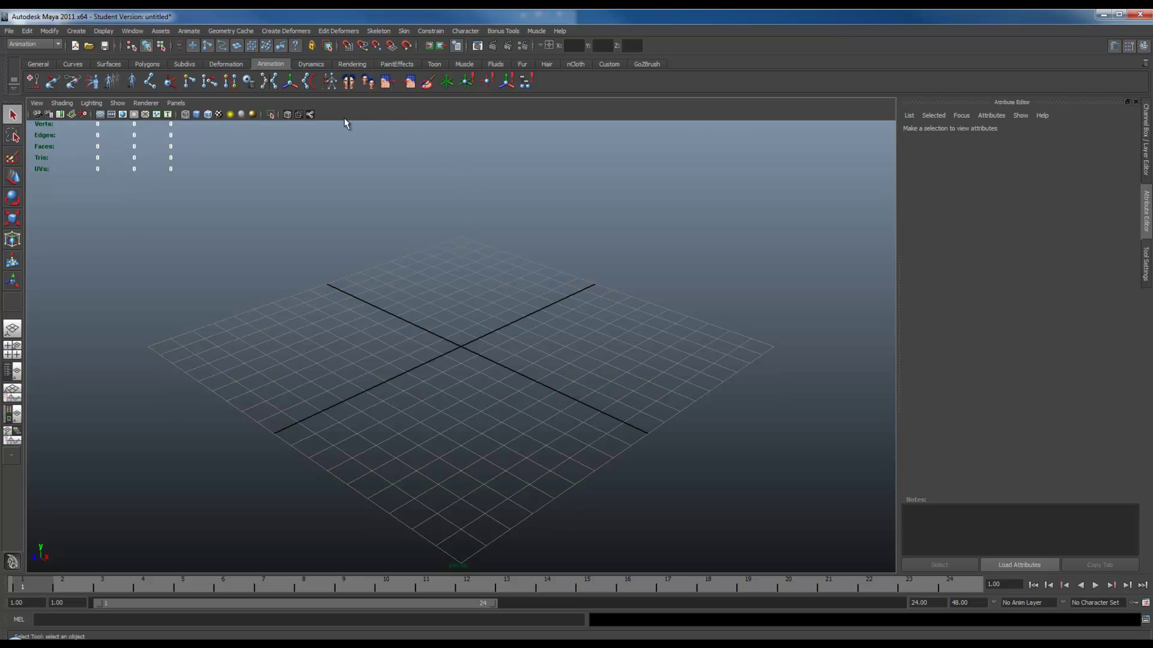
Create a polygon cube at the origin and open the Move tool's settings
click(150, 65)
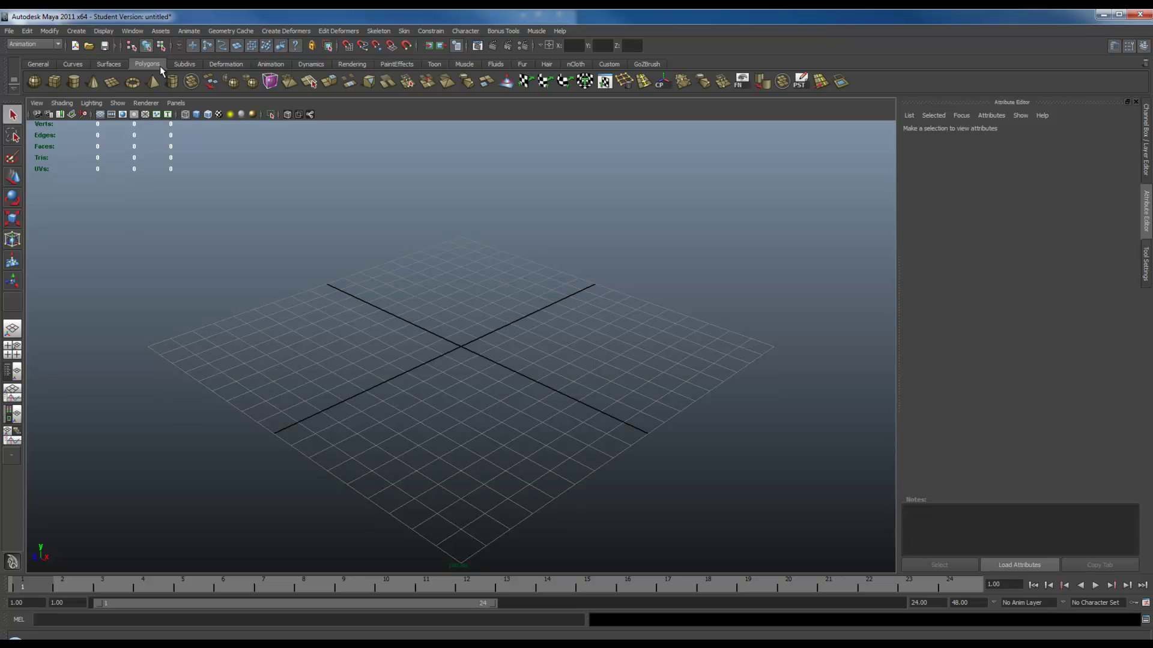
click(60, 86)
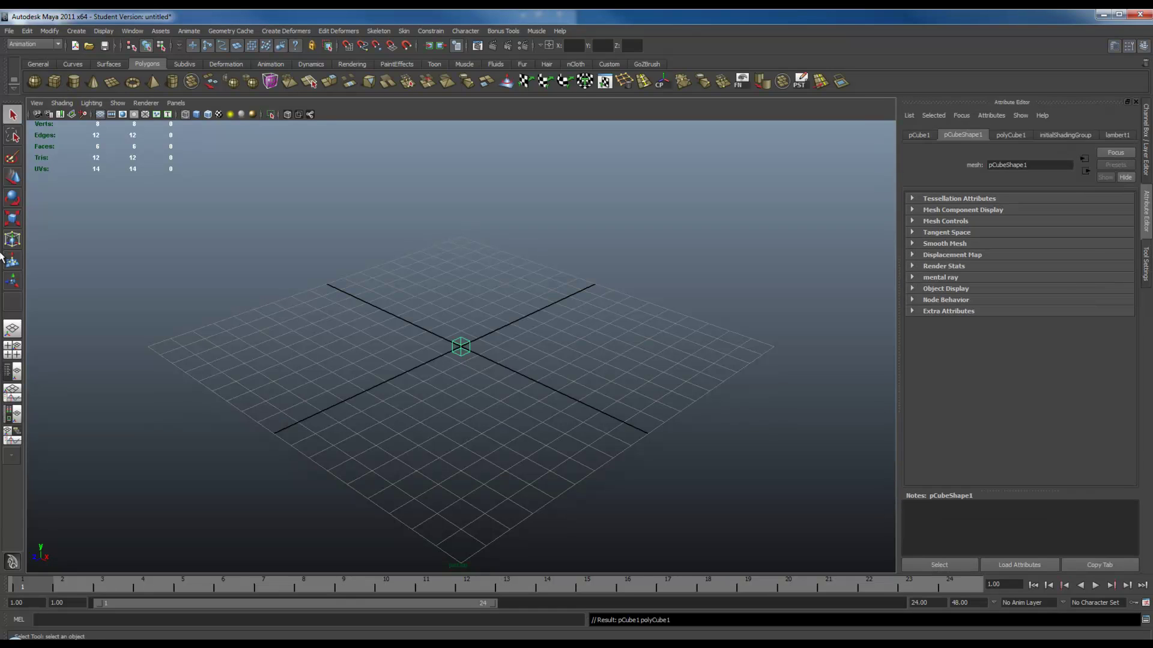
double_click(12, 177)
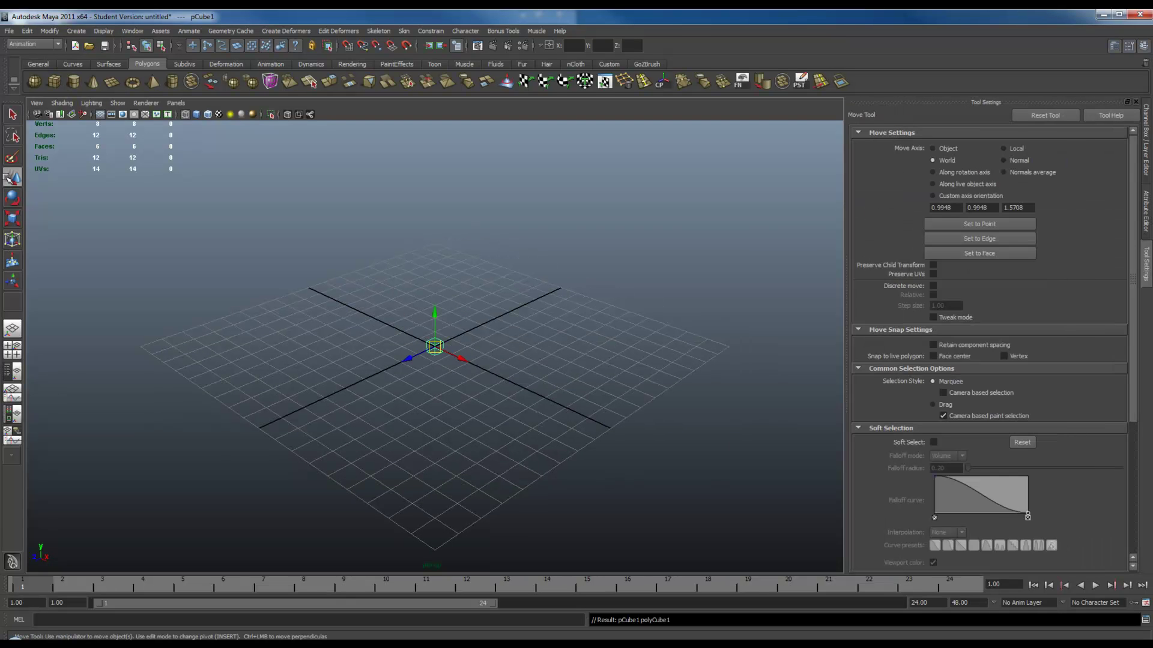
Rotate the cube to a tilted angle and set the Move tool's axis to Object
scroll(750, 360, up, 5)
scroll(743, 384, up, 2)
alt+drag(743, 383, 502, 368)
key(e)
key(w)
drag(436, 335, 627, 243)
drag(593, 186, 429, 349)
Move the tilted cube upward along its own X axis
alt+drag(600, 337, 640, 310)
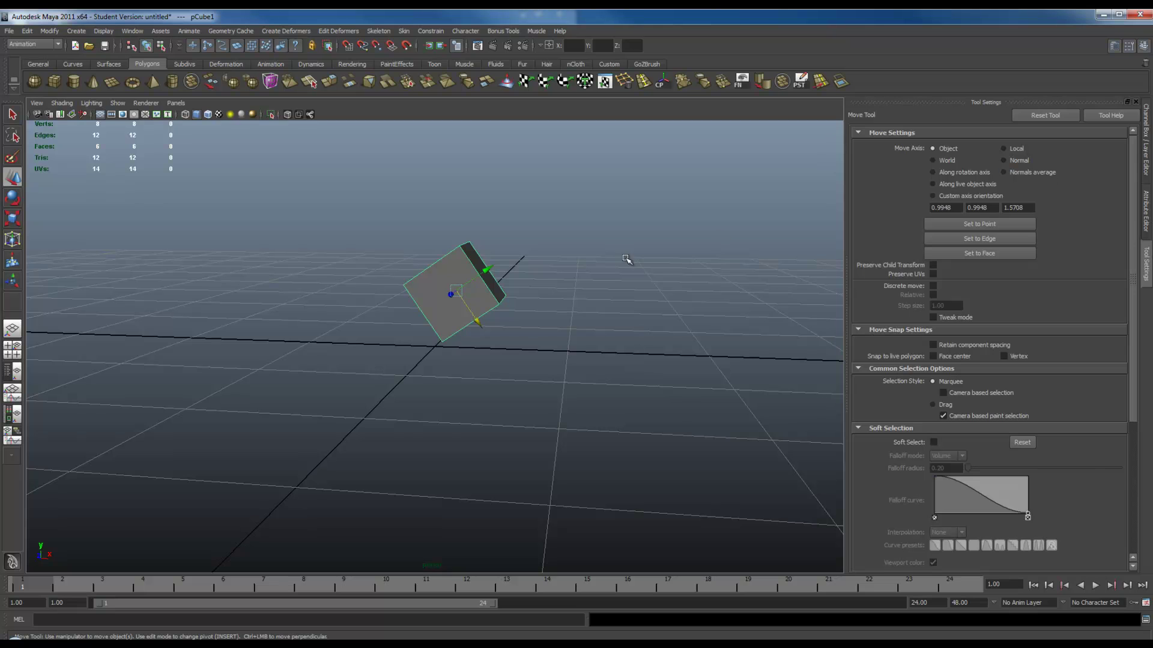
alt+drag(545, 276, 390, 294)
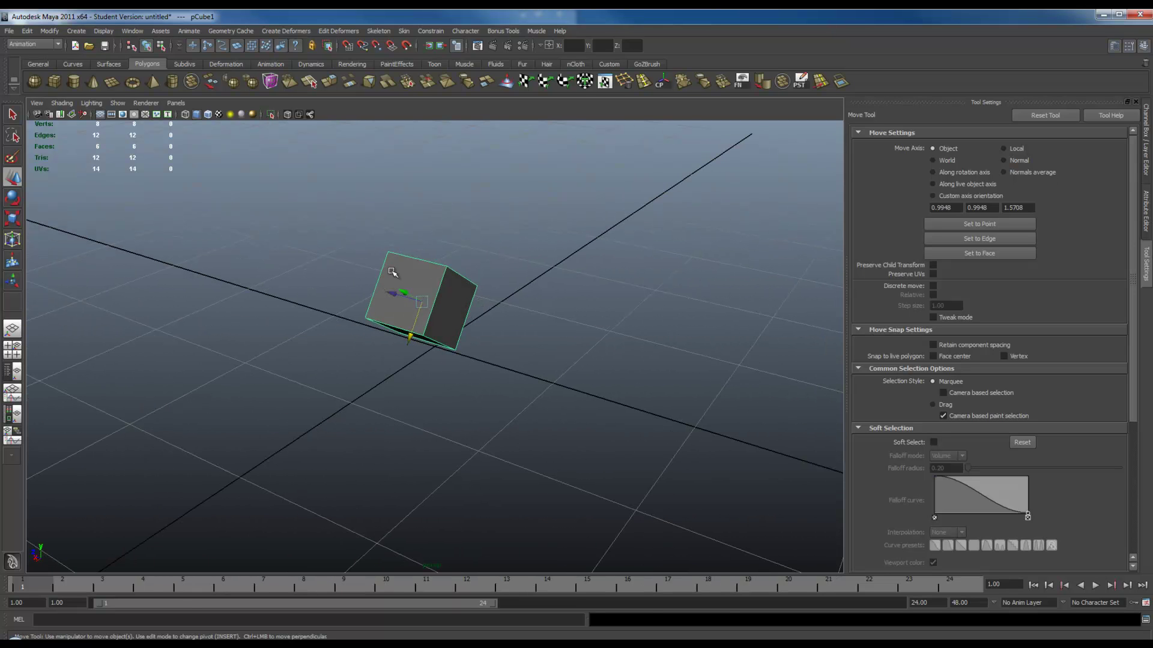
alt+drag(384, 312, 509, 290)
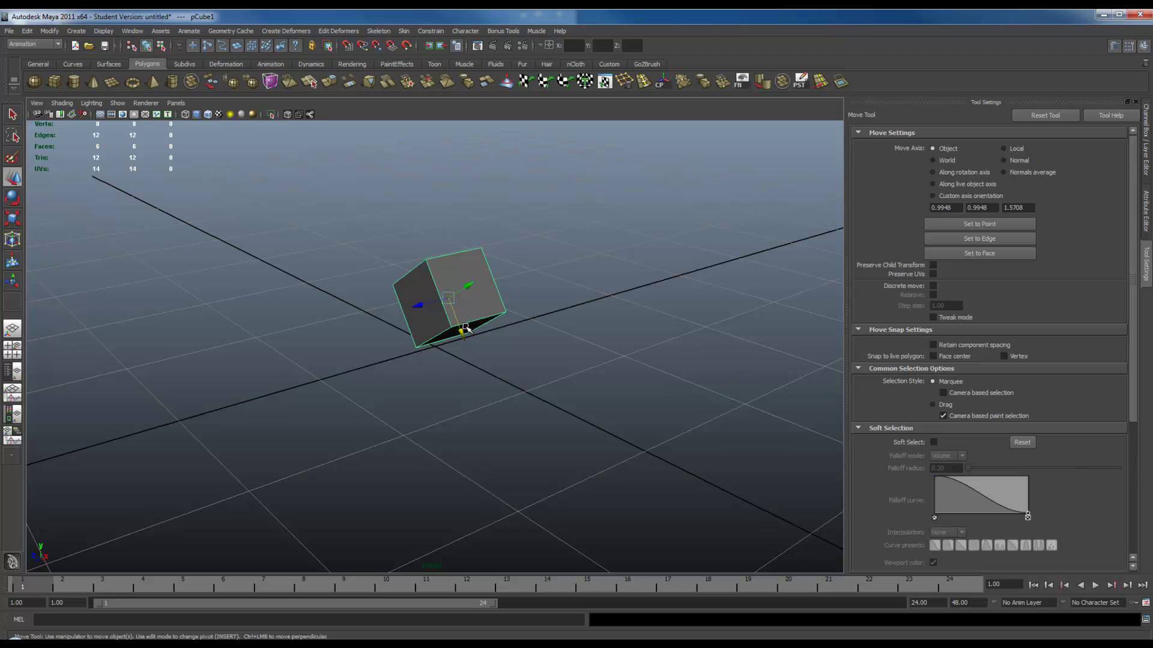
drag(465, 332, 451, 310)
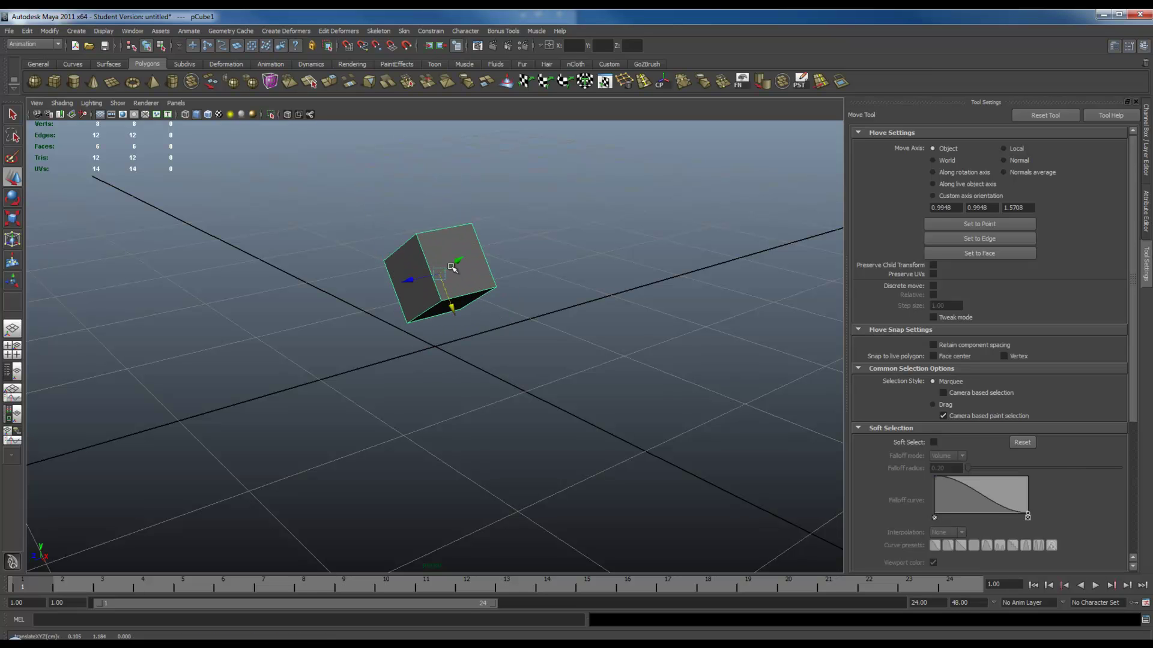
click(452, 268)
click(453, 267)
Try rotating the cube about its local Y axis and undo the rotation
key(e)
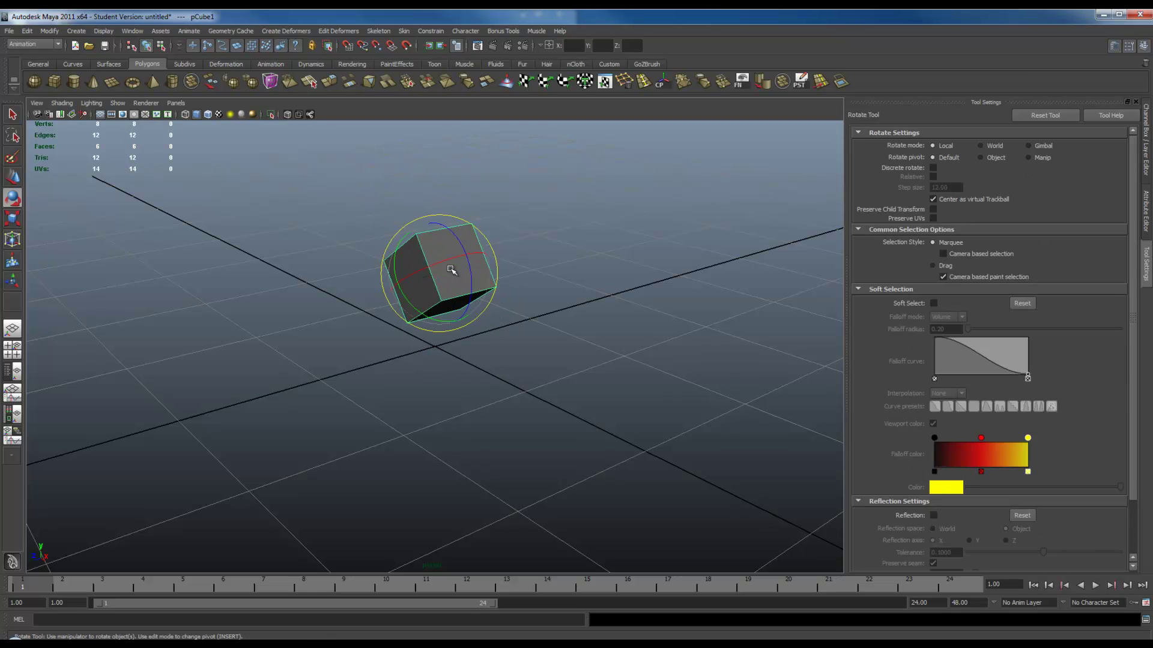
drag(425, 312, 558, 317)
key(ctrl+z)
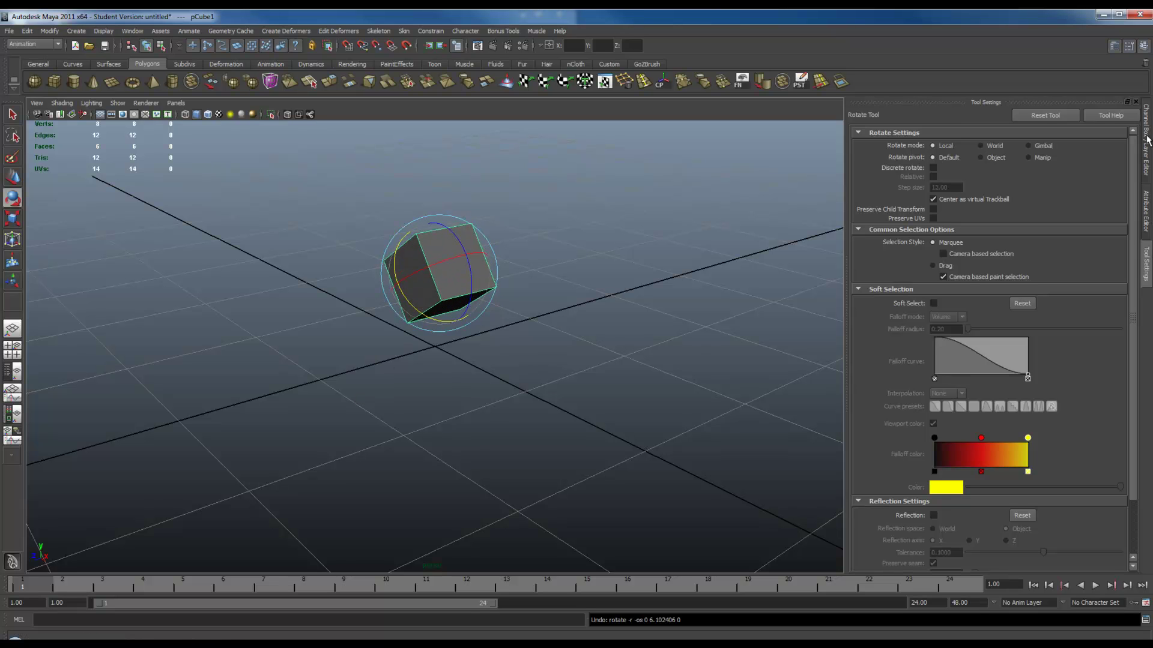
Set the rotate mode to World, test it on the cube and delete the cube
click(980, 145)
drag(467, 260, 492, 254)
key(Delete)
alt+drag(664, 321, 582, 354)
alt+right_drag(582, 353, 420, 265)
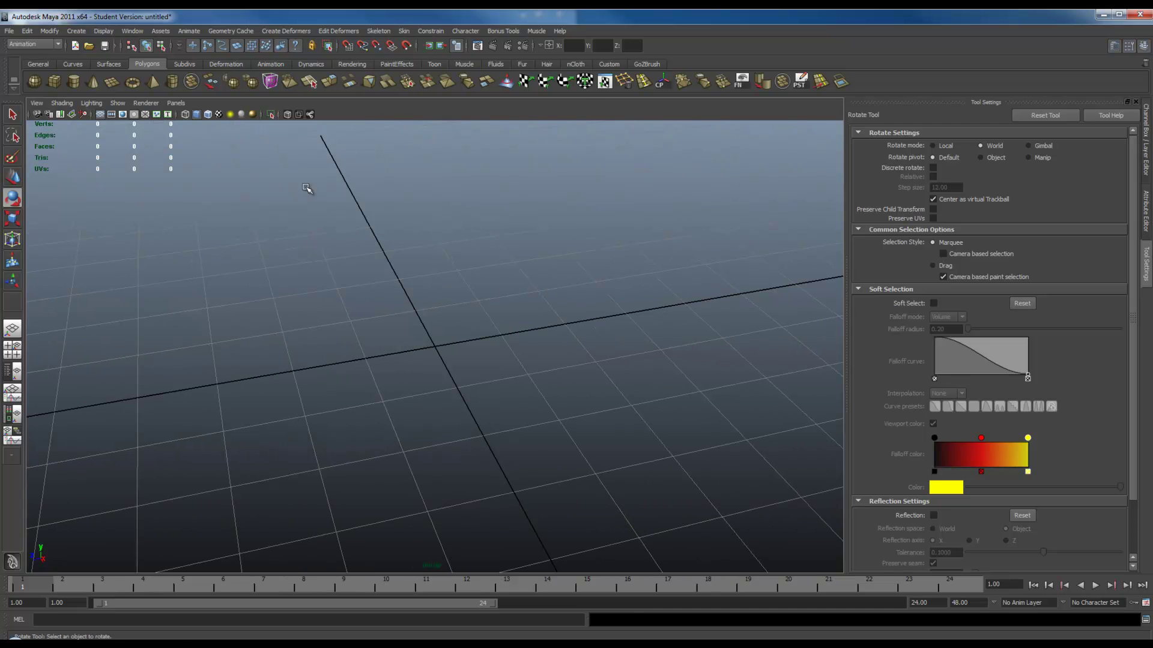
Bring the Animation tools back up for building joints
click(272, 66)
alt+drag(332, 276, 472, 239)
key(space)
key(space)
key(space)
key(space)
alt+drag(515, 282, 417, 286)
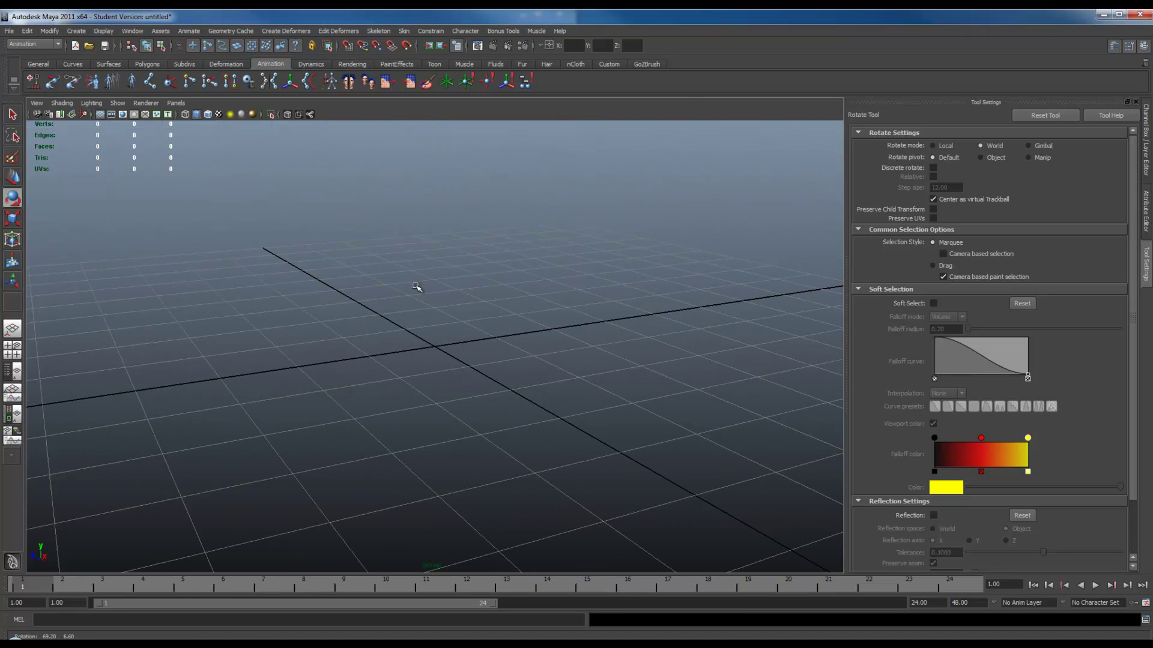
Place a single joint above the grid in the perspective view with the Joint tool
click(150, 81)
click(509, 202)
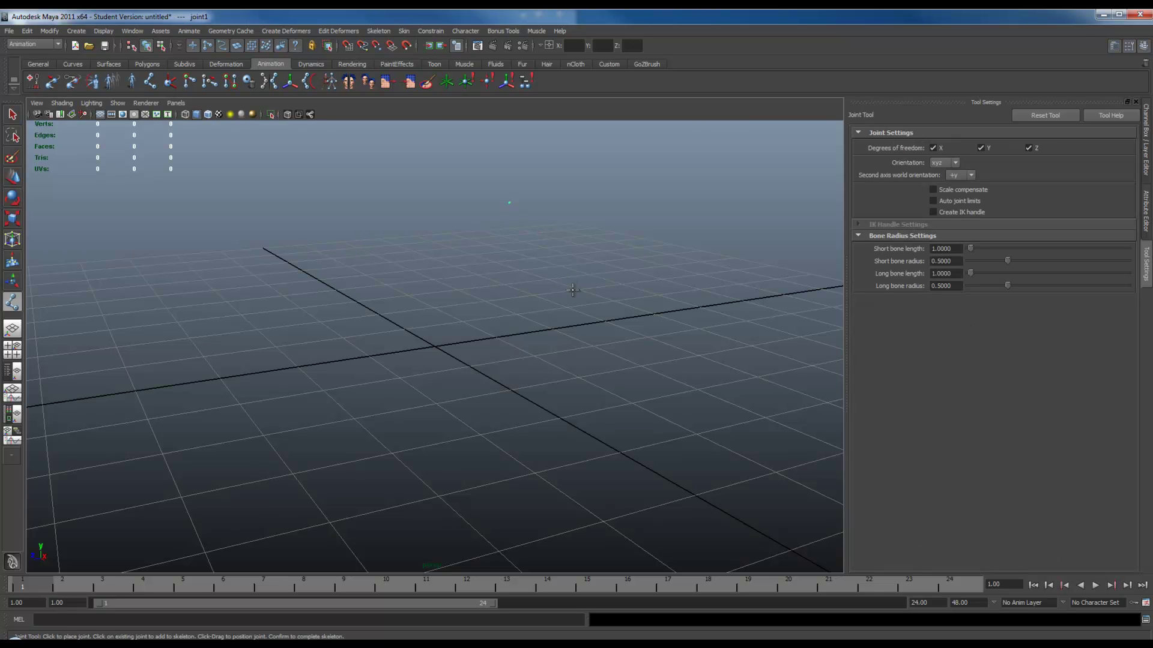
mouse_move(570, 291)
alt+mouse_down()
mouse_move(512, 262)
mouse_move(525, 278)
mouse_move(583, 272)
mouse_move(571, 260)
mouse_move(549, 275)
mouse_move(560, 279)
alt+mouse_up()
alt+drag(496, 256, 497, 245)
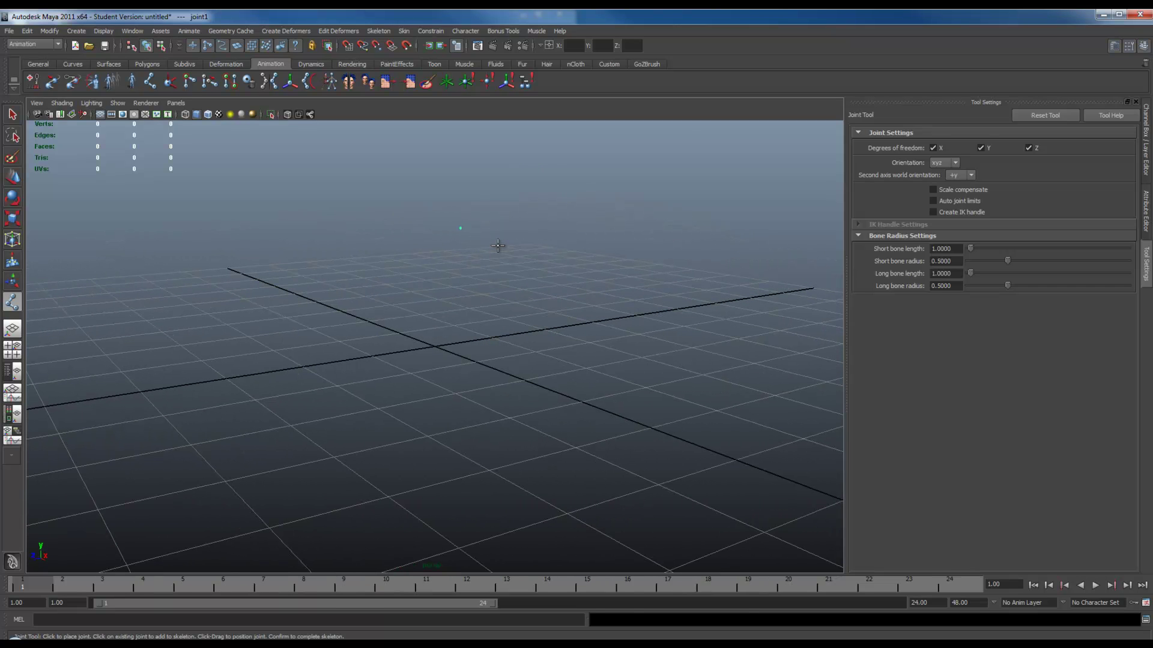
Draw a leg-shaped chain of five joints in the side view, from the hip down to the toe
key(space)
drag(496, 246, 555, 294)
alt+right_drag(556, 295, 437, 268)
alt+middle_drag(437, 268, 447, 346)
alt+middle_drag(479, 288, 564, 374)
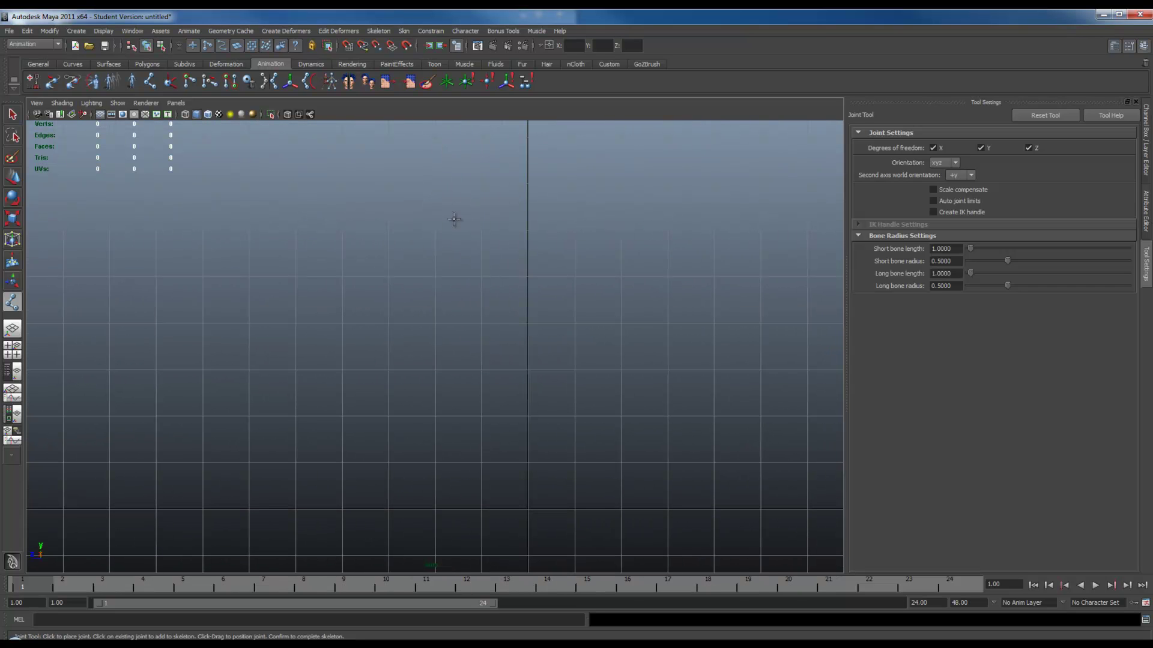
click(448, 194)
click(427, 356)
click(466, 517)
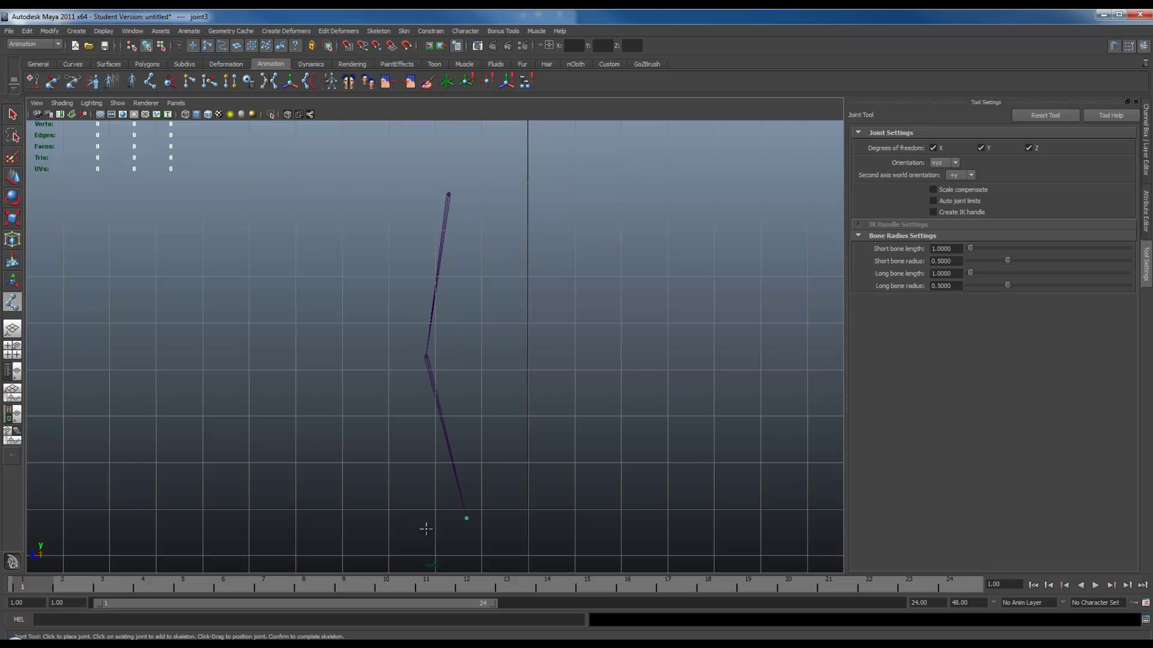
click(373, 542)
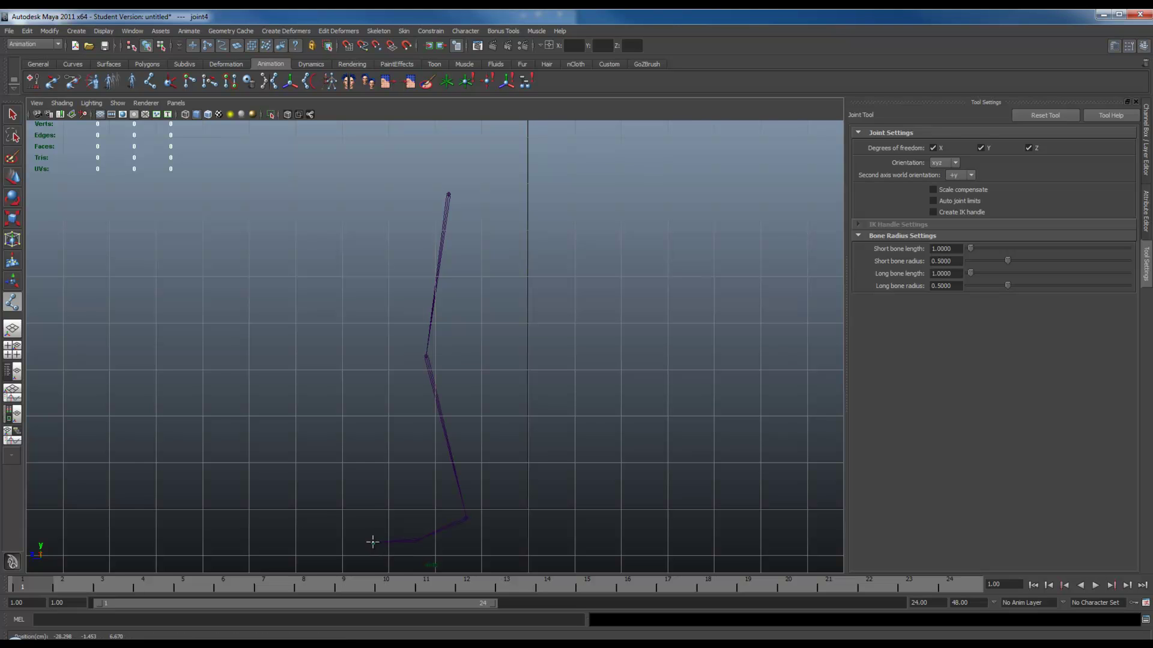
Inspect the leg joint chain in the perspective view and delete it
click(12, 114)
key(space)
drag(443, 241, 445, 221)
alt+drag(454, 310, 503, 319)
alt+right_drag(502, 318, 256, 244)
alt+right_drag(460, 314, 335, 292)
alt+drag(335, 292, 367, 290)
alt+middle_drag(294, 304, 468, 321)
alt+drag(468, 326, 408, 334)
key(w)
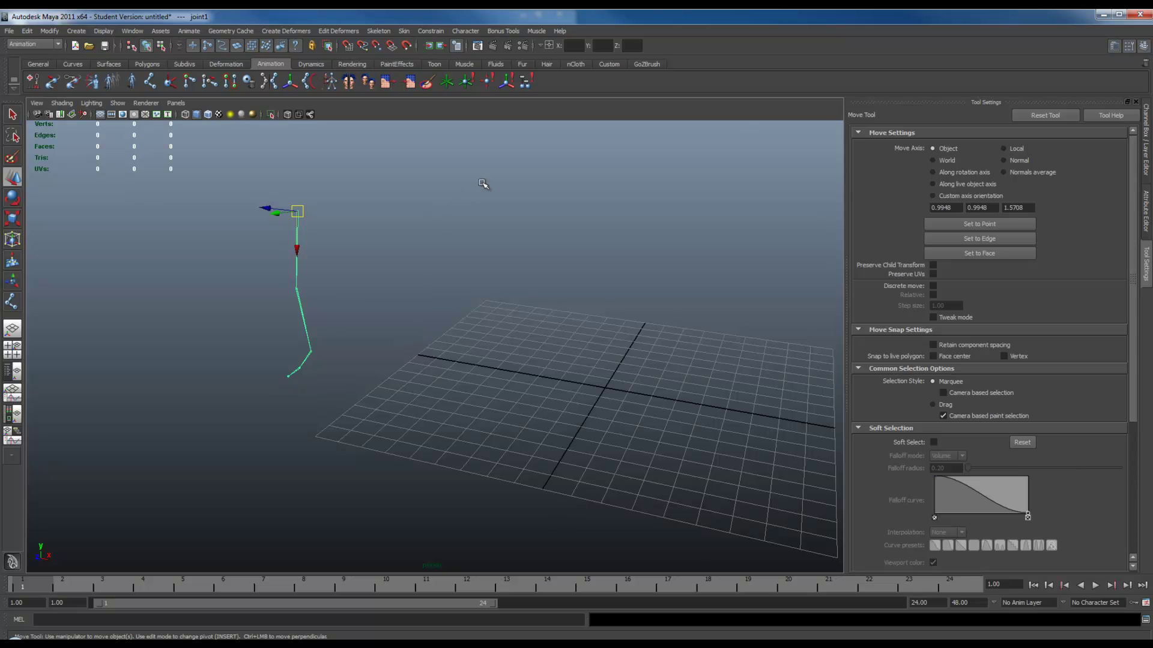
key(Delete)
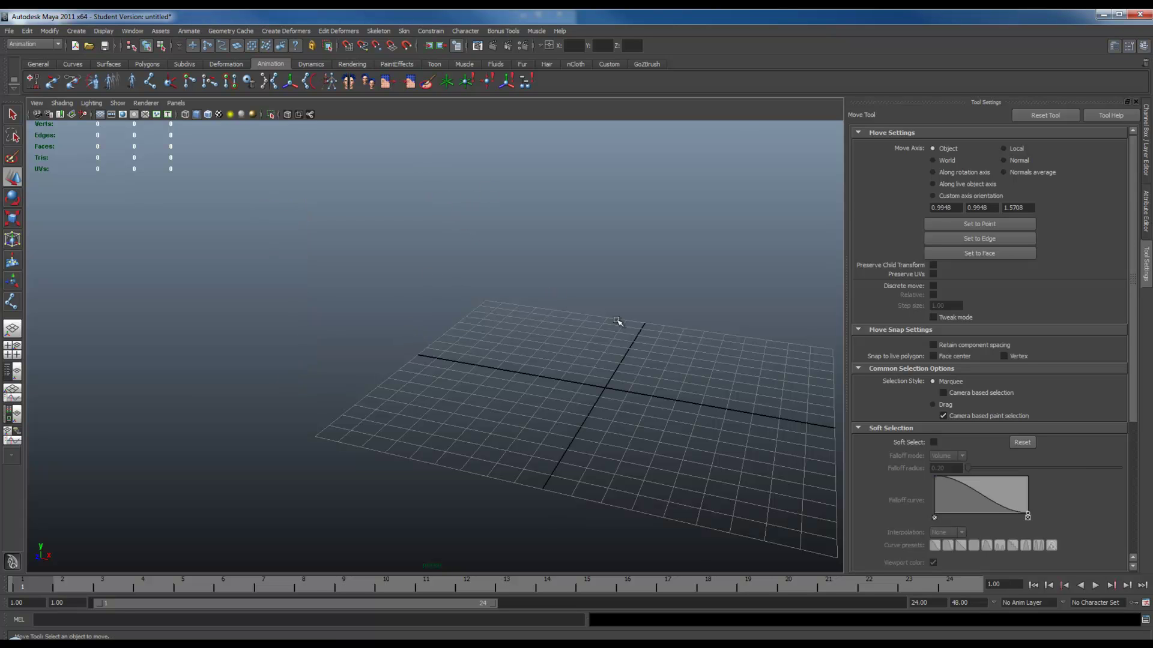
Reset the Joint tool to its default settings and switch to the side view
click(12, 302)
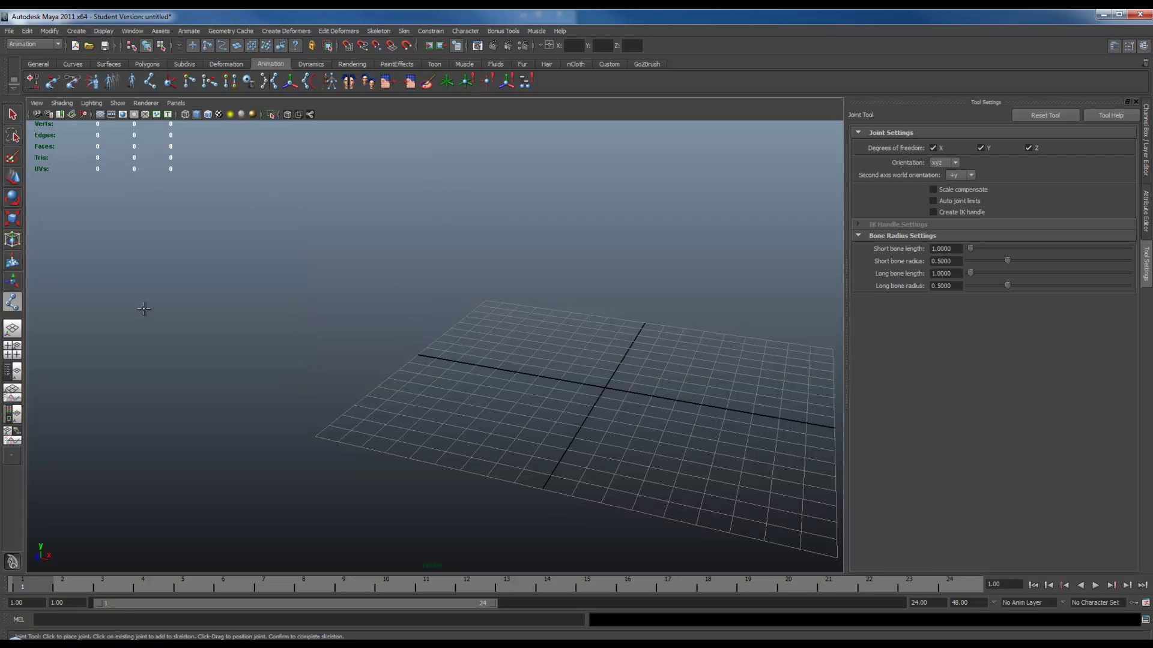
key(space)
drag(700, 289, 746, 290)
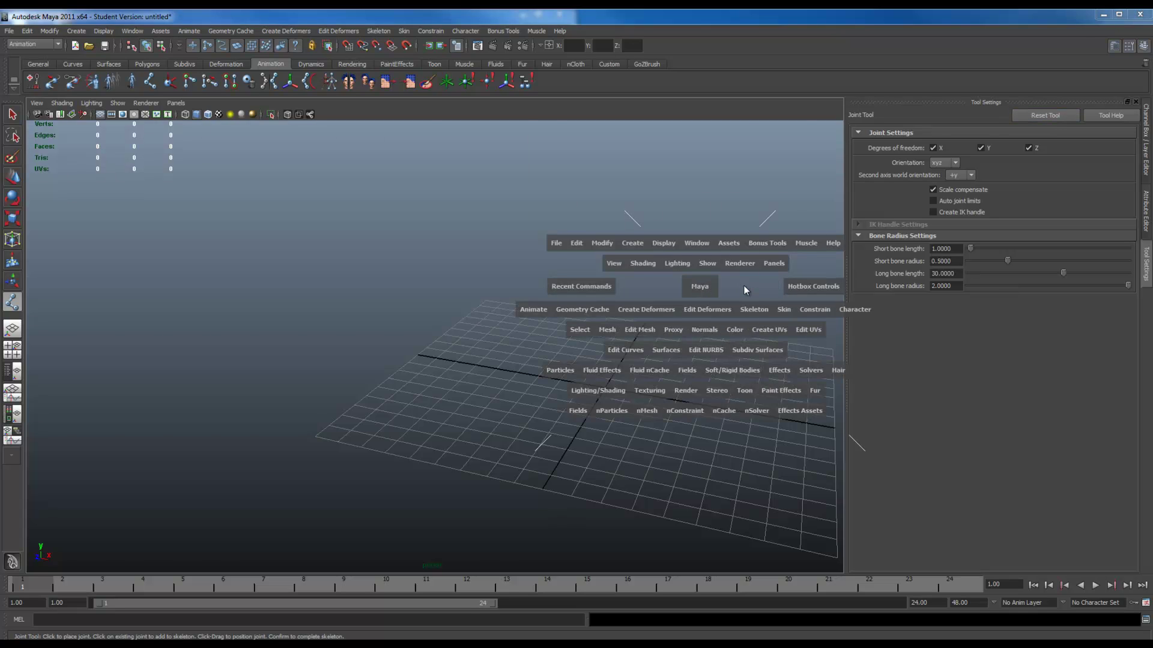
Draw a leg-shaped chain of four joints near the vertical axis, with the knee bent forward
click(519, 150)
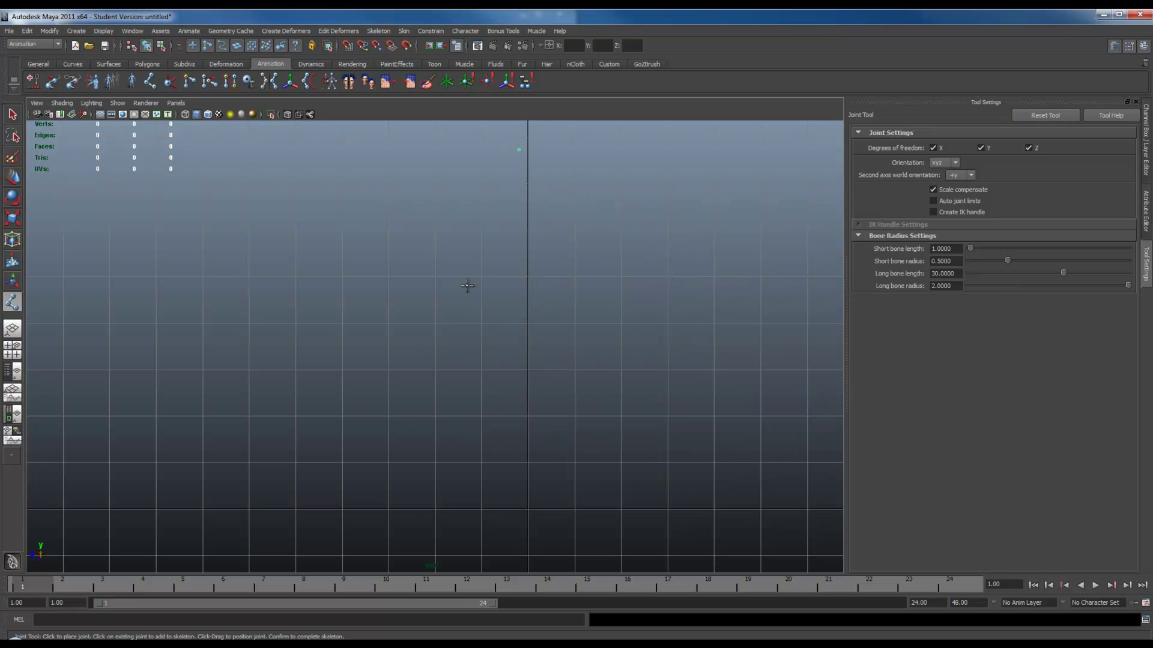
click(479, 324)
click(527, 510)
click(468, 553)
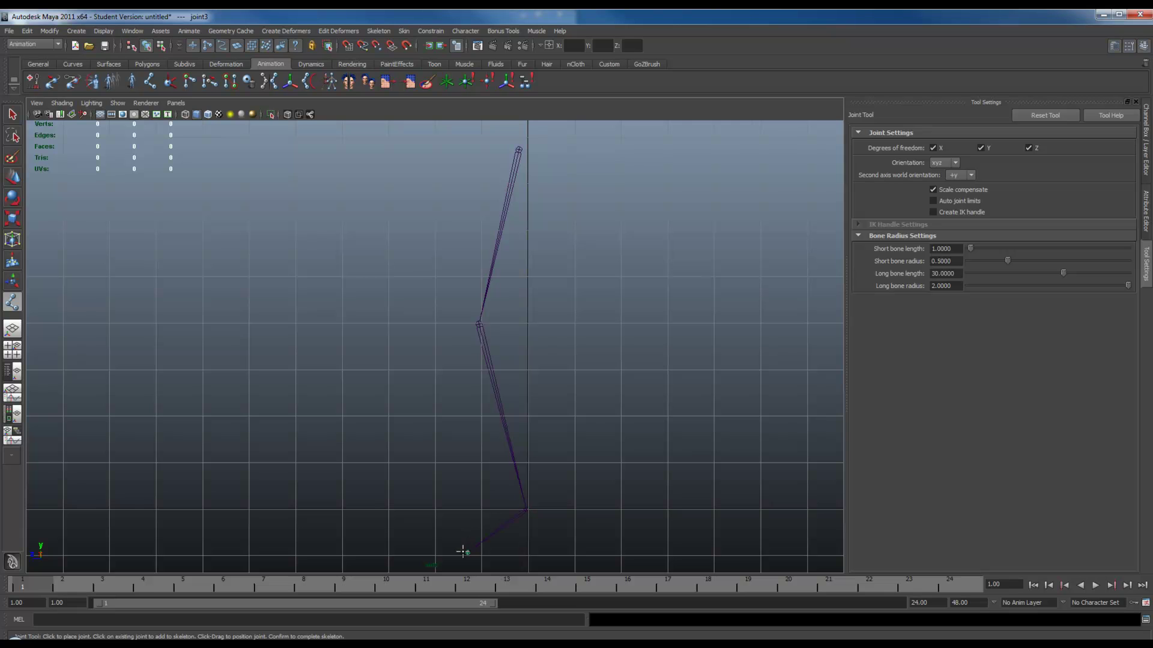
Check the four-joint chain in the perspective view, delete it and return to the side view
click(15, 117)
key(space)
drag(276, 240, 279, 220)
mouse_move(417, 271)
alt+mouse_down()
mouse_move(561, 275)
mouse_move(535, 291)
mouse_move(417, 298)
mouse_move(413, 258)
mouse_move(430, 257)
alt+mouse_up()
key(w)
drag(581, 185, 607, 218)
key(Delete)
key(space)
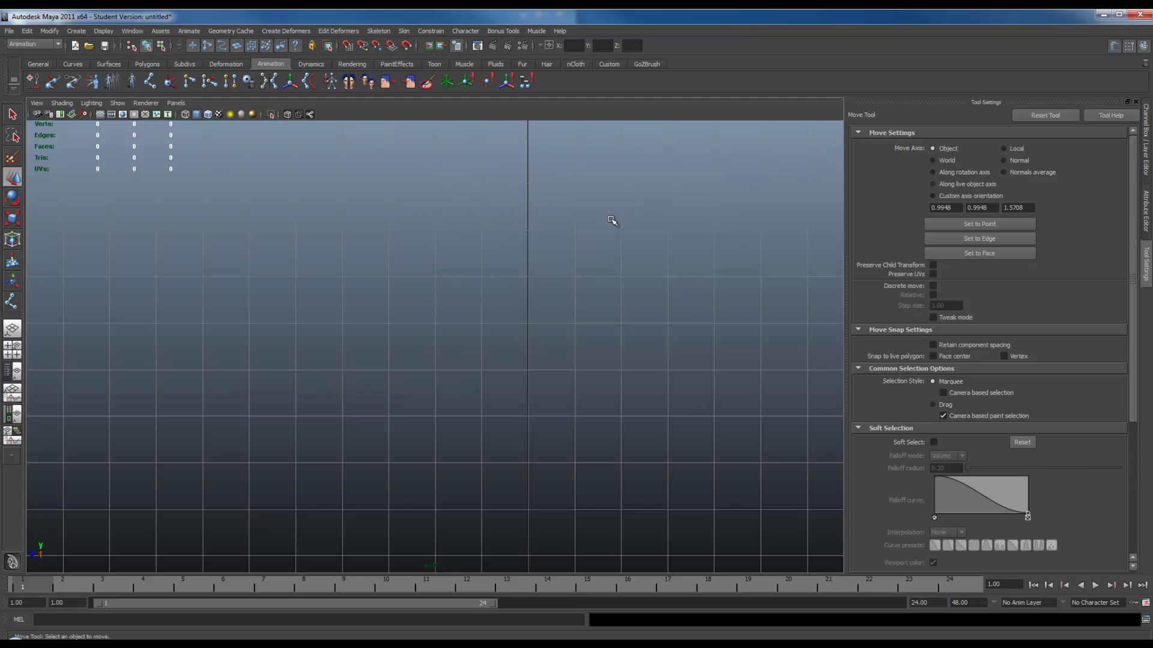
Draw a three-joint chain in the side view, with the middle joint raised above both ends
click(12, 302)
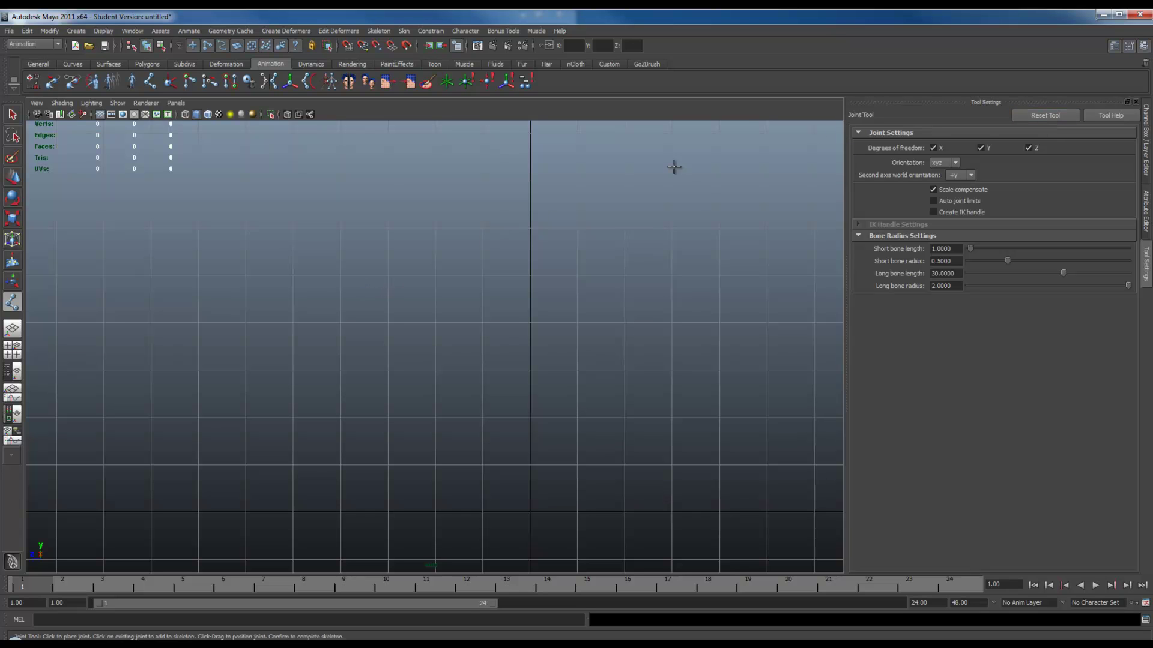
click(287, 325)
click(437, 232)
click(656, 369)
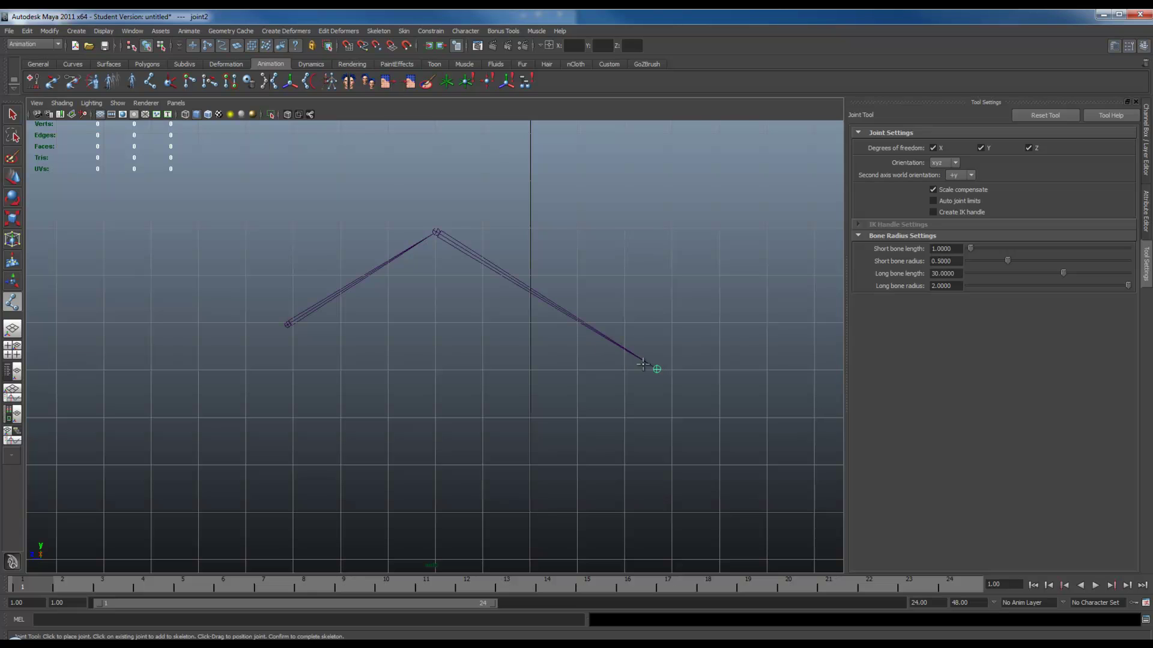
Increase the joint display scale to about 1.9
click(111, 34)
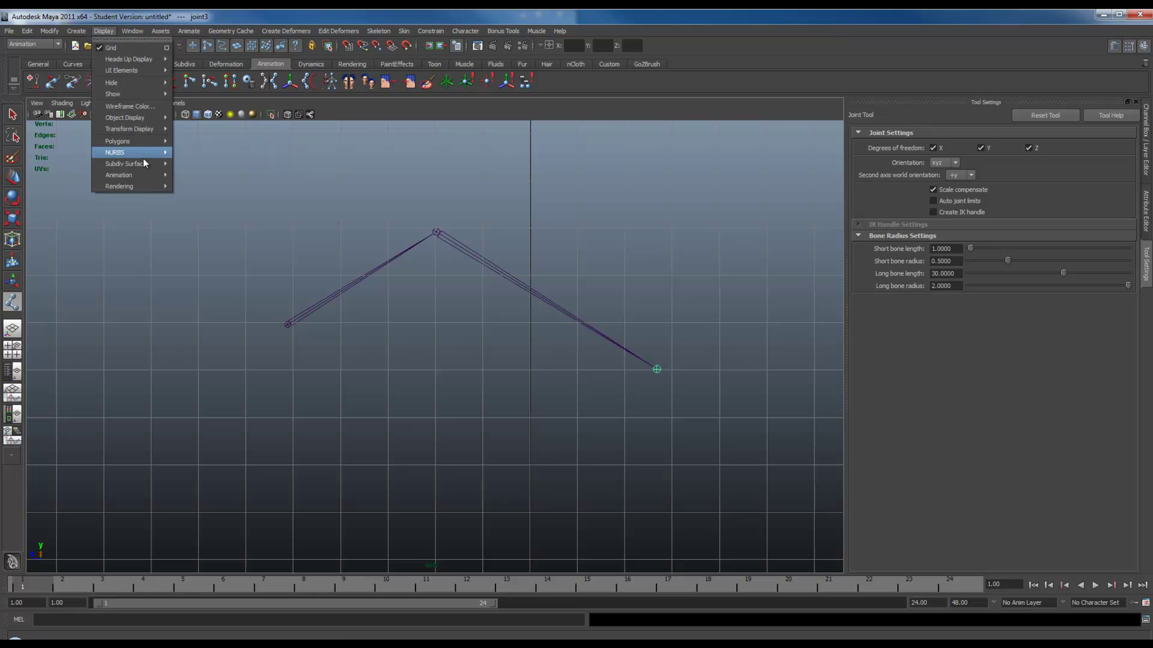
mouse_move(147, 179)
click(226, 208)
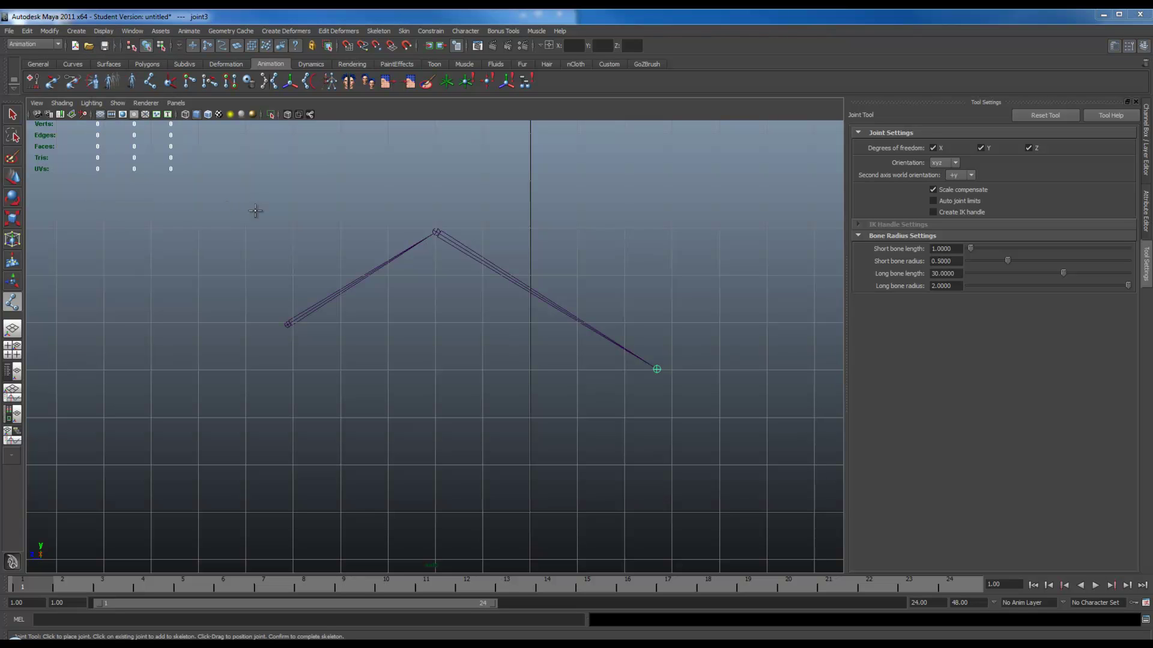
drag(325, 161, 337, 160)
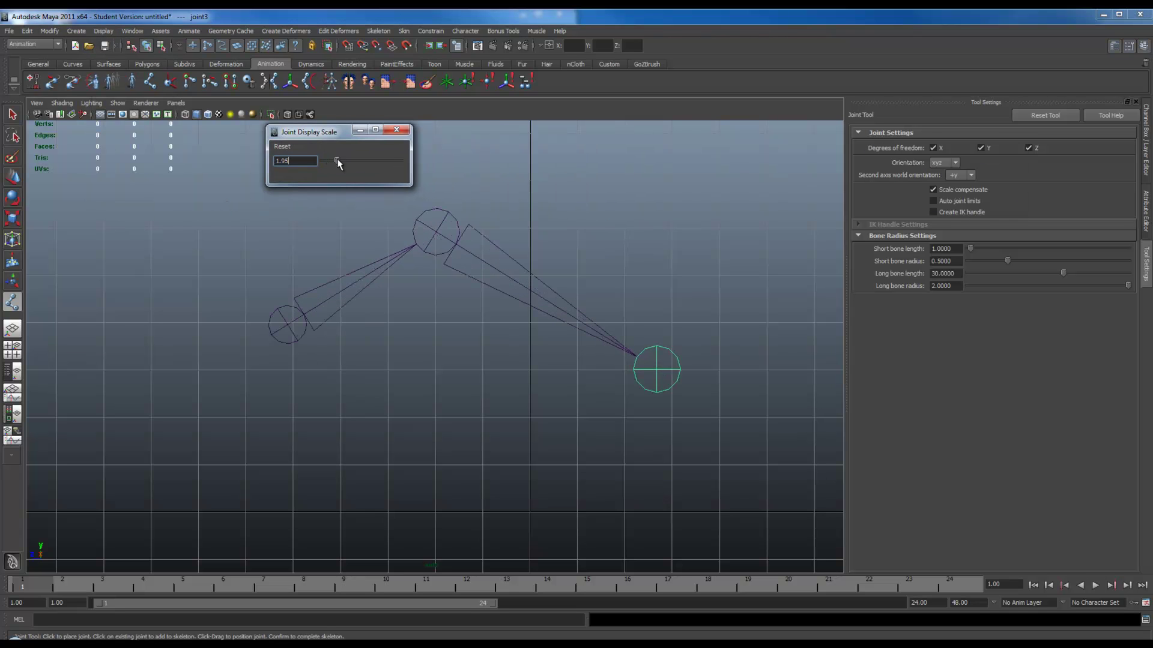
click(401, 132)
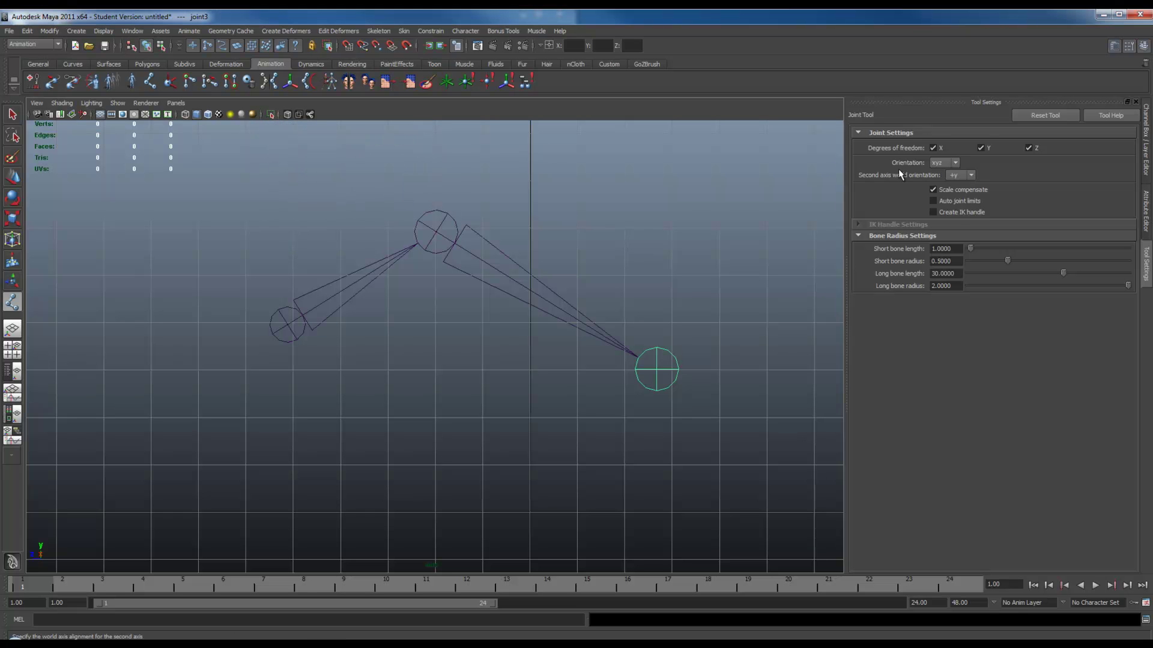
Set the Joint tool's orientation to None
click(940, 162)
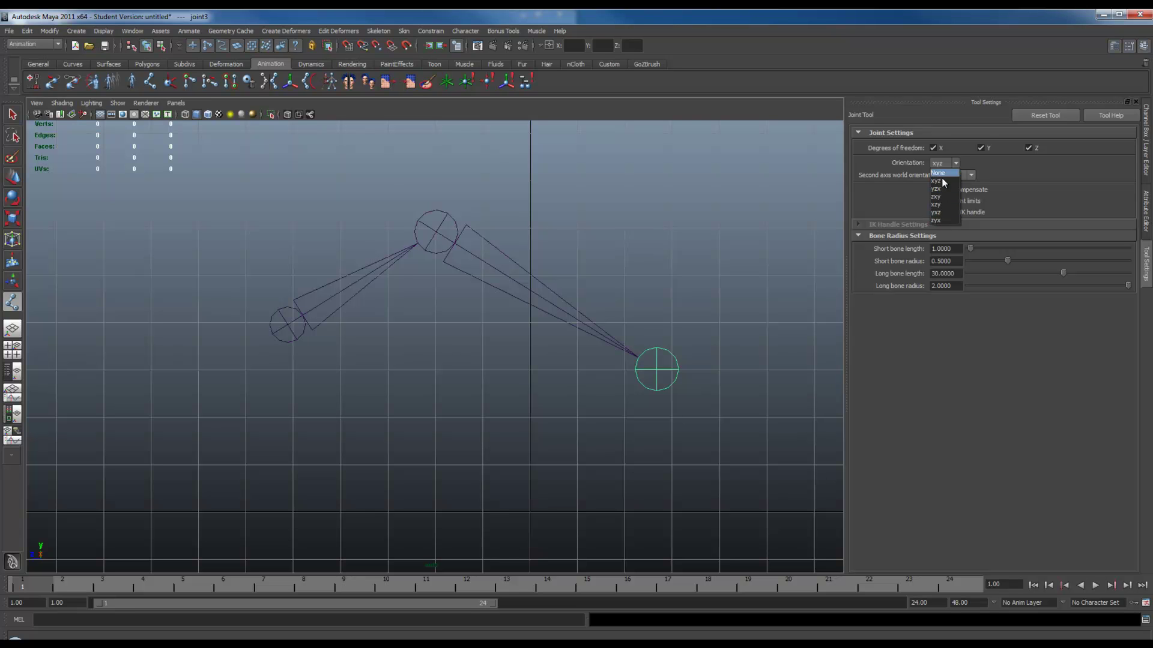
click(939, 173)
alt+middle_drag(577, 389, 566, 353)
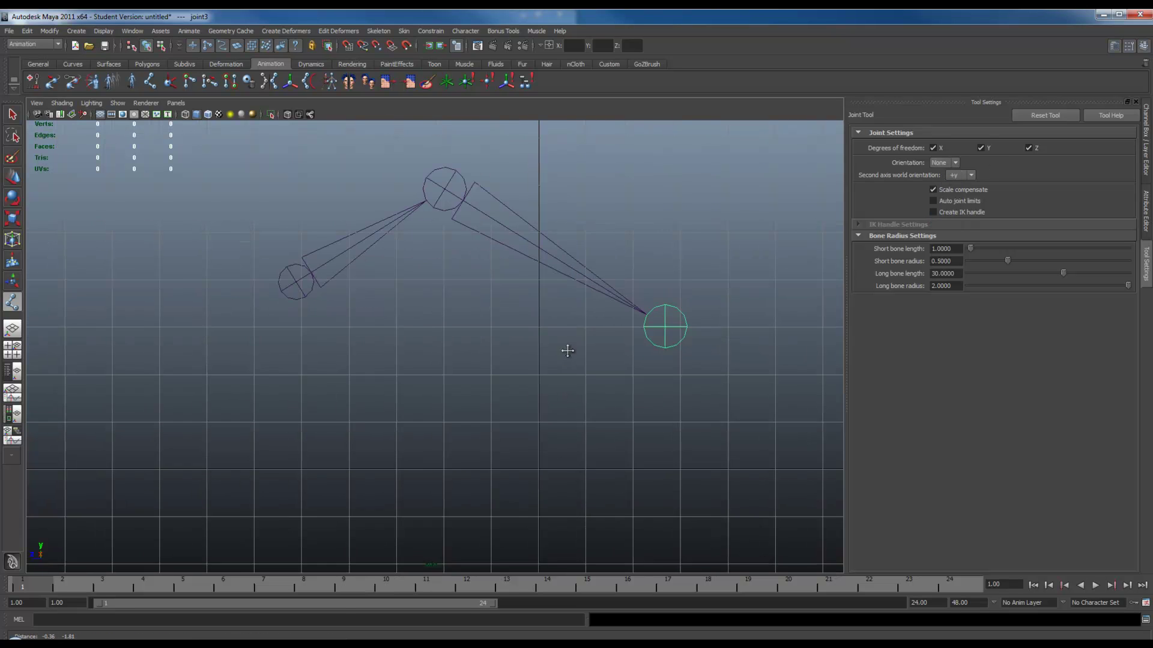
Draw a second three-joint chain with orientation None below the first, with its middle joint raised above both ends
click(12, 115)
click(108, 247)
click(12, 304)
click(291, 442)
click(441, 318)
click(652, 434)
click(12, 115)
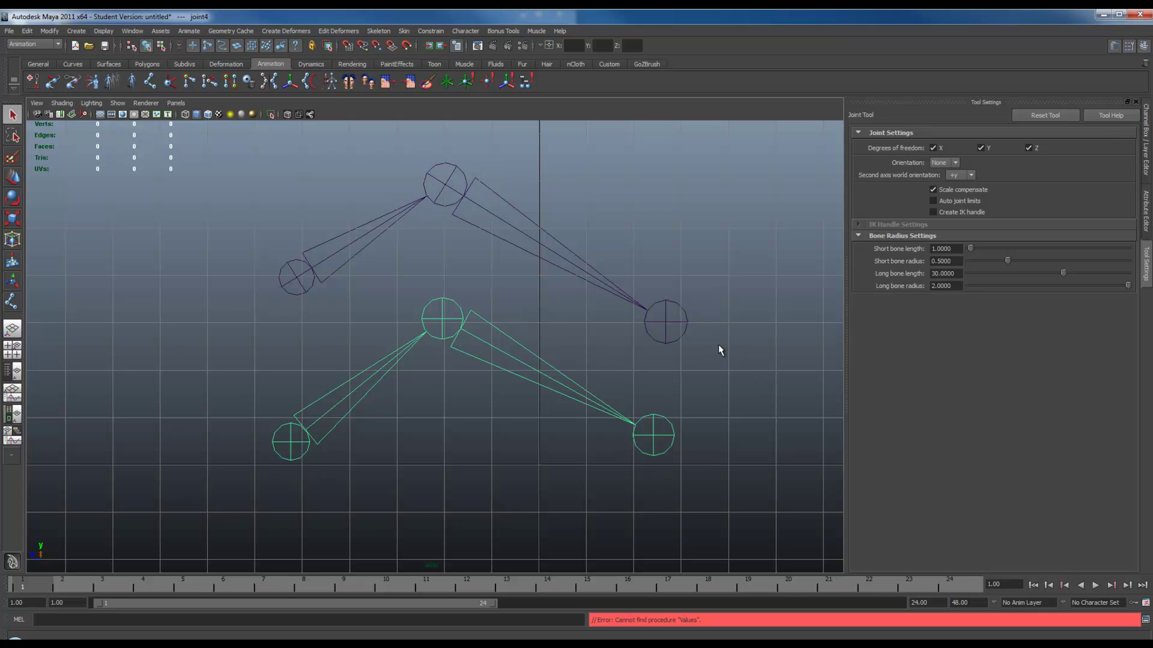
Try rotating the middle joint of the lower chain about its own axis
key(e)
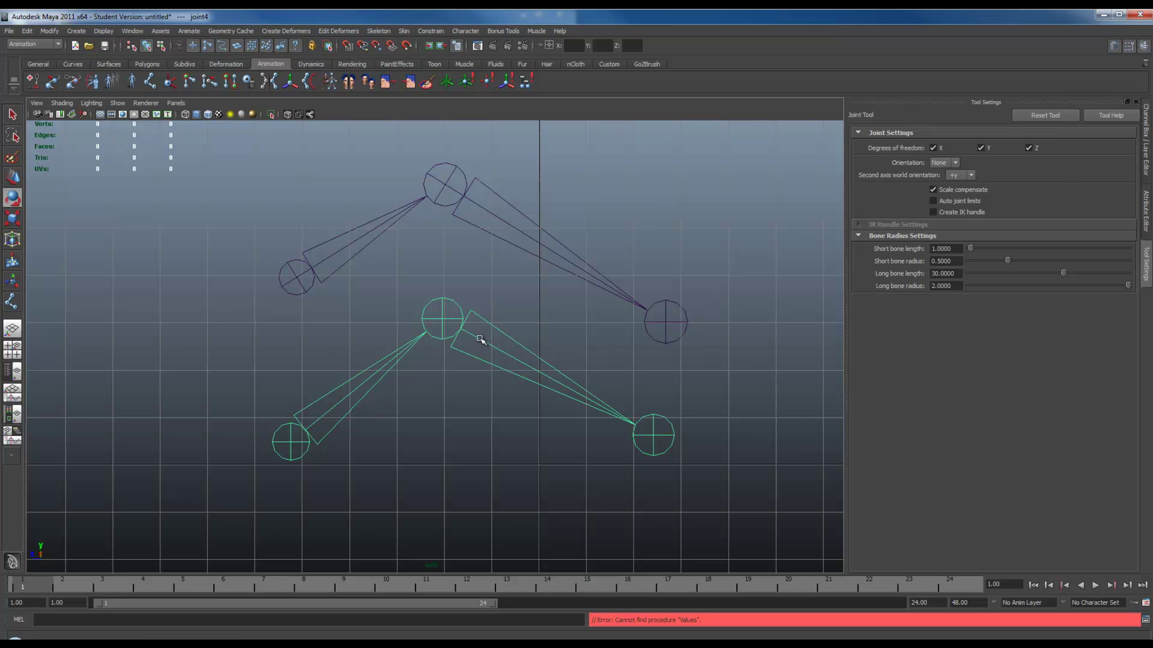
click(473, 336)
click(473, 336)
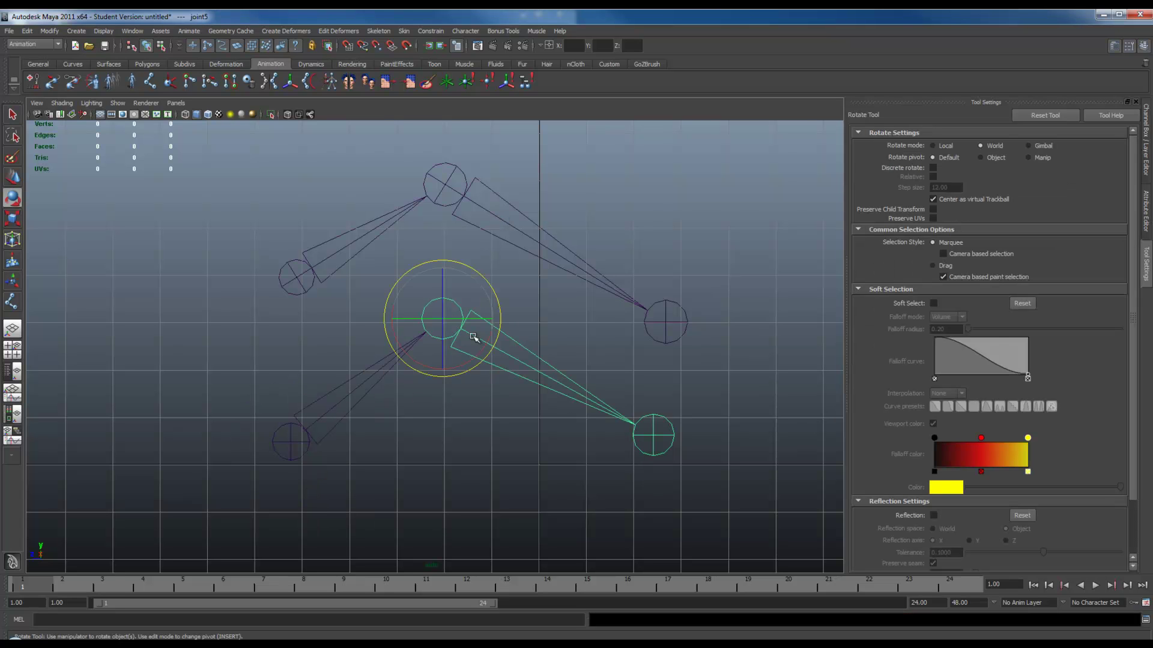
drag(477, 319, 541, 324)
Test-rotate the upper chain's middle joint, undo the rotation and set the rotate mode to Local
click(490, 209)
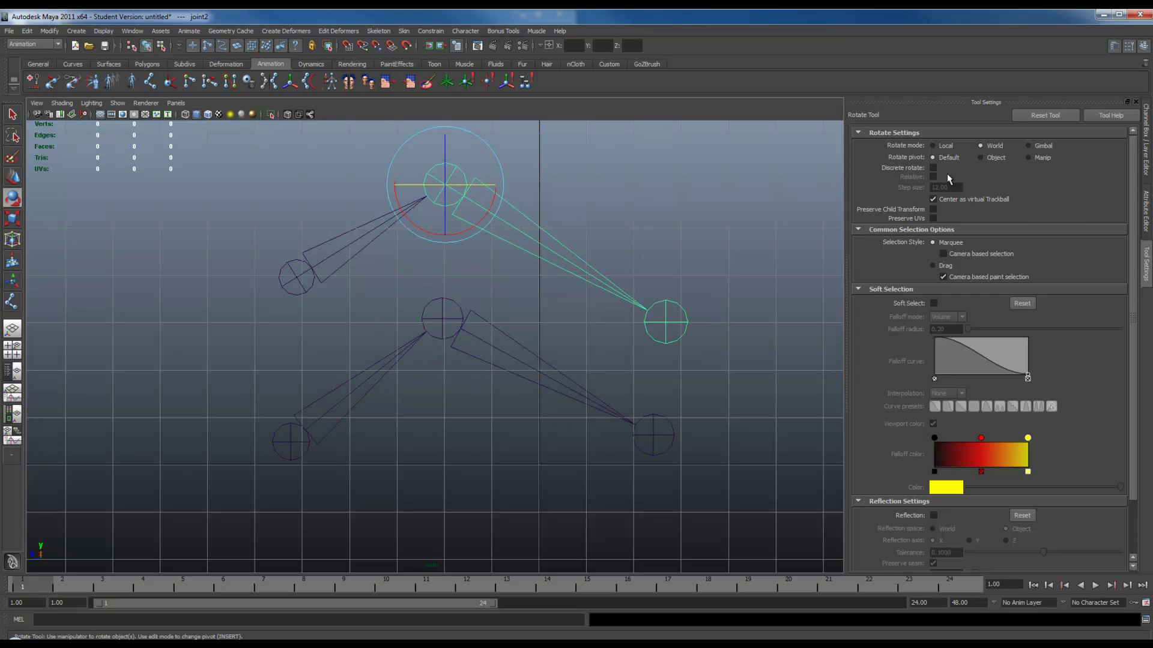
drag(471, 185, 512, 239)
key(ctrl+z)
click(941, 147)
key(ctrl+z)
Test-rotate the lower chain's middle joint in Local mode, undo it and try the rotation again
click(493, 348)
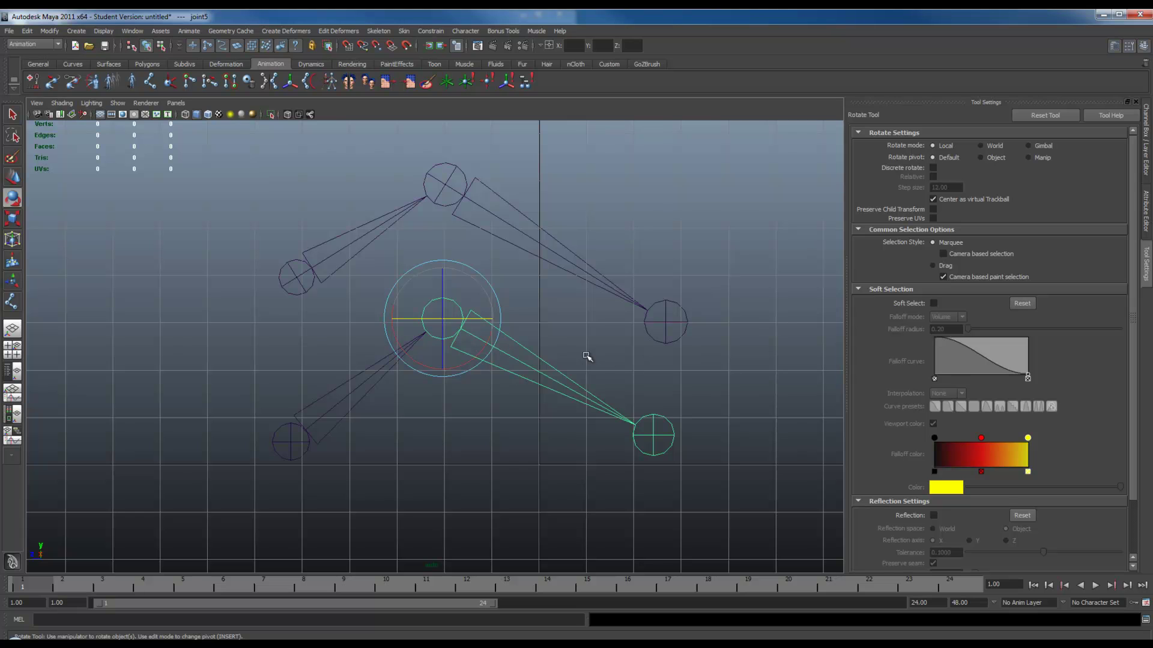
drag(463, 319, 405, 323)
key(ctrl+z)
drag(476, 320, 519, 385)
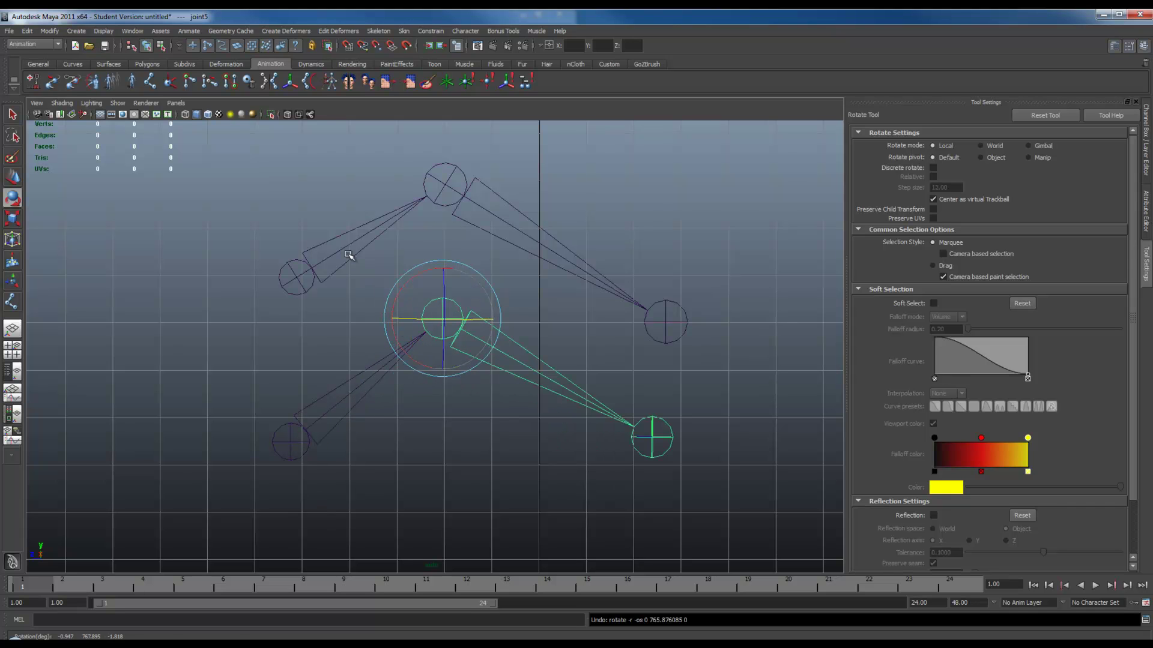
Delete both chains and draw a nearly straight three-joint chain sloping diagonally downward, with orientation None
drag(264, 157, 725, 491)
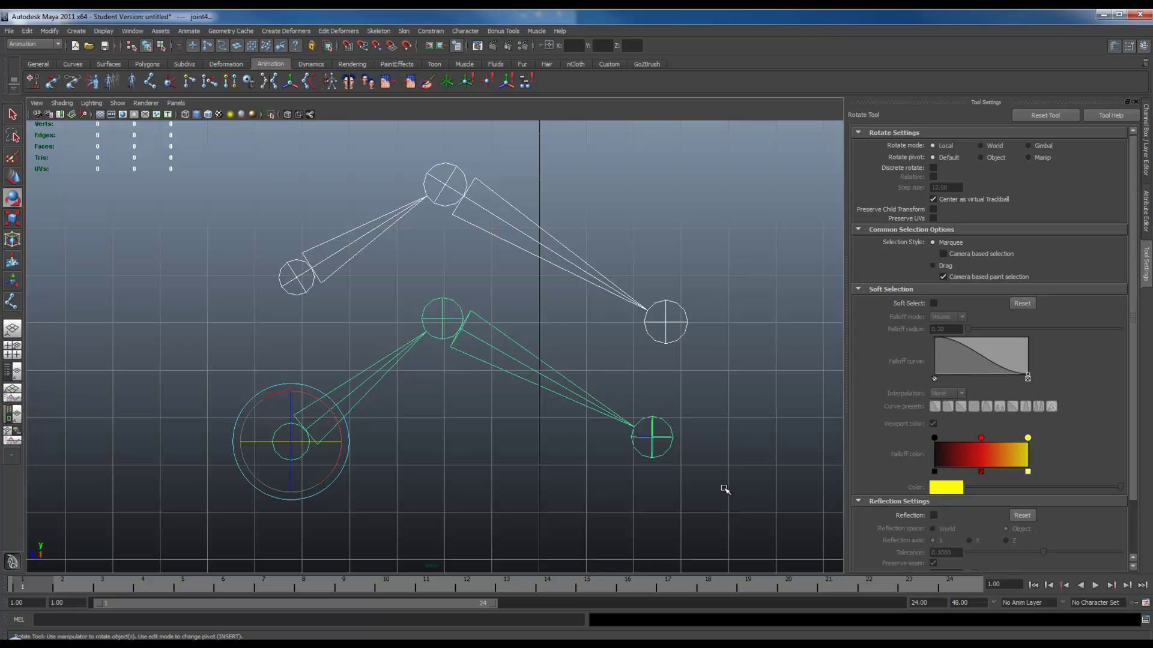
key(Delete)
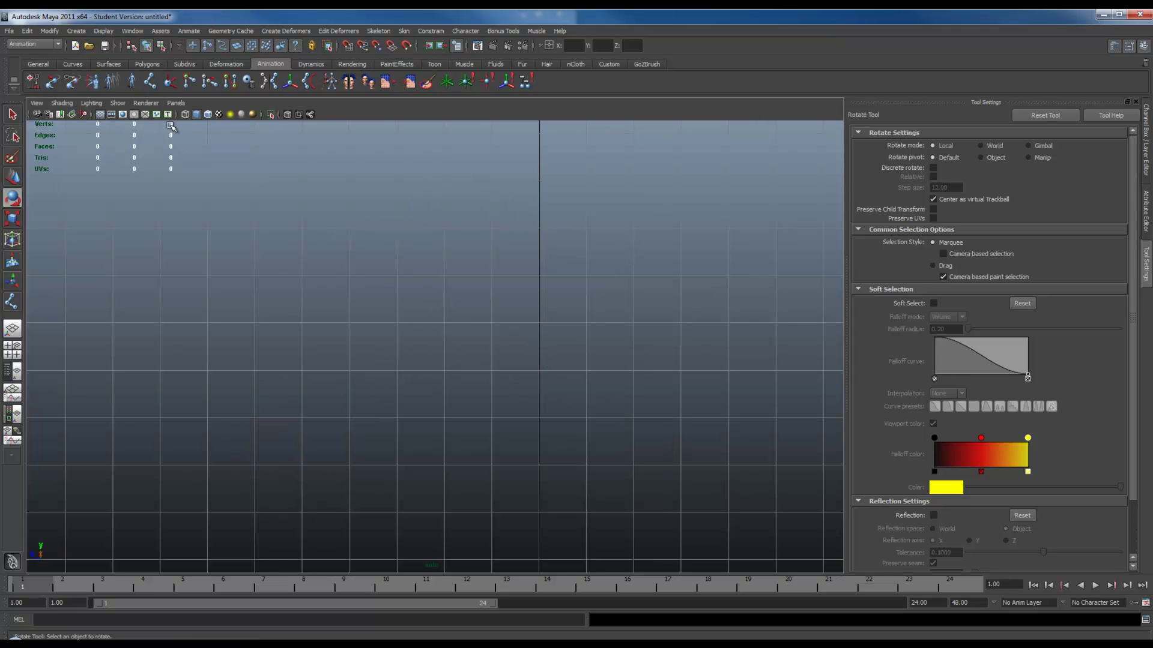
click(149, 81)
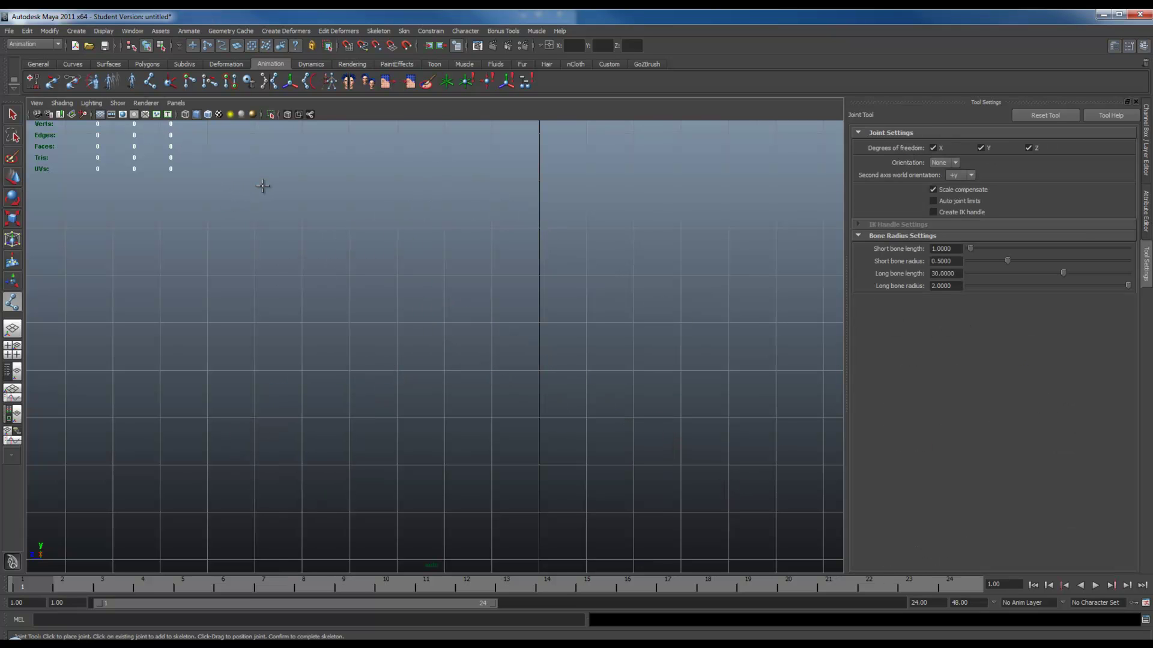
click(245, 192)
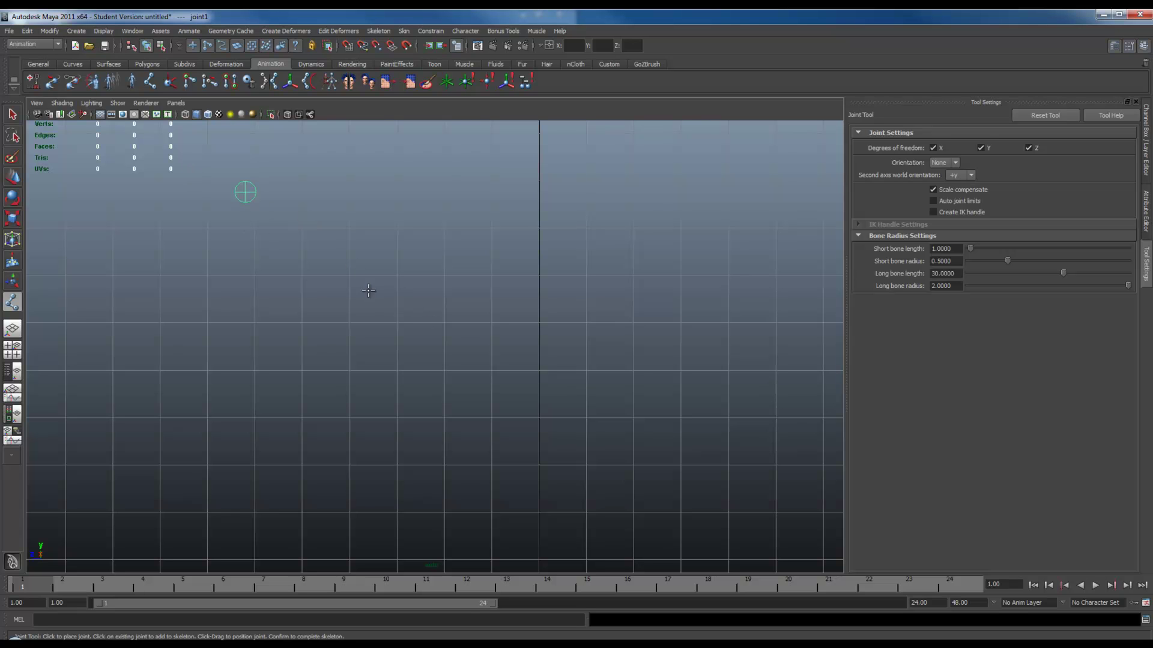
click(405, 325)
click(594, 481)
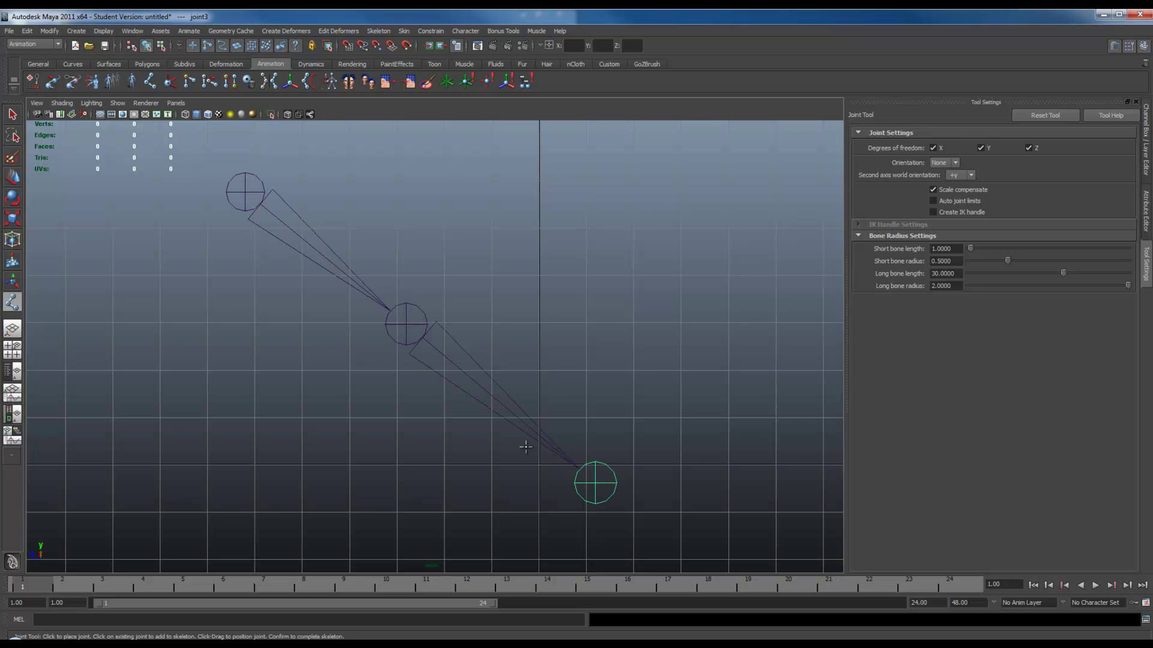
key(q)
Test-rotate the middle joint of the diagonal chain and undo the rotation
click(405, 322)
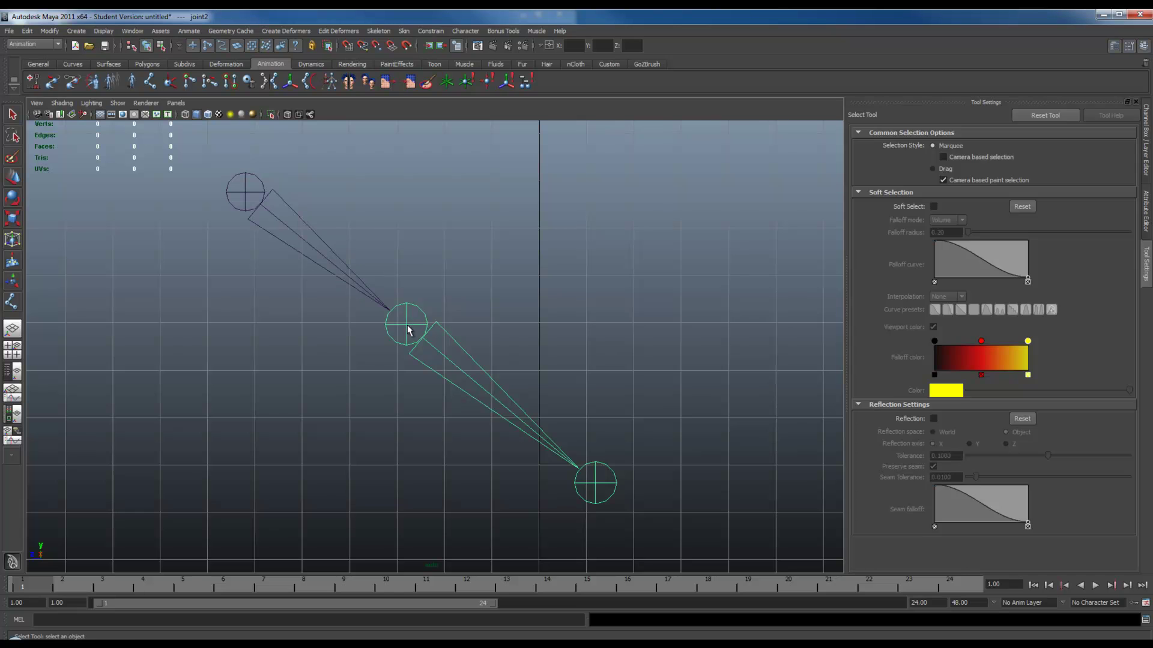
key(e)
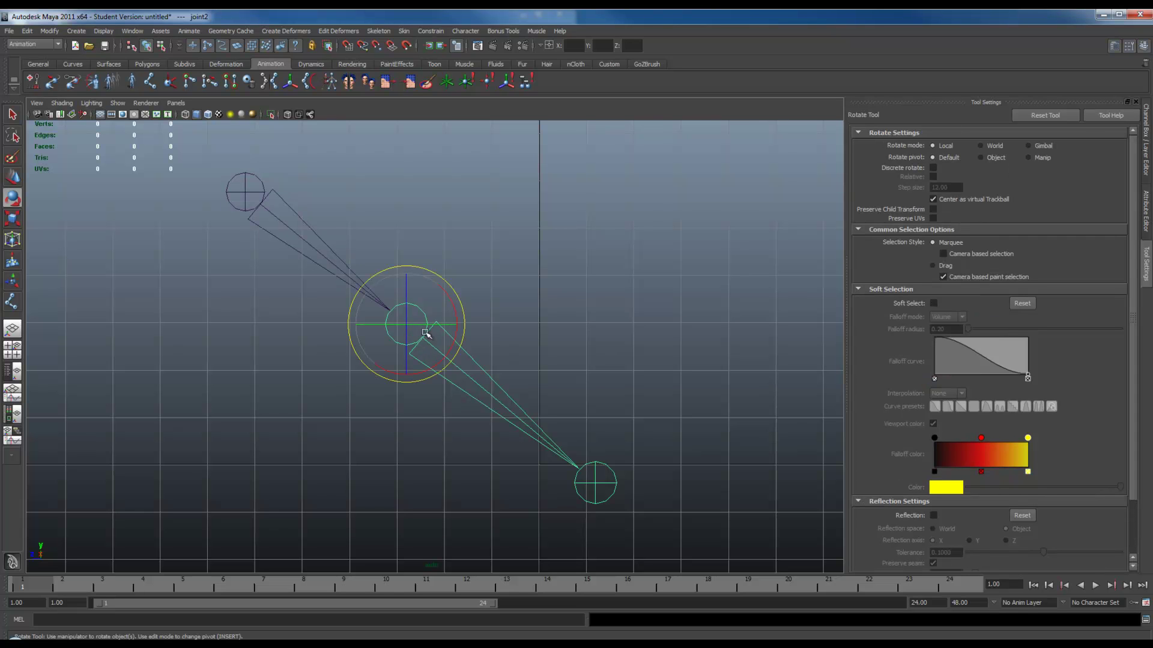
drag(439, 330, 388, 324)
key(ctrl+z)
key(ctrl+z)
Move the whole diagonal chain sideways by its root joint to make room for a second chain
click(276, 217)
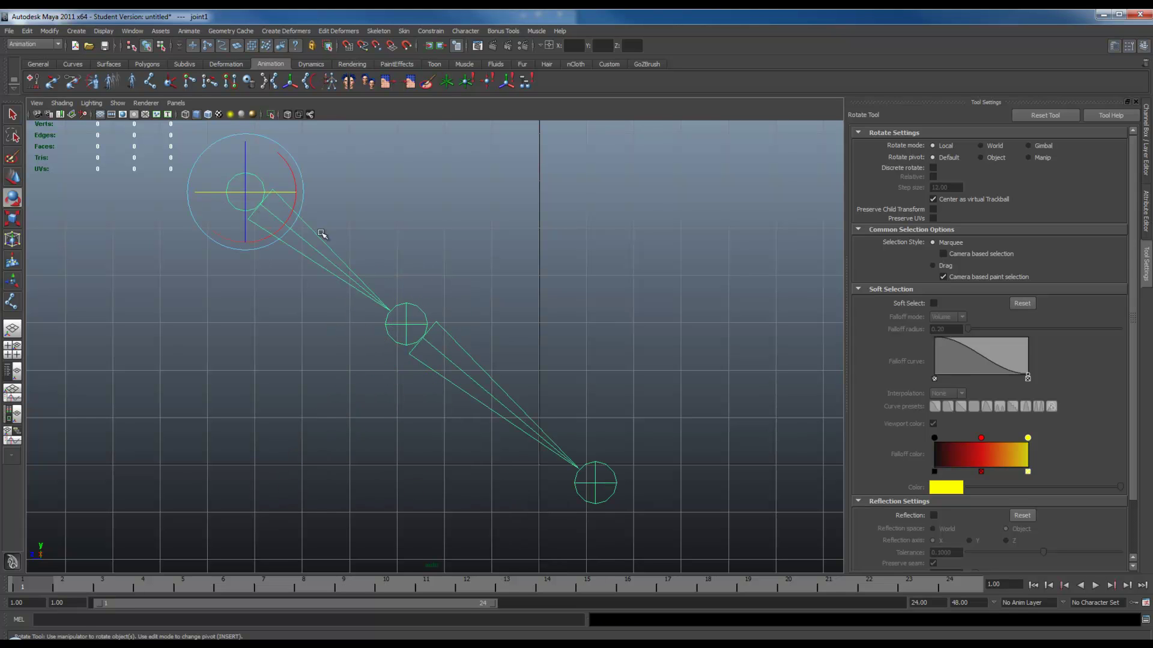
key(w)
drag(206, 188, 425, 214)
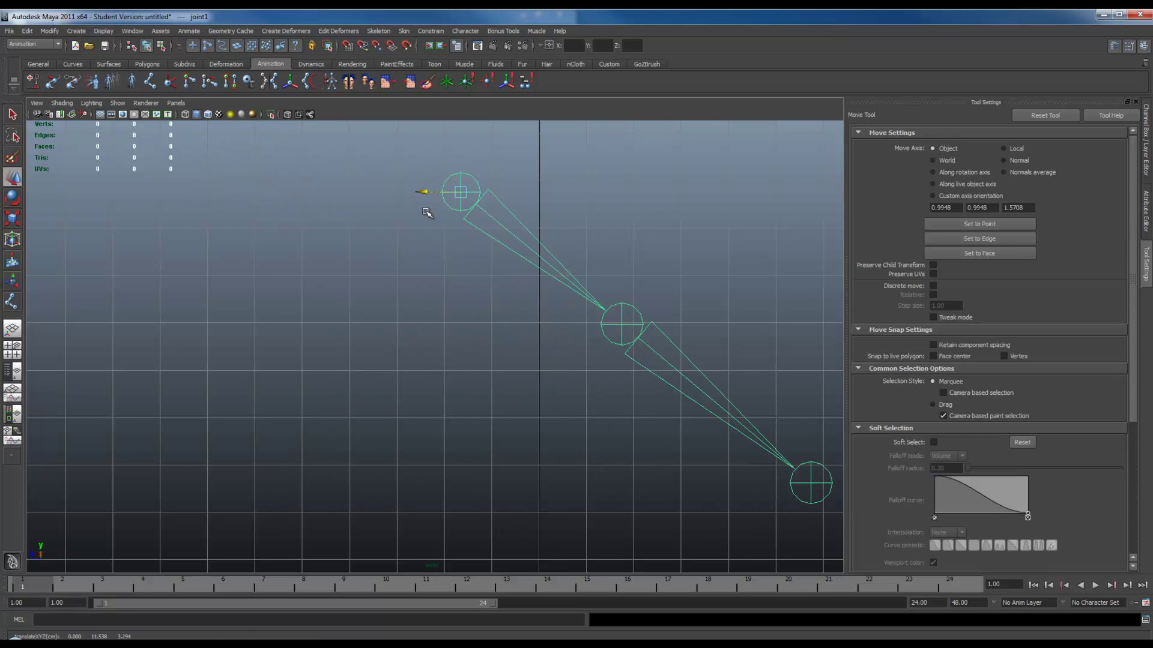
Set the Joint tool's orientation to xyz and draw a matching three-joint diagonal chain beside the existing one
click(150, 81)
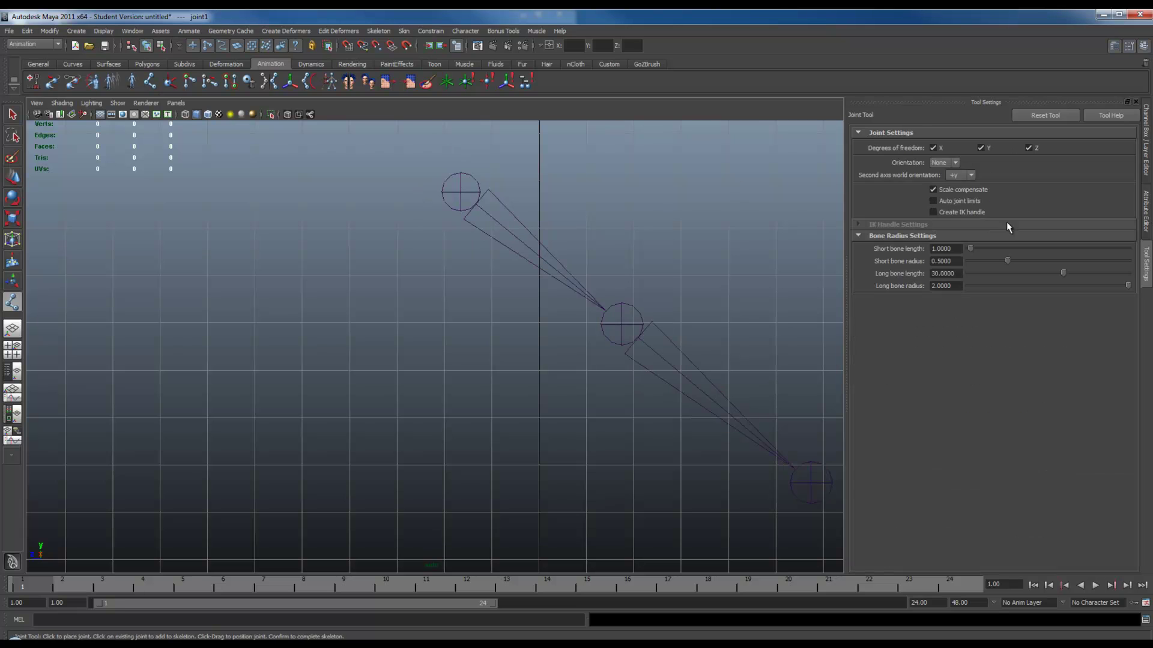
click(951, 163)
click(945, 181)
click(247, 226)
click(385, 374)
click(560, 528)
key(Return)
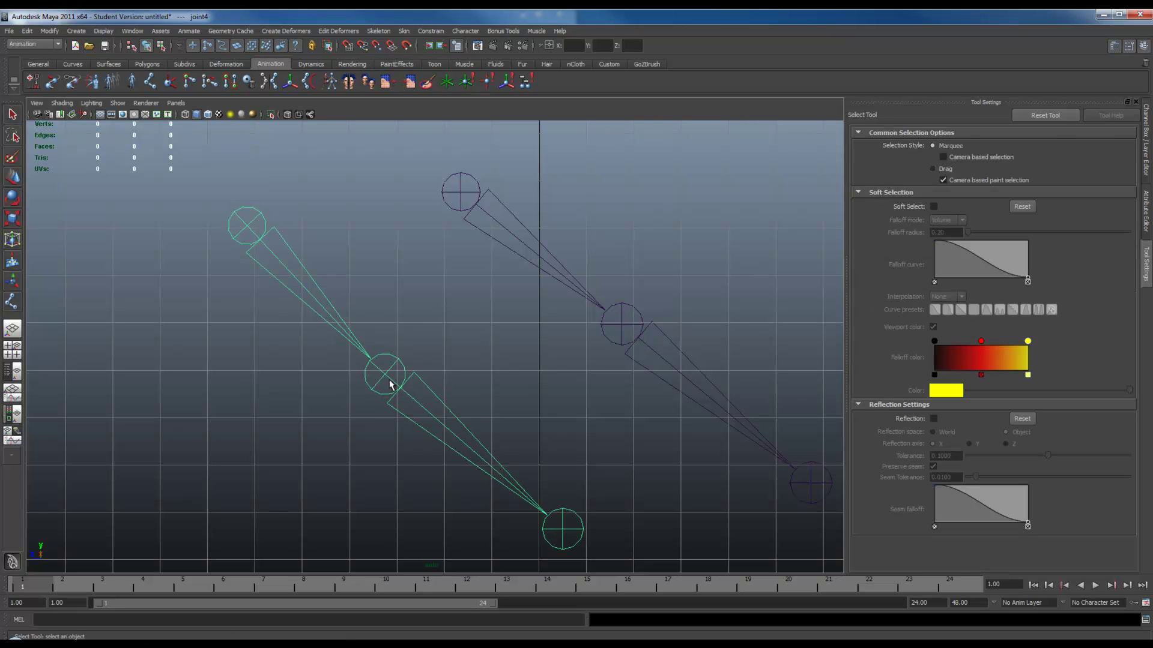
Rotate the xyz-oriented chain's middle joint until its bone folds back toward the root, and delete both chains
click(390, 386)
key(e)
drag(413, 399, 338, 369)
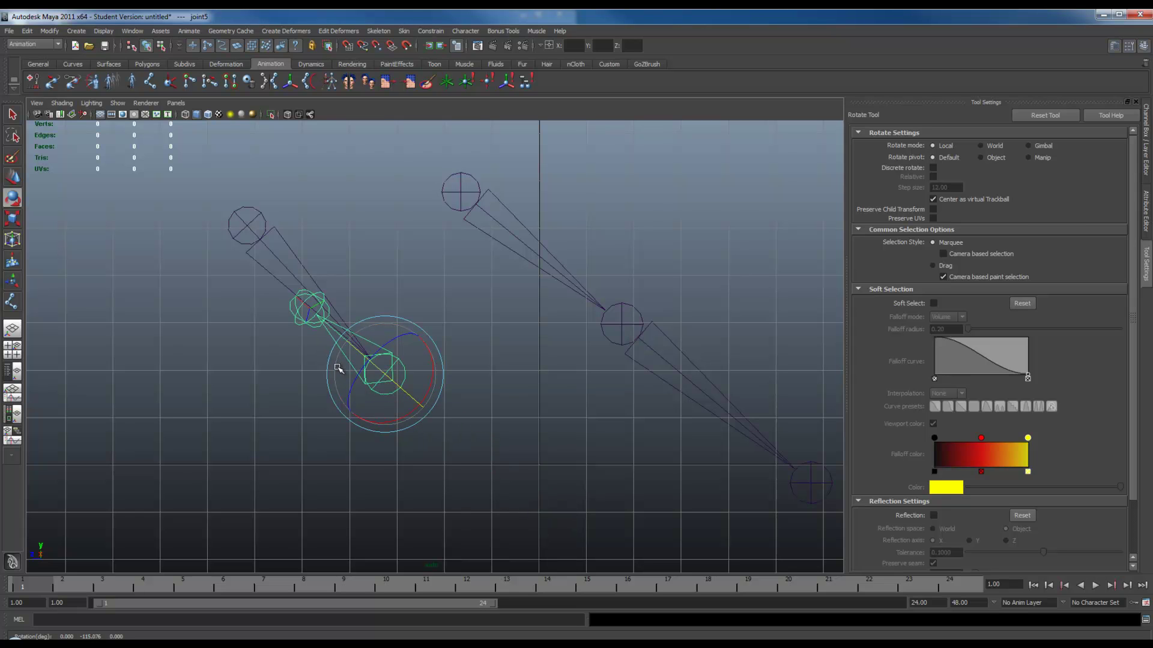
drag(236, 194, 649, 441)
key(Delete)
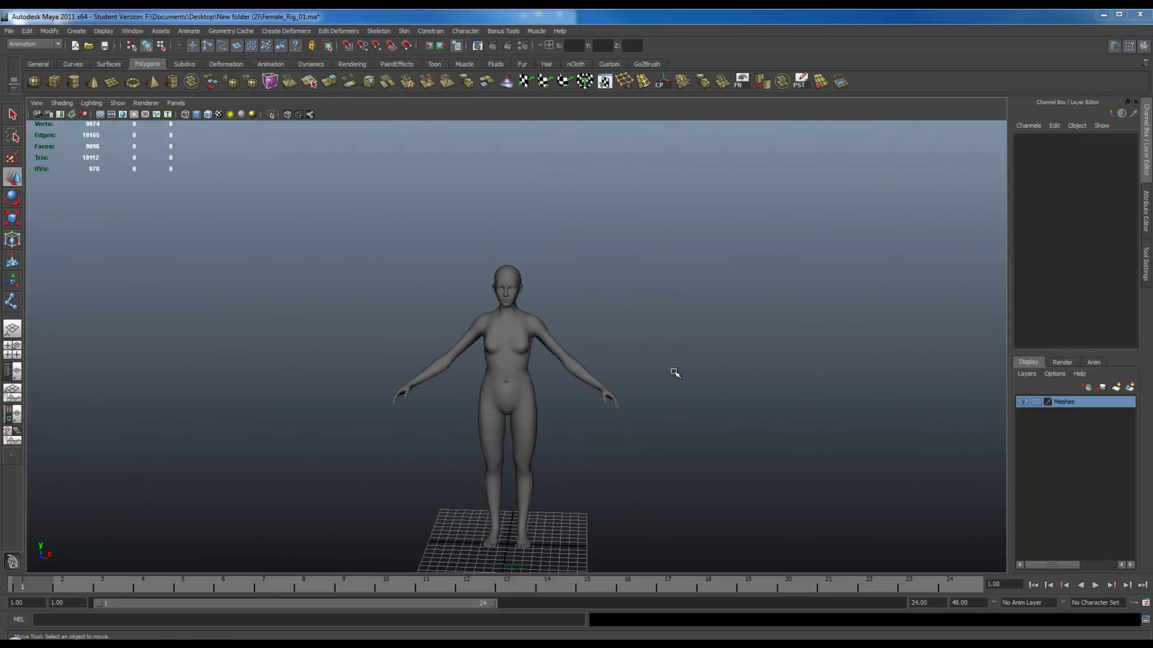
Select all the meshes of the female character in the perspective view
alt+drag(625, 366, 554, 332)
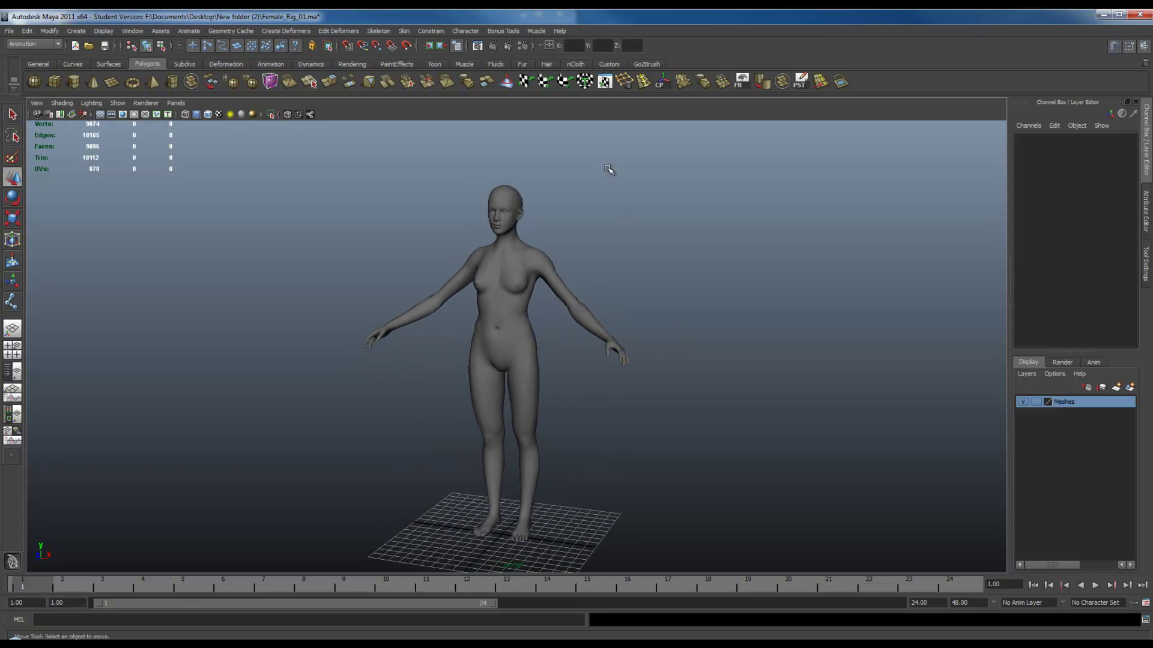
drag(610, 175, 337, 360)
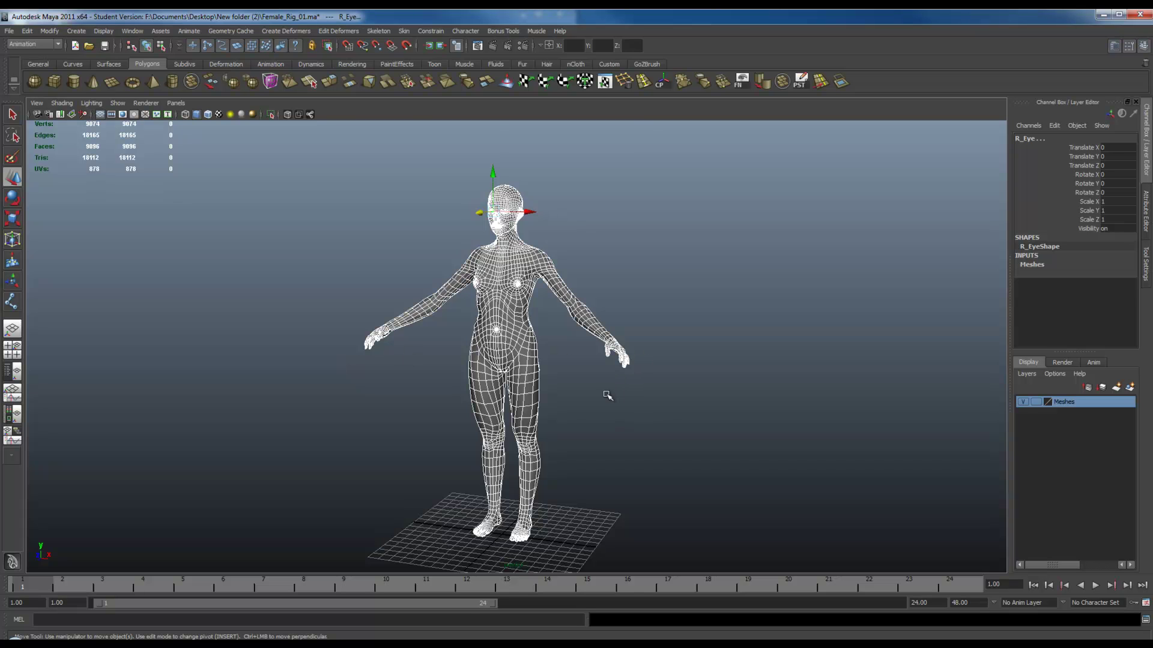
click(611, 390)
click(516, 350)
click(581, 250)
drag(567, 174, 420, 323)
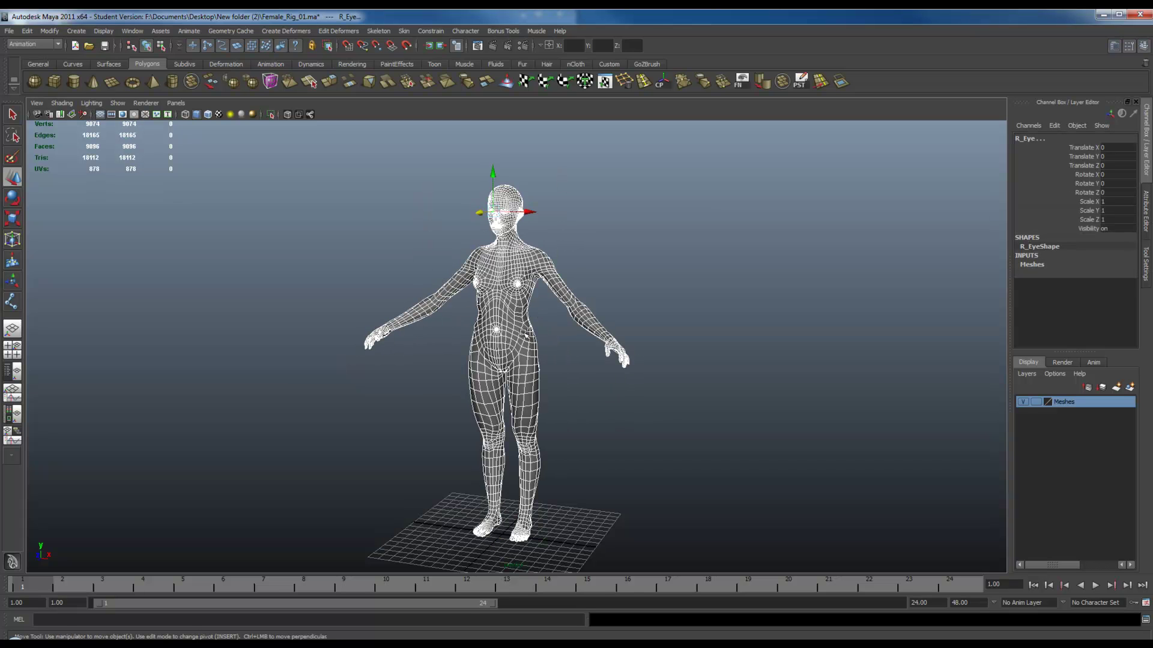
Delete the Meshes display layer and create a new layer containing the selected character meshes
right_click(1064, 409)
click(1085, 505)
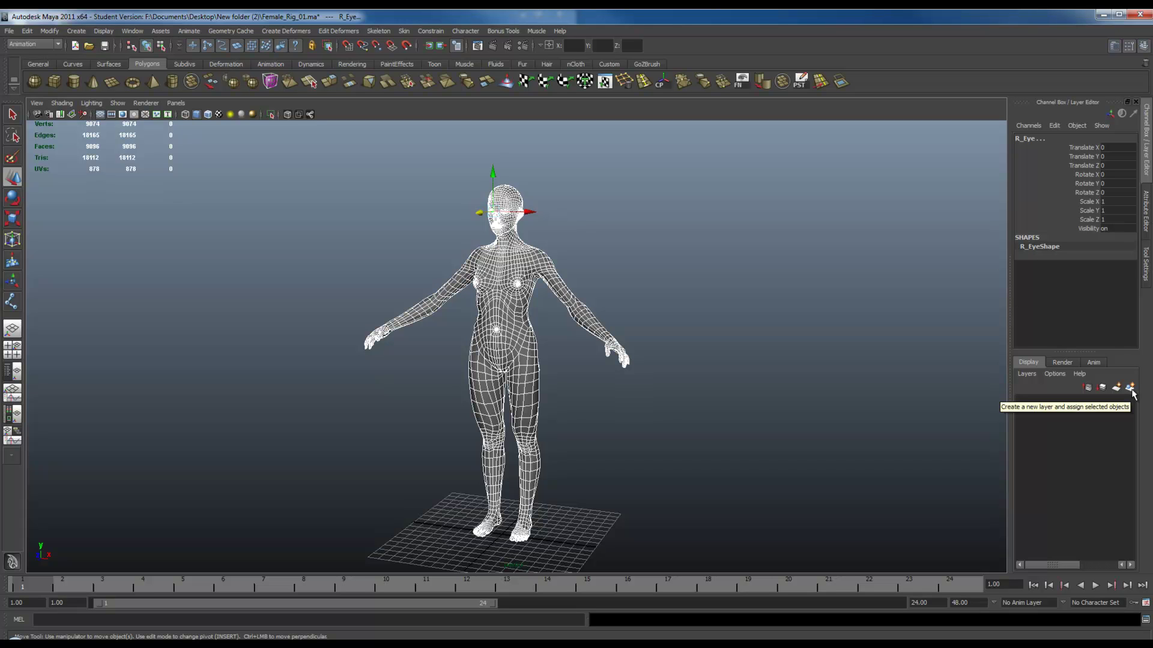
click(1130, 388)
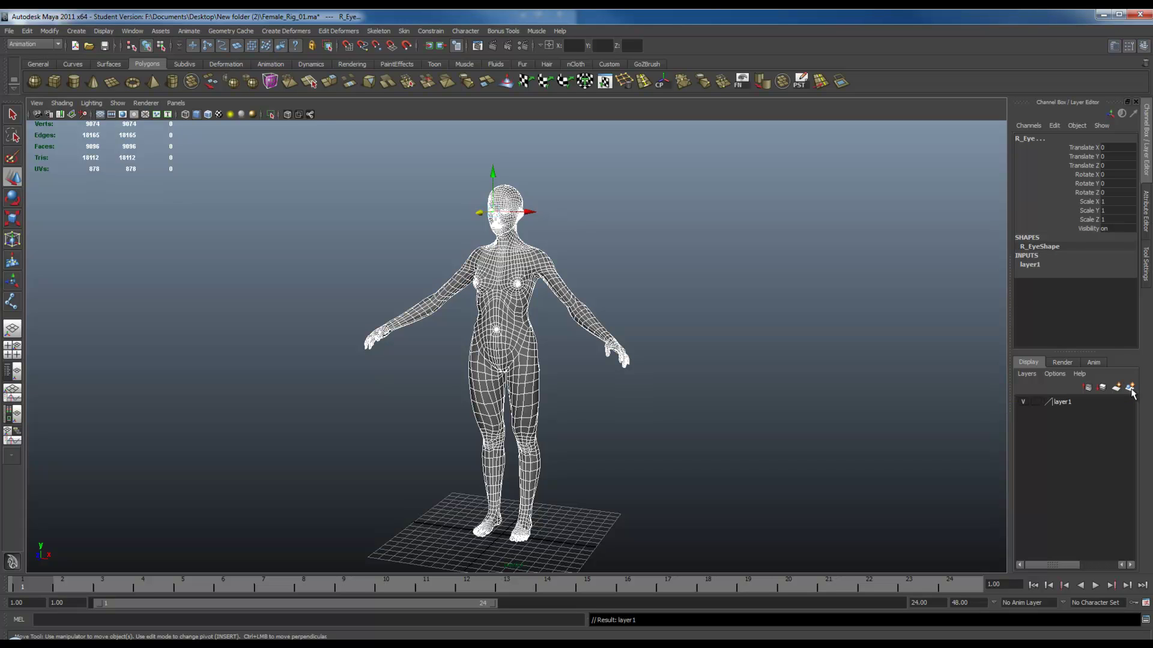
Toggle the new layer's visibility, try its Template display and set the layer to Reference
click(1025, 403)
click(1024, 403)
click(733, 358)
alt+drag(733, 358, 932, 389)
click(1036, 404)
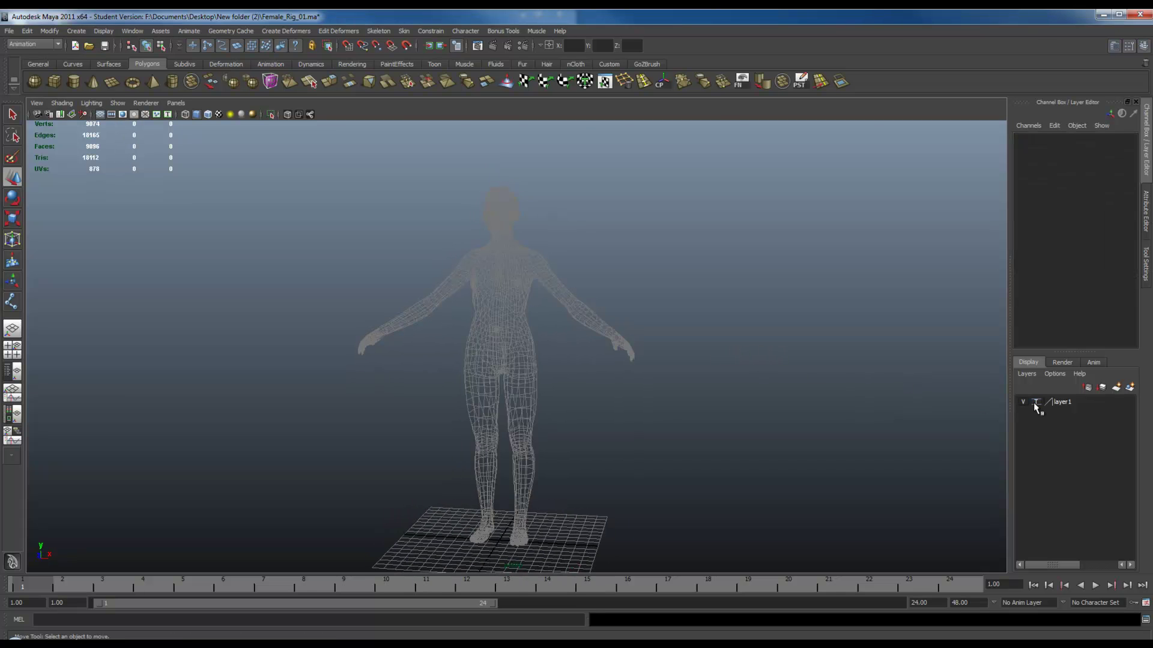
alt+drag(689, 360, 628, 203)
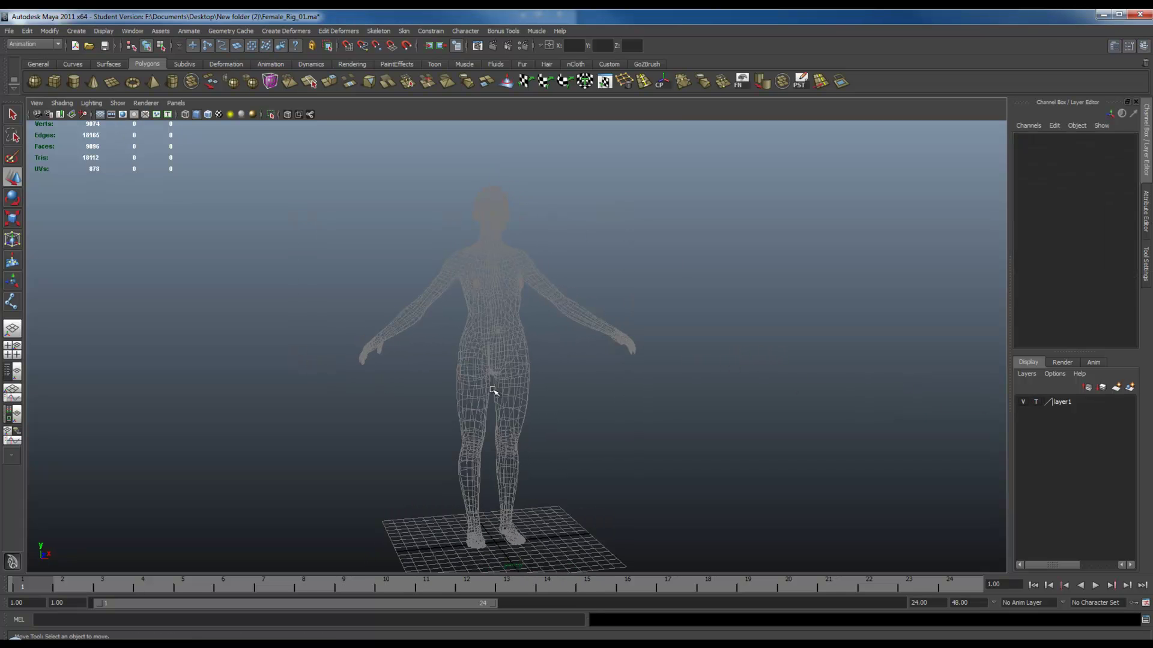
click(1036, 403)
mouse_move(810, 391)
alt+mouse_down()
mouse_move(695, 362)
mouse_move(574, 393)
mouse_move(509, 379)
mouse_move(646, 379)
mouse_move(525, 378)
alt+mouse_up()
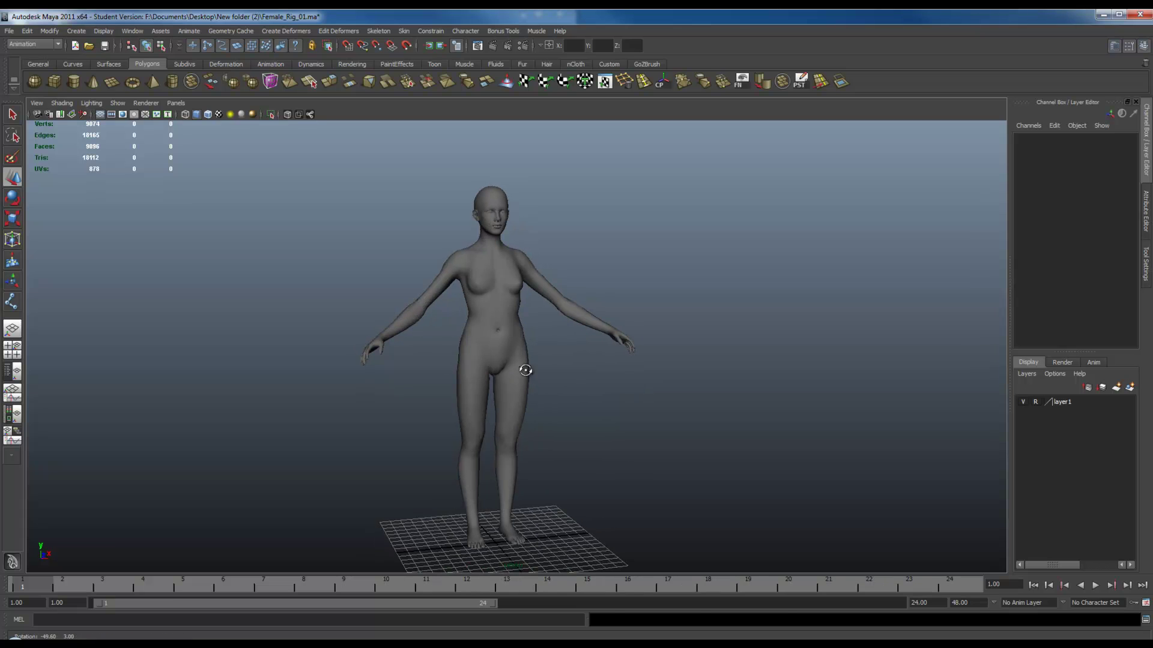
Turn on X-ray shading and frame the character's legs in the side view
click(287, 114)
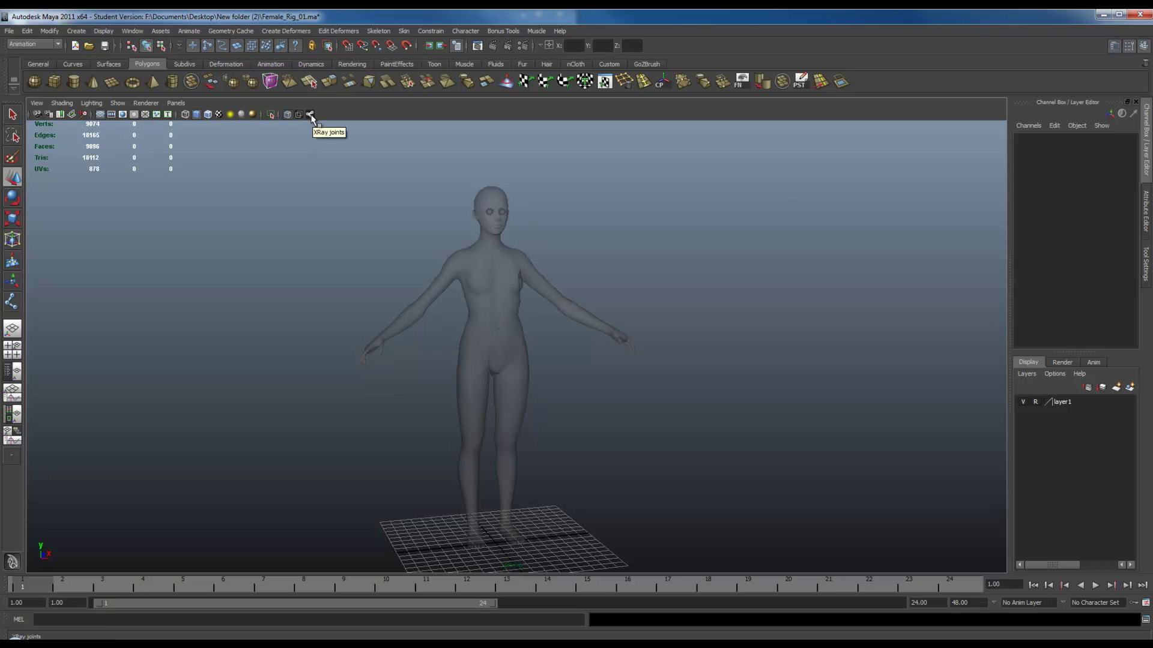
alt+drag(582, 272, 544, 406)
alt+drag(394, 438, 502, 400)
key(space)
alt+right_drag(542, 378, 452, 492)
alt+middle_drag(452, 493, 406, 251)
alt+middle_drag(529, 426, 536, 192)
alt+middle_drag(460, 206, 459, 226)
Reset the Joint tool's settings and set its orientation to None with Scale compensate off
click(269, 64)
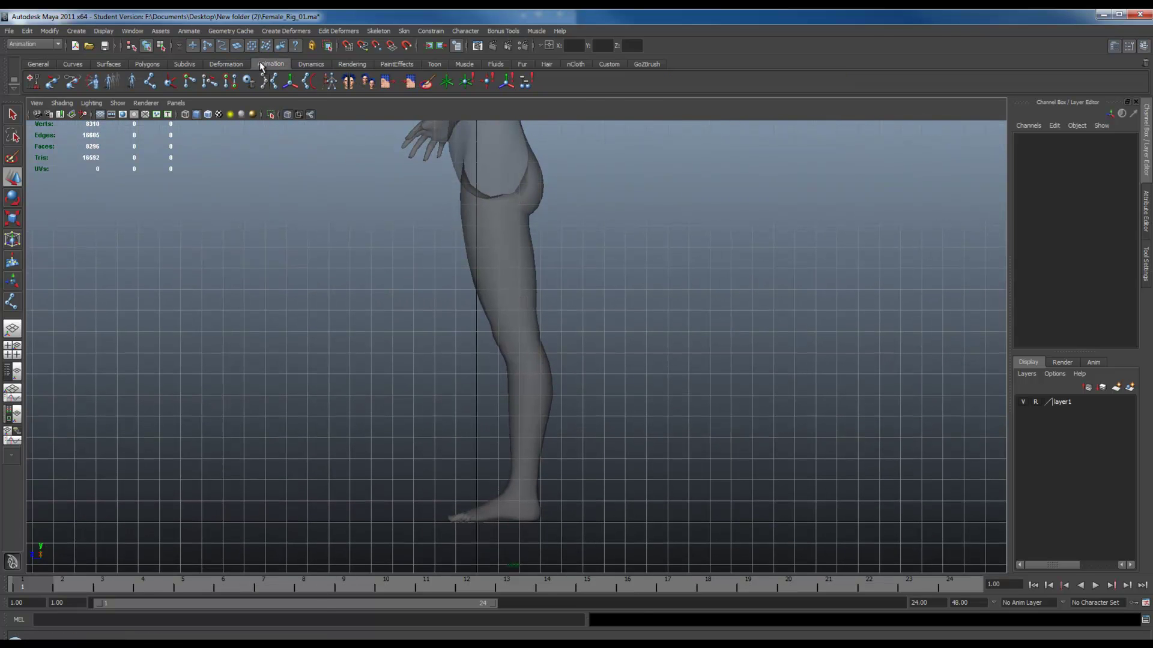
click(150, 81)
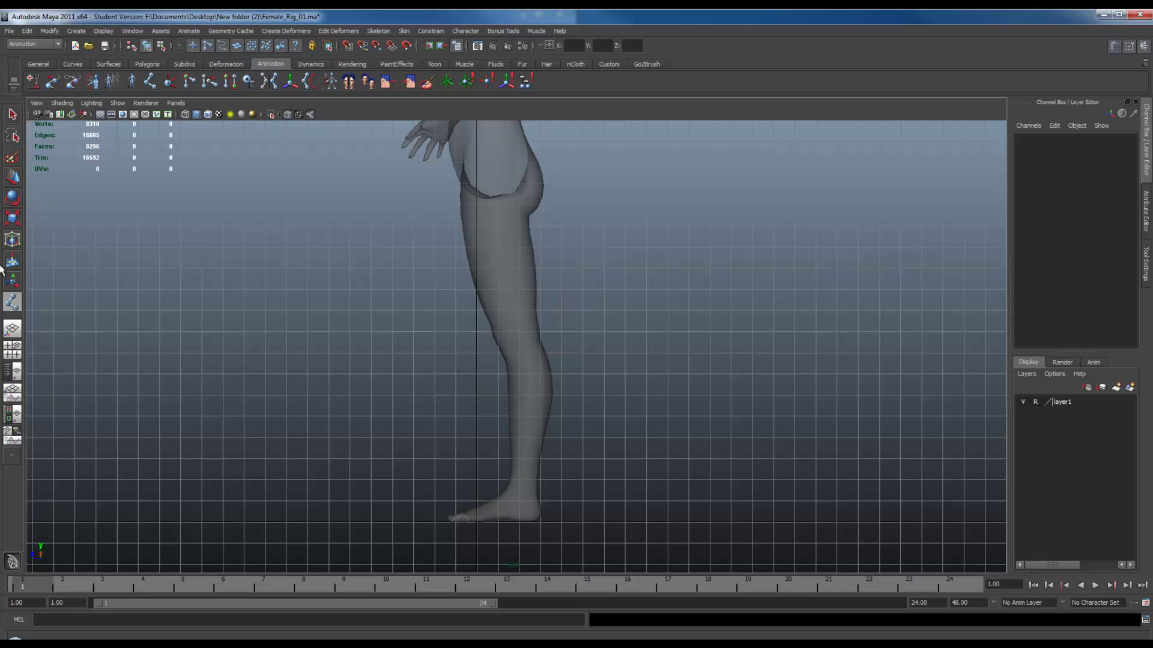
double_click(10, 305)
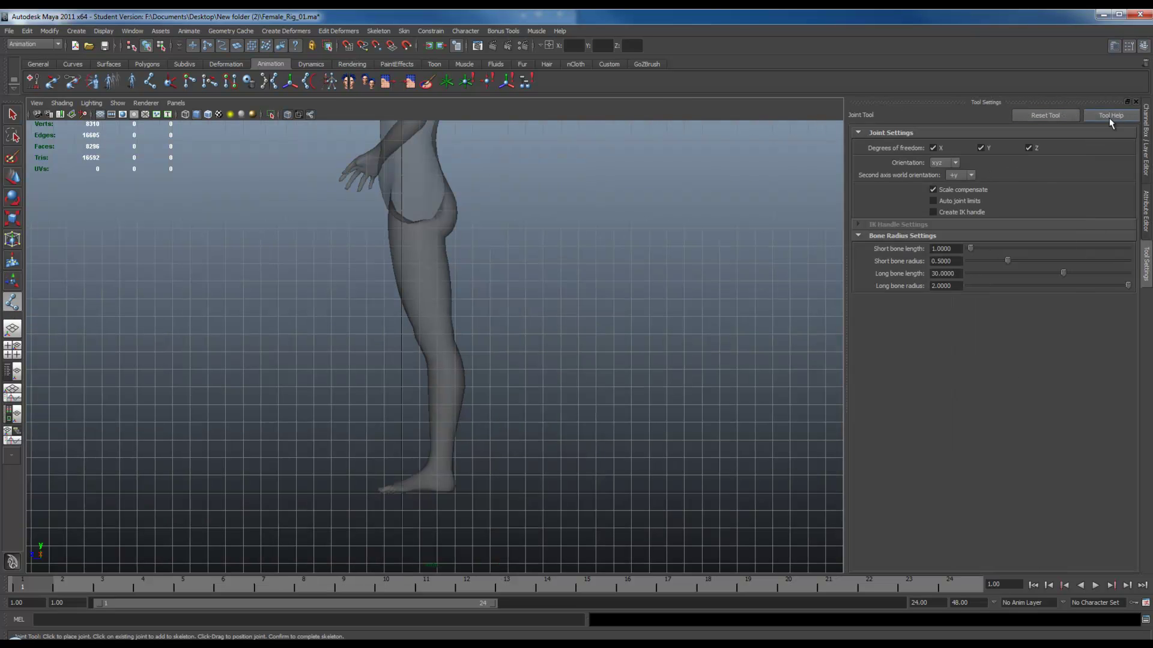
alt+right_drag(414, 406, 535, 428)
click(1058, 120)
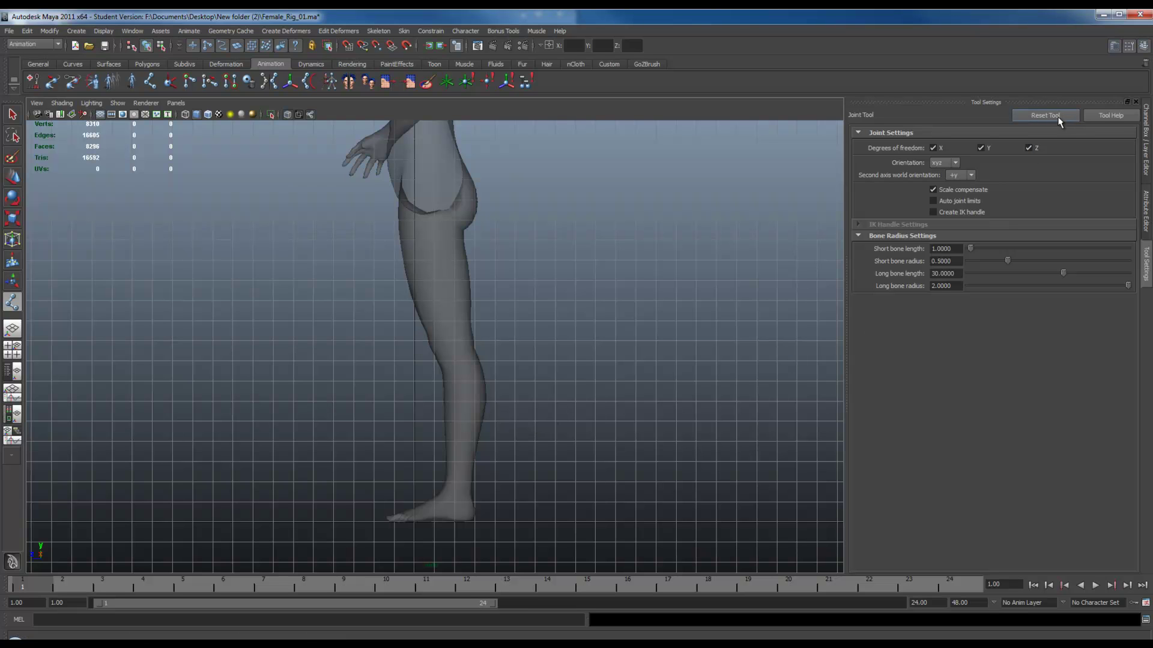
click(956, 164)
click(940, 173)
Set the Joint tool's long bone length to 1, change its long bone radius and leave the tool
drag(959, 272, 926, 274)
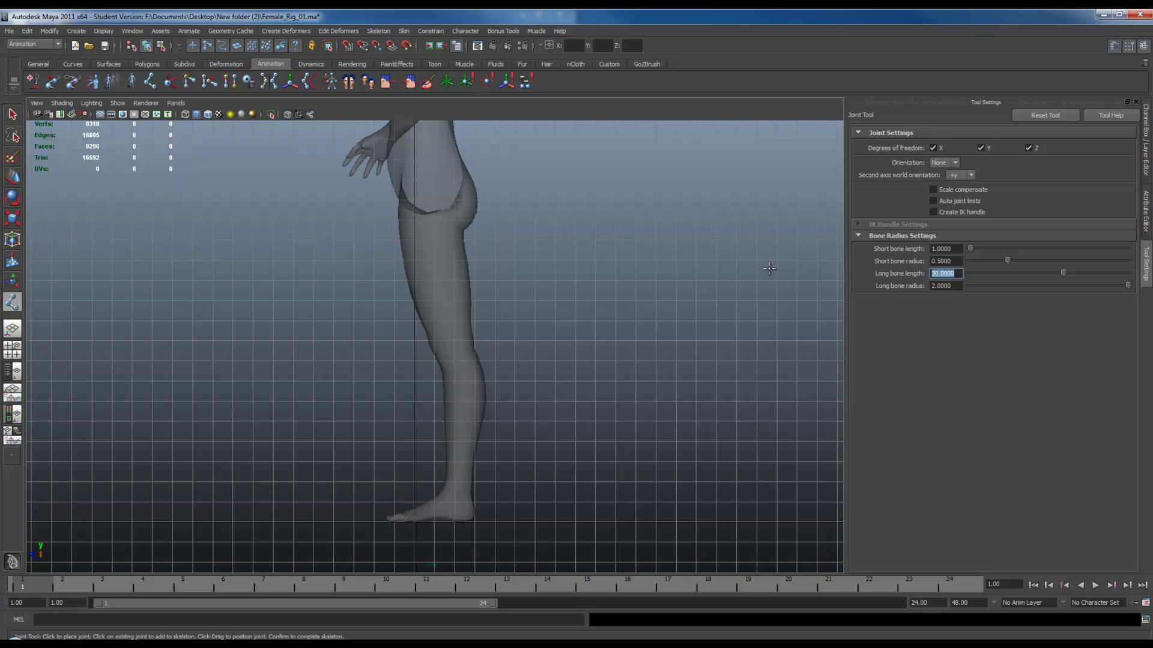
text(1)
key(Return)
drag(950, 286, 872, 290)
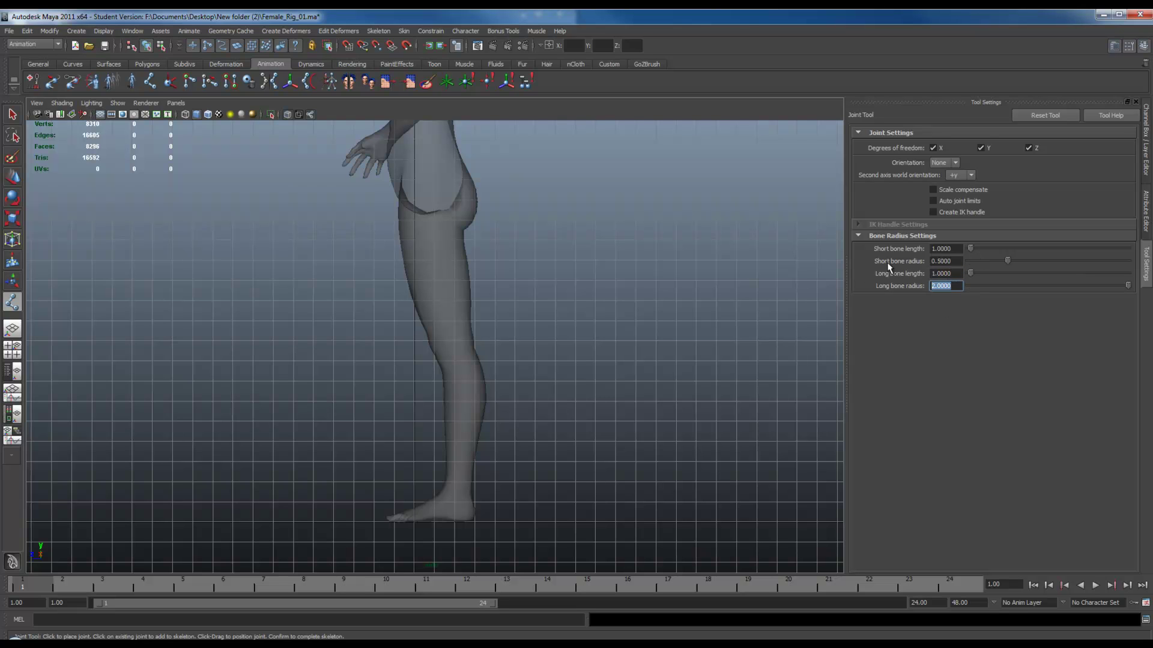
text(.)
click(13, 116)
click(132, 83)
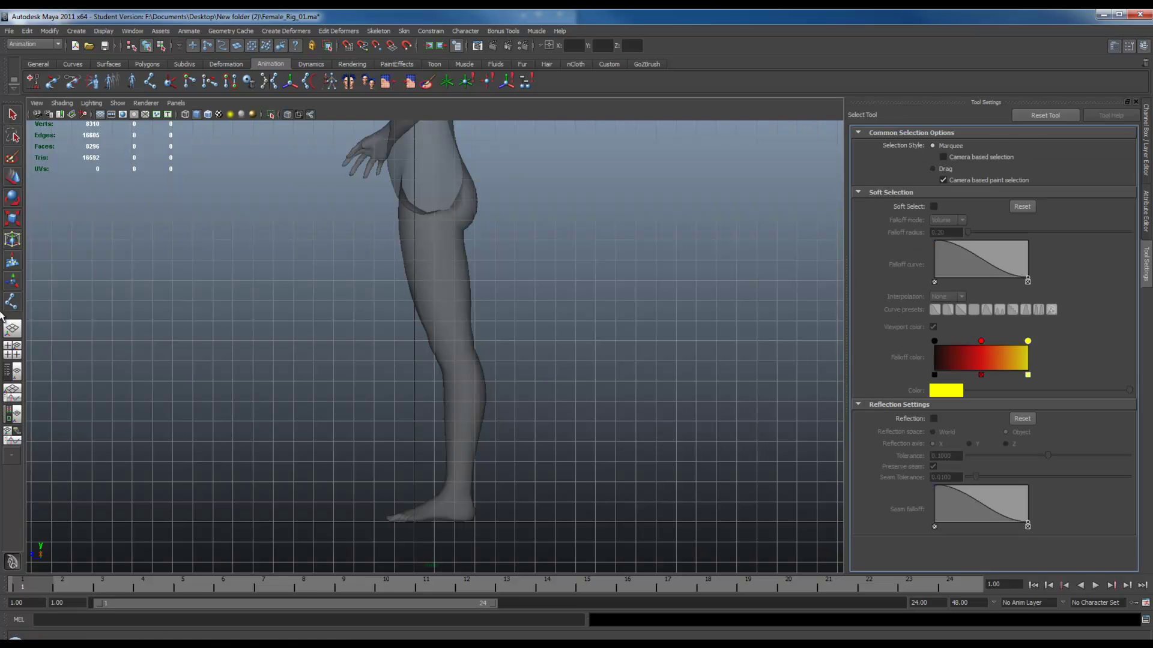
Place a trial chain of hip, knee and ankle joints through the character's leg in the side view
scroll(430, 314, up, 3)
scroll(495, 289, down, 1)
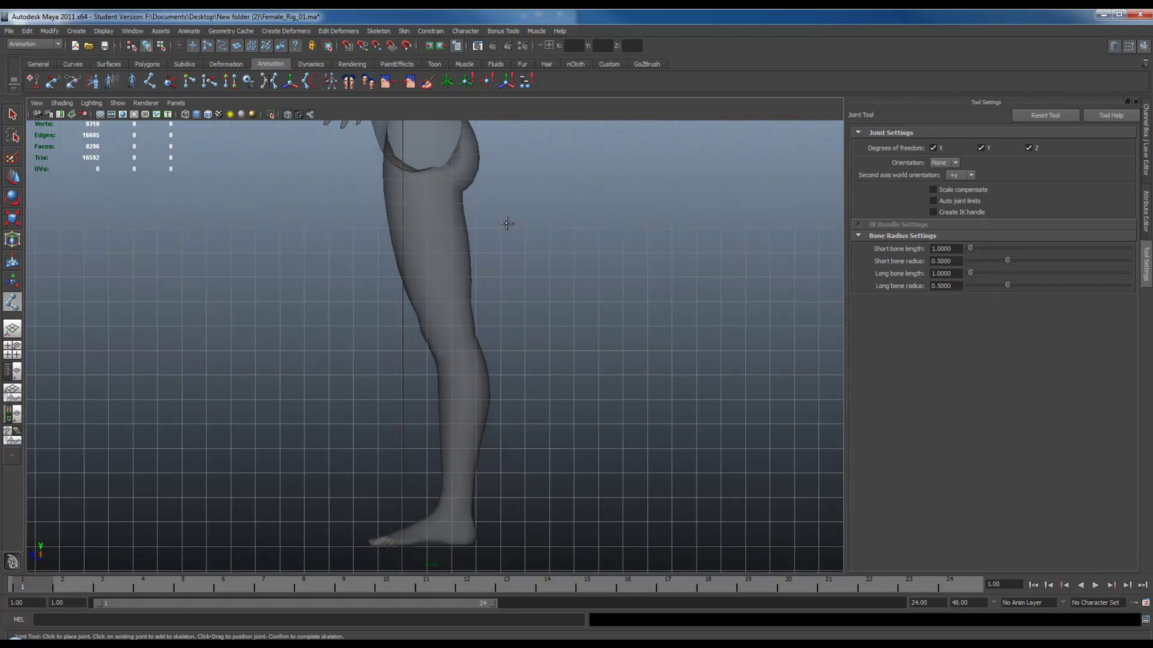
scroll(454, 166, down, 2)
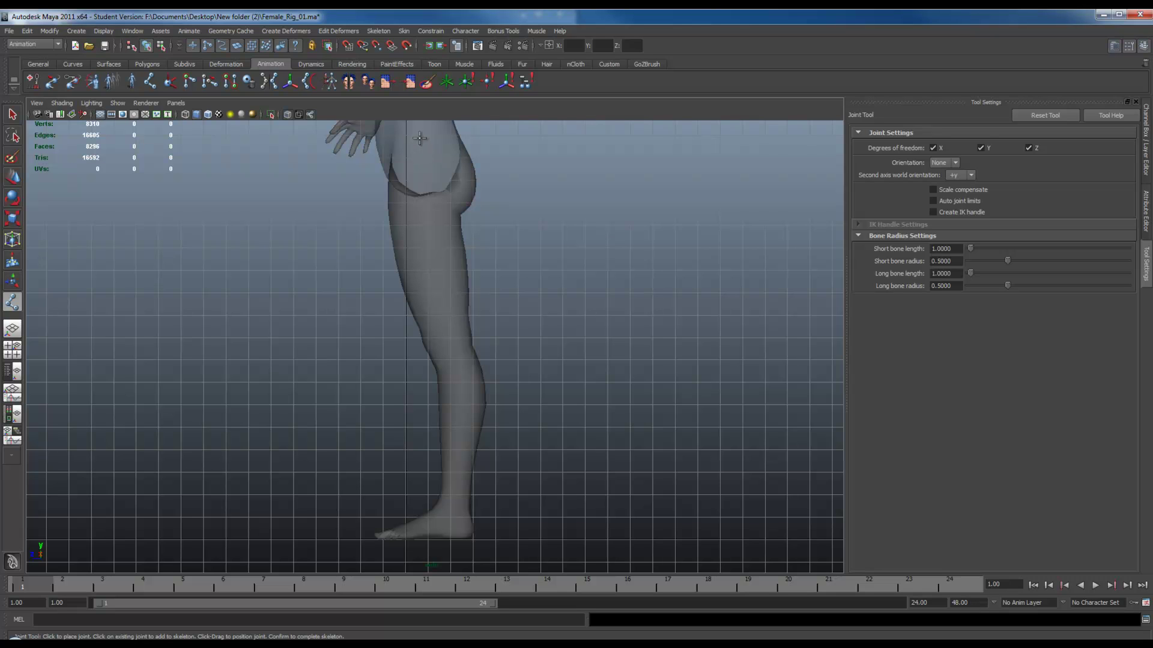
click(426, 143)
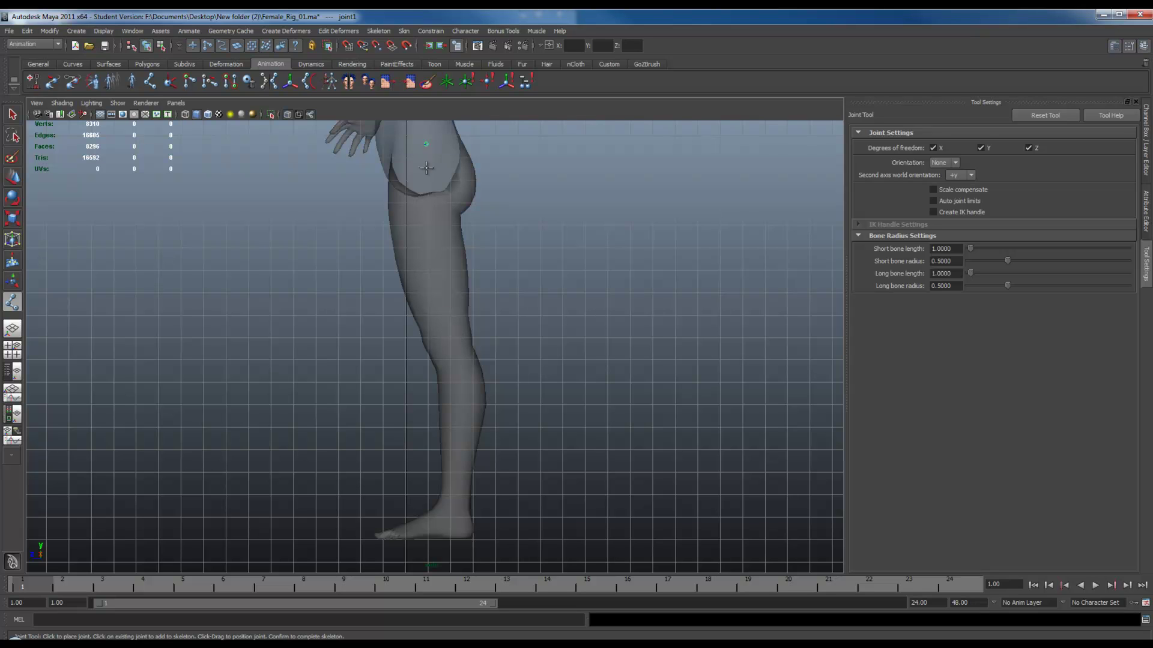
click(448, 344)
alt+middle_drag(462, 516, 463, 416)
alt+right_drag(451, 353, 422, 295)
alt+middle_drag(423, 295, 415, 369)
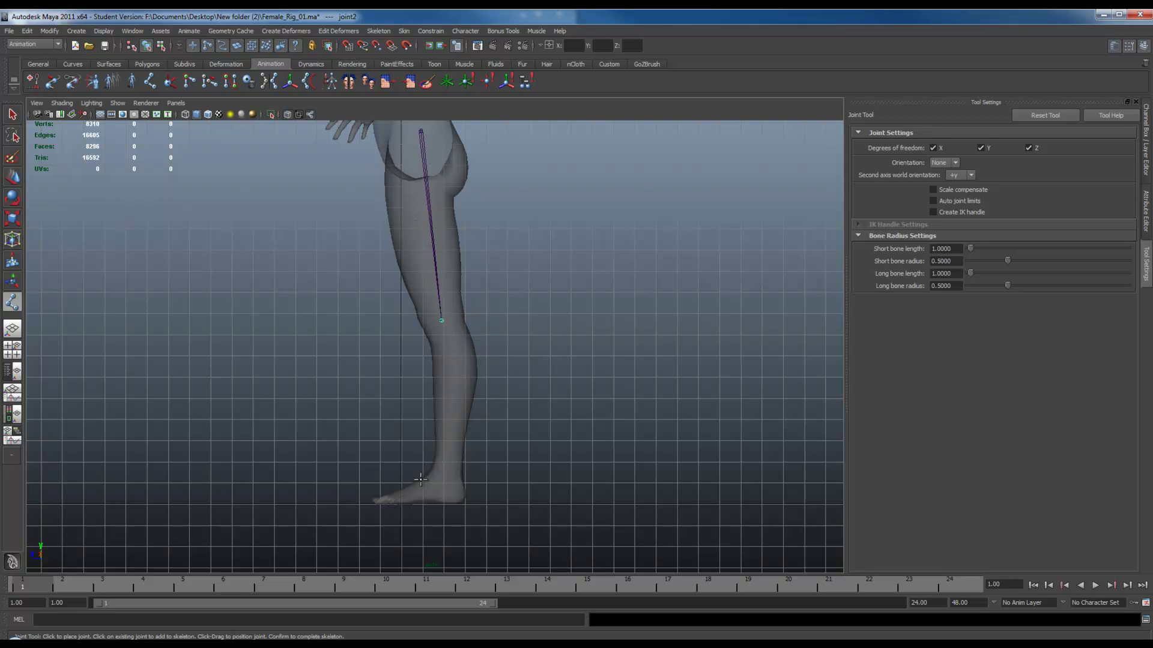
click(450, 473)
Add an IK handle from the hip joint to the ankle joint and test the leg's bend by raising it
click(12, 114)
click(170, 81)
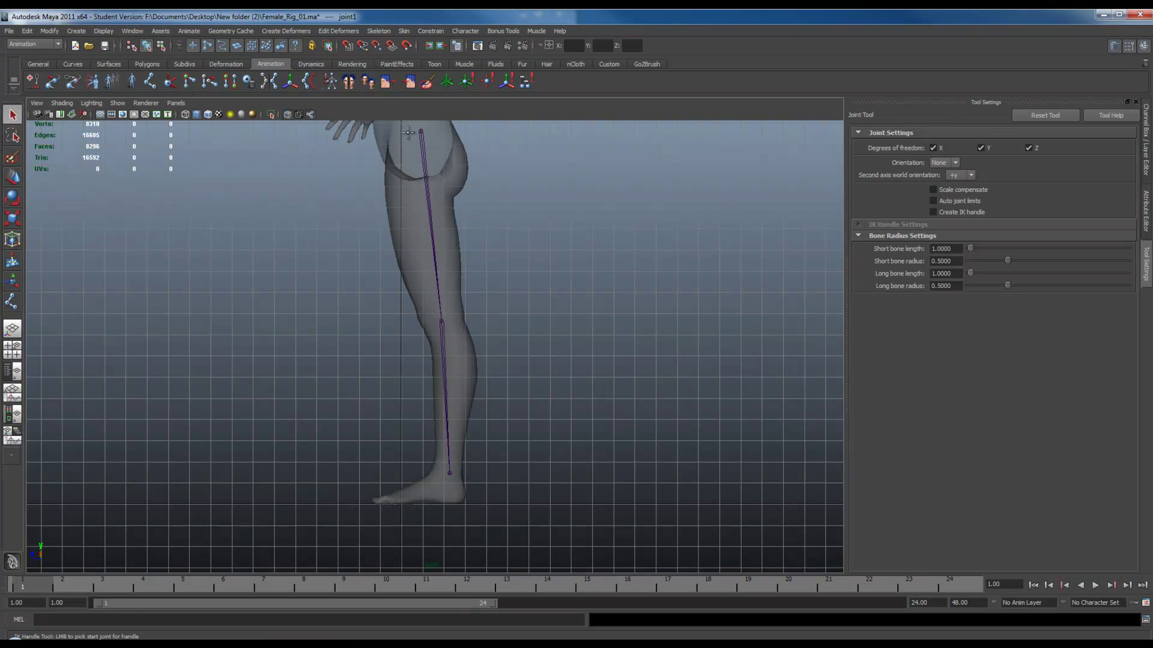
click(421, 131)
click(449, 472)
key(w)
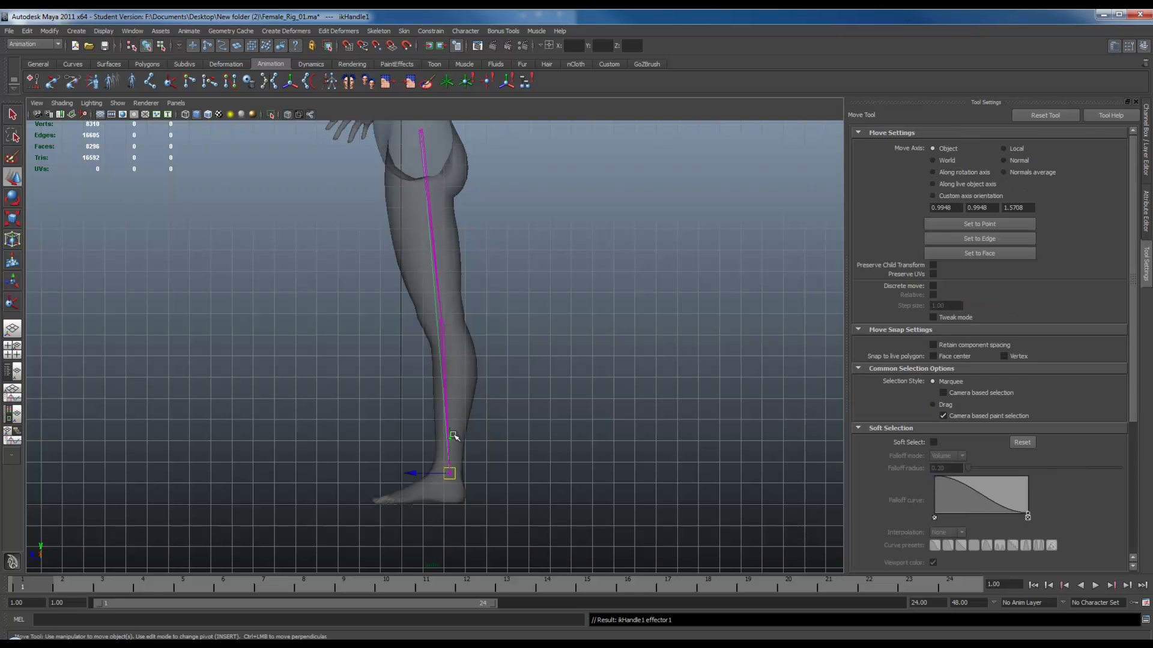
drag(445, 445, 477, 361)
key(ctrl+z)
key(ctrl+z)
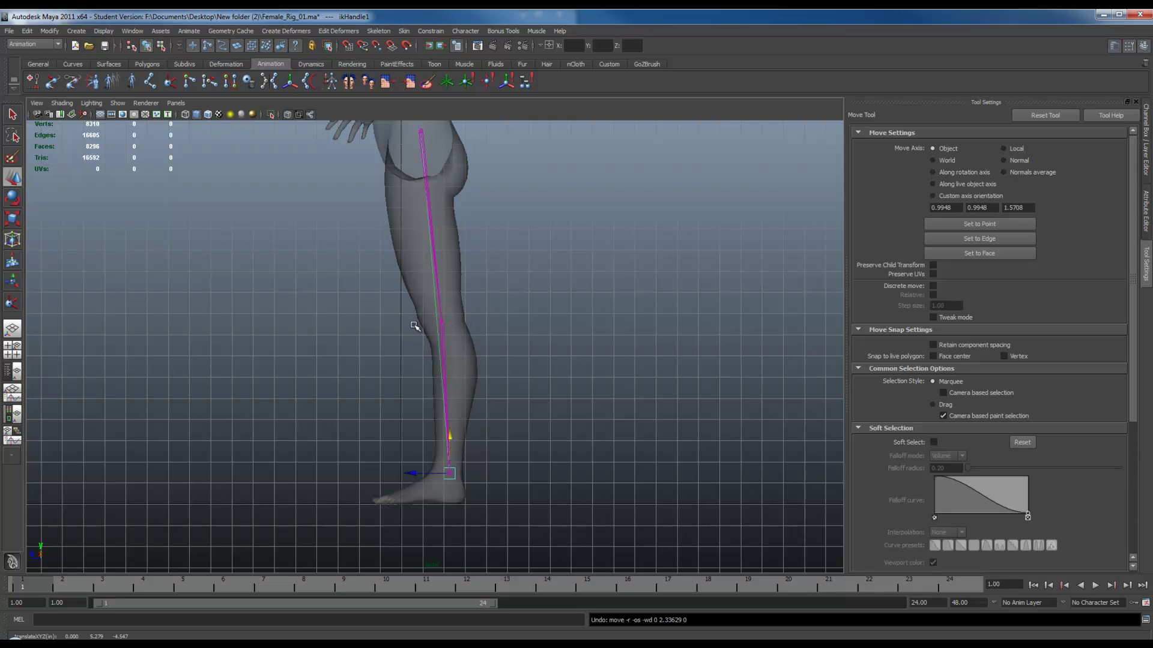
Replace the trial chain with new hip, knee and ankle joints, placing the knee slightly further forward
click(422, 146)
click(424, 149)
click(149, 83)
click(149, 82)
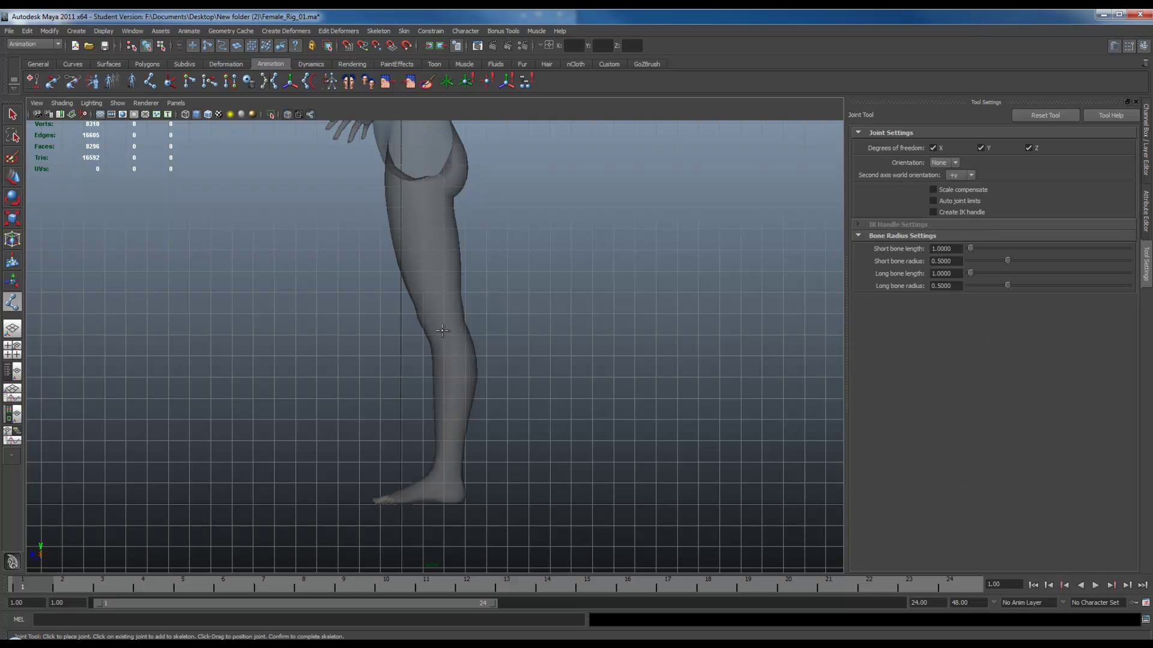
click(422, 140)
click(437, 326)
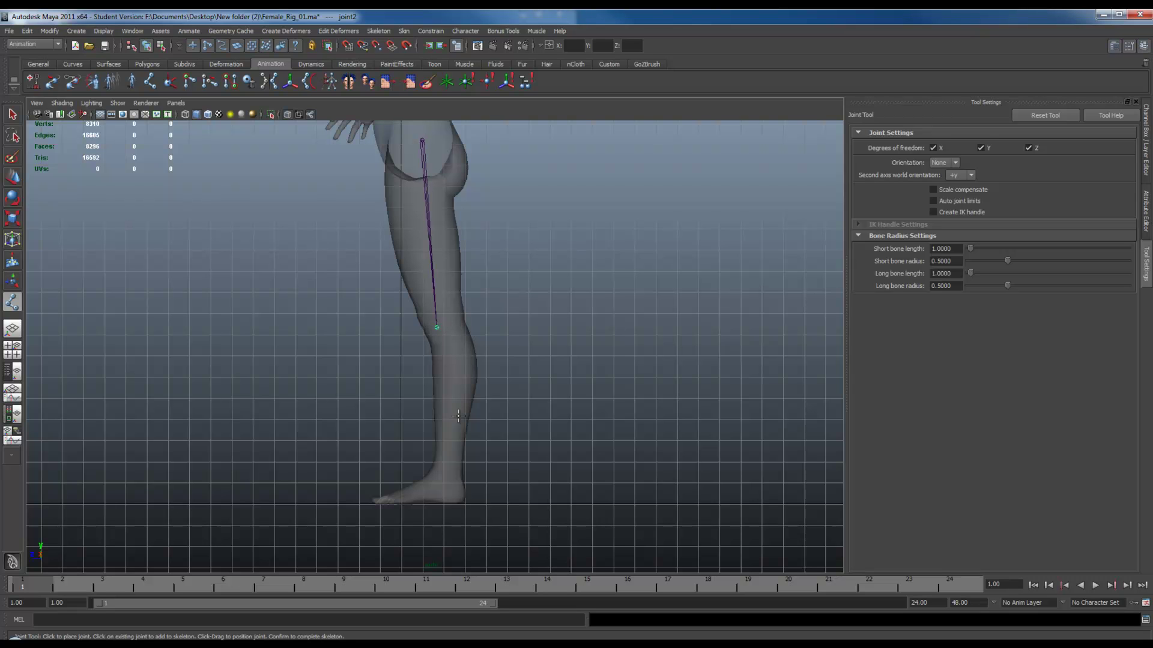
click(455, 471)
Test the new leg's bend with an IK handle from hip to ankle, and undo the move and the handle
click(171, 81)
click(424, 138)
click(457, 474)
drag(457, 440, 439, 411)
key(ctrl+z)
key(ctrl+z)
key(ctrl+z)
key(ctrl+z)
key(ctrl+z)
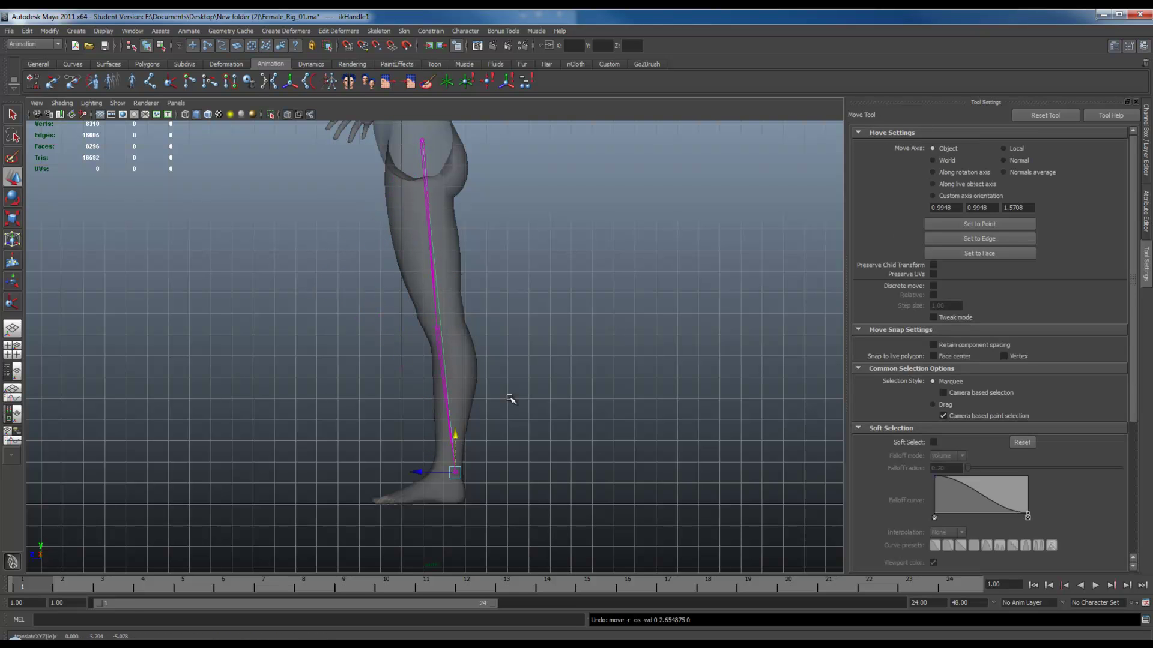
Extend the chain from the ankle with grid-snapped joints at the ball of the foot and the toe tip
click(150, 82)
alt+middle_drag(440, 503, 472, 375)
alt+right_drag(472, 374, 738, 490)
click(751, 332)
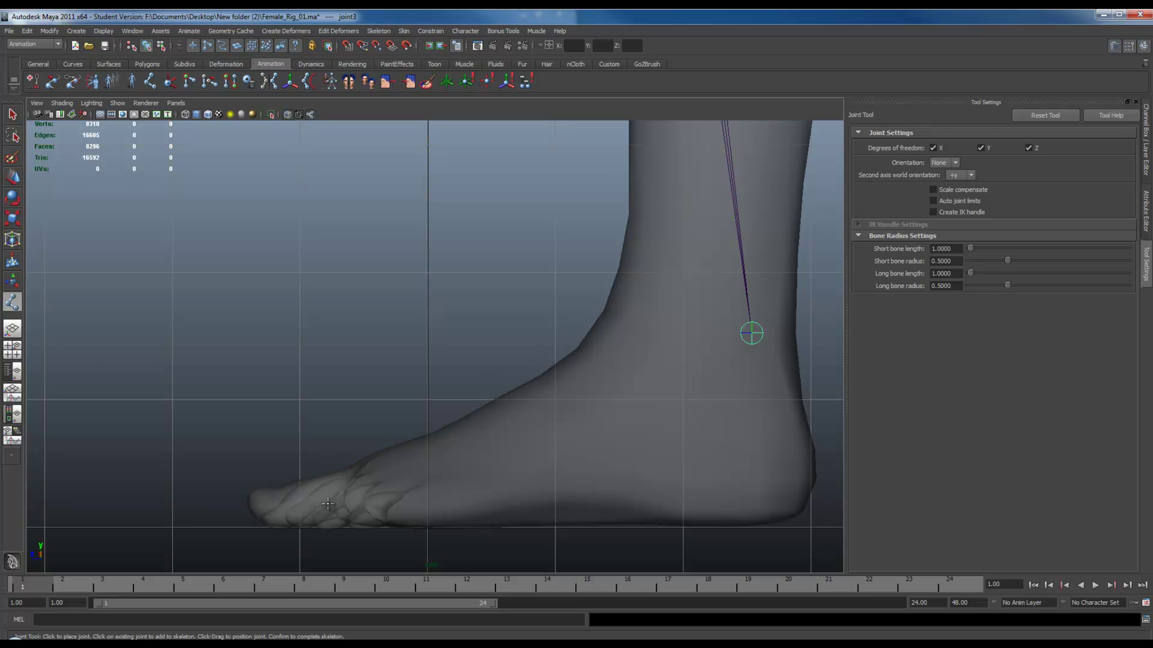
key(x)
click(427, 527)
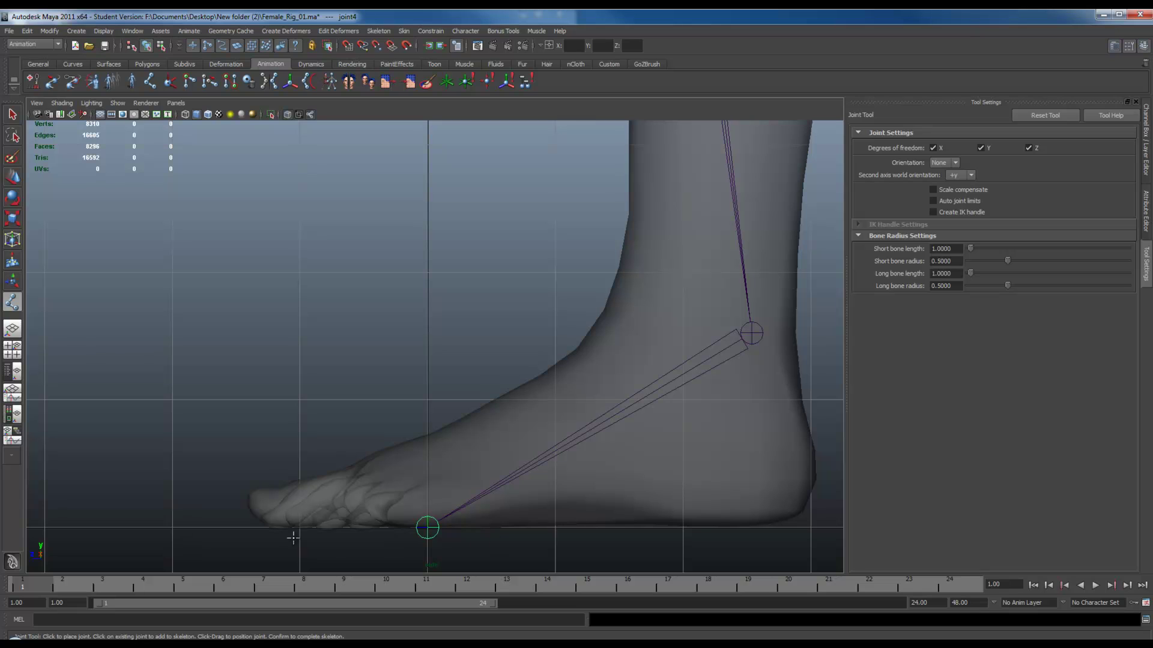
click(249, 527)
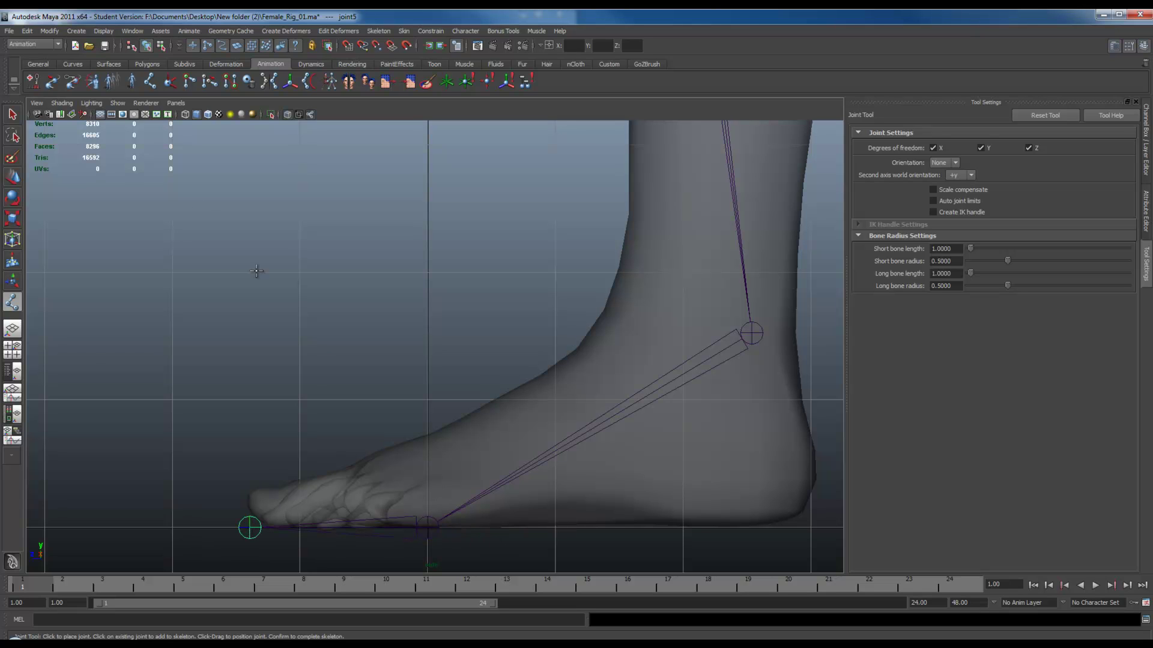
click(12, 114)
Shift only the ankle joint slightly forward by editing its pivot, leaving the foot joints in place
scroll(311, 289, down, 5)
alt+middle_drag(322, 278, 481, 368)
scroll(489, 420, down, 1)
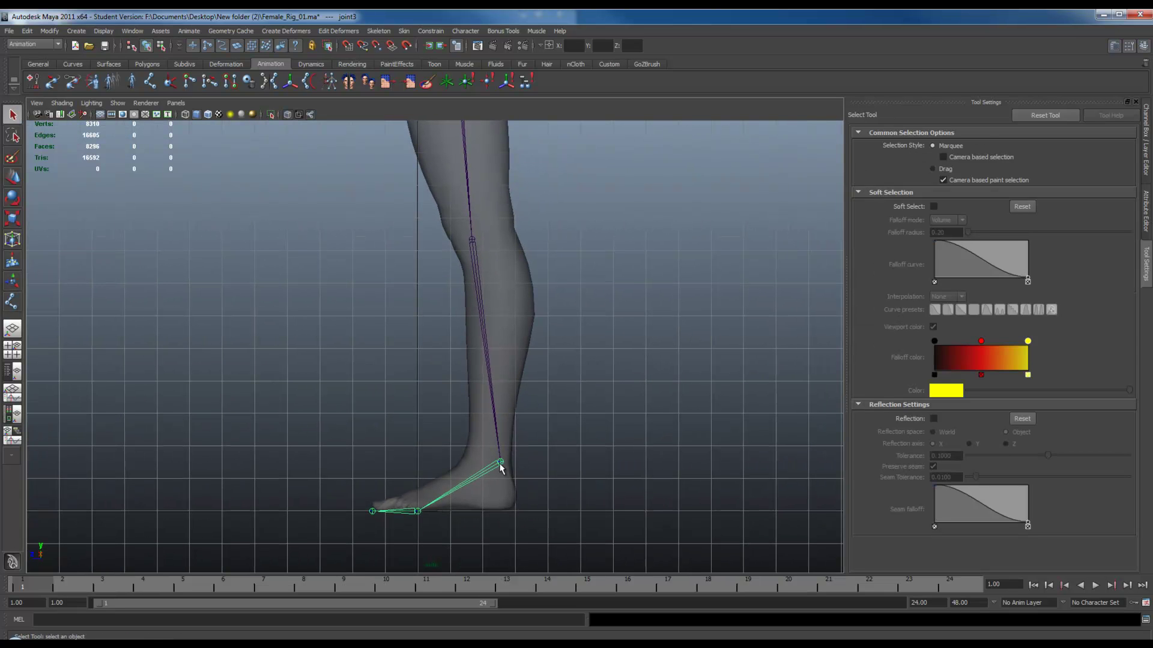
key(w)
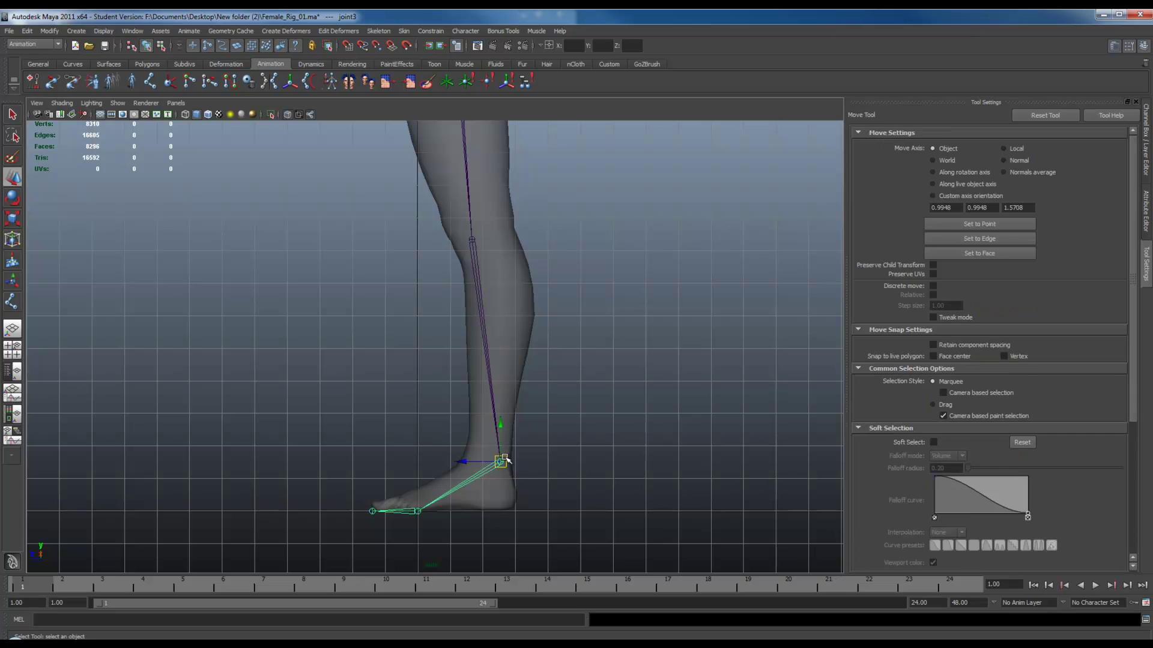
mouse_move(478, 462)
mouse_down()
mouse_move(423, 464)
mouse_move(477, 464)
mouse_up()
key(ctrl+z)
key(Insert)
drag(474, 462, 466, 464)
key(Insert)
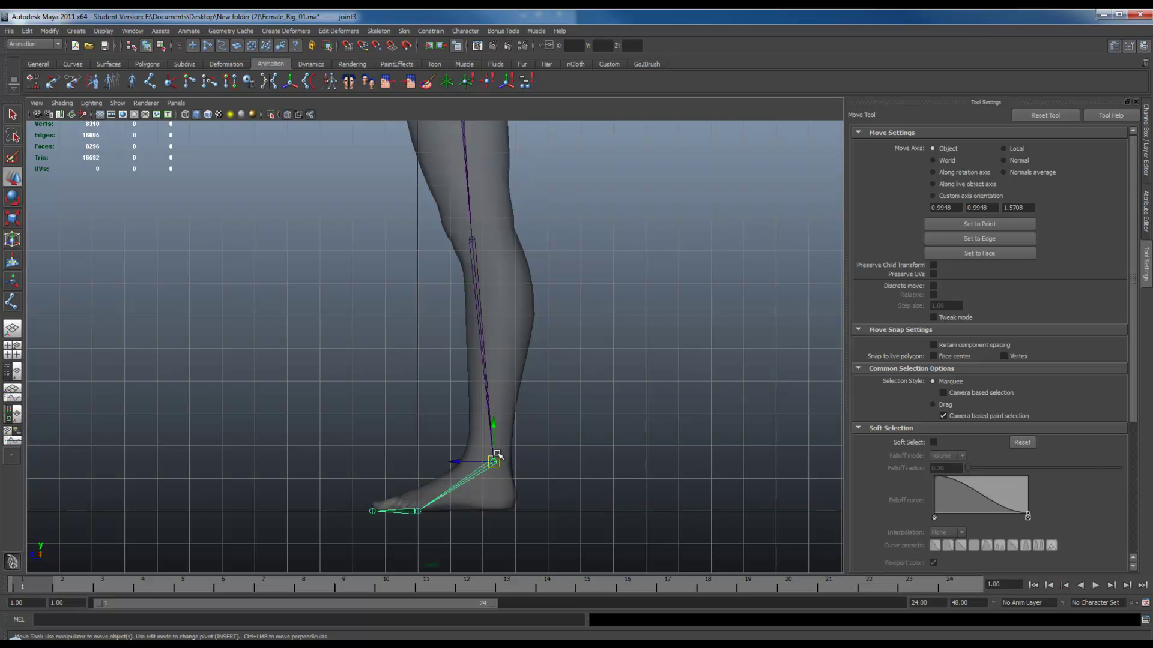
key(Insert)
key(Insert)
Select the hip joint at the top of the leg chain and show its channels
alt+right_drag(580, 455, 510, 412)
alt+middle_drag(498, 391, 491, 432)
alt+right_drag(606, 441, 533, 394)
alt+middle_drag(537, 329, 532, 365)
click(585, 279)
click(437, 183)
alt+right_drag(572, 300, 518, 275)
alt+middle_drag(517, 276, 510, 300)
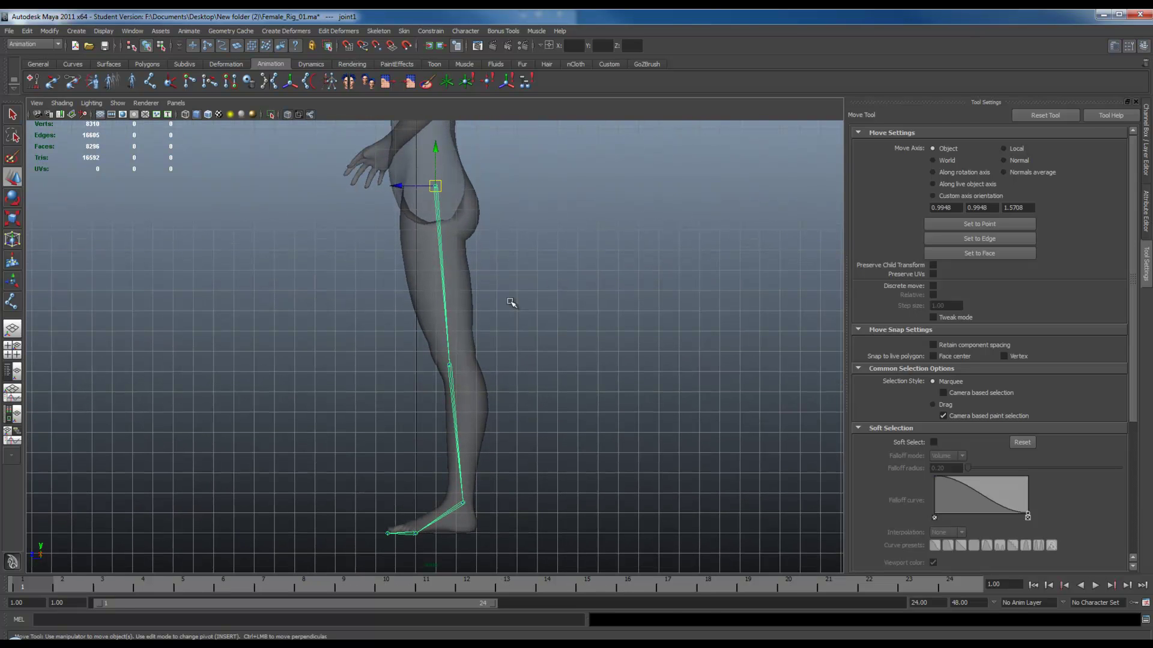
key(ctrl+a)
key(ctrl+a)
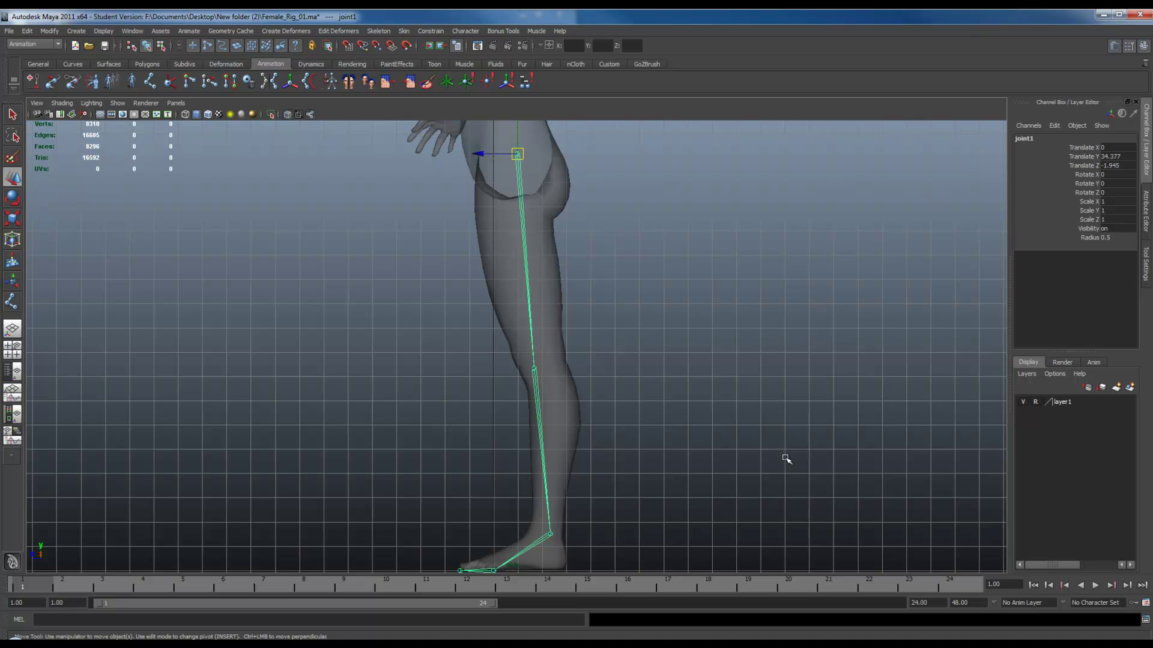
Check the leg chain's position in the front view and return to the side view
alt+right_drag(777, 430, 677, 406)
key(space)
drag(631, 381, 628, 399)
alt+right_drag(629, 399, 64, 319)
alt+middle_drag(630, 421, 638, 204)
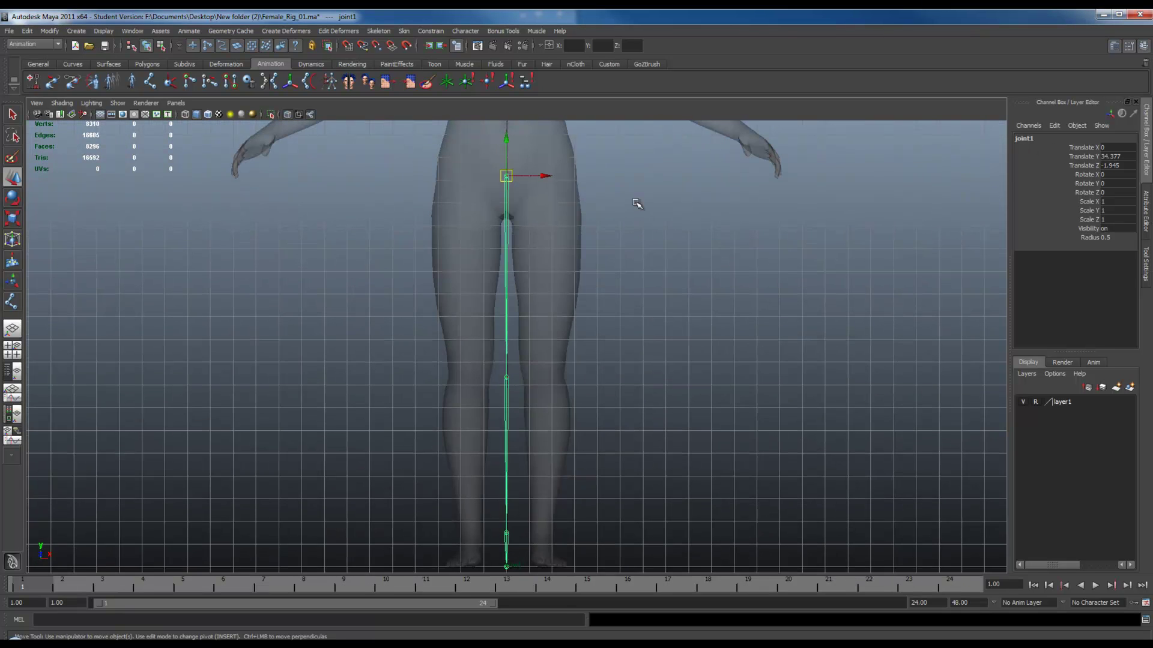
key(space)
drag(639, 285, 653, 280)
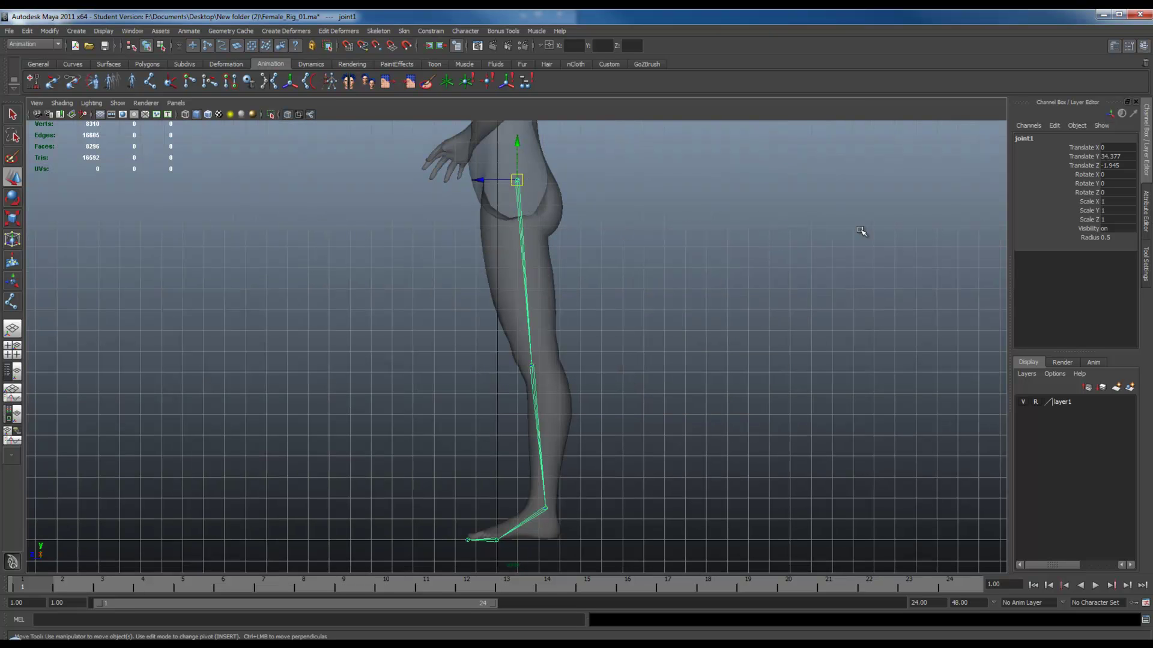
Rename the hip joint as thighJnt and the knee joint as kneeJnt
double_click(1024, 139)
text(thigh)
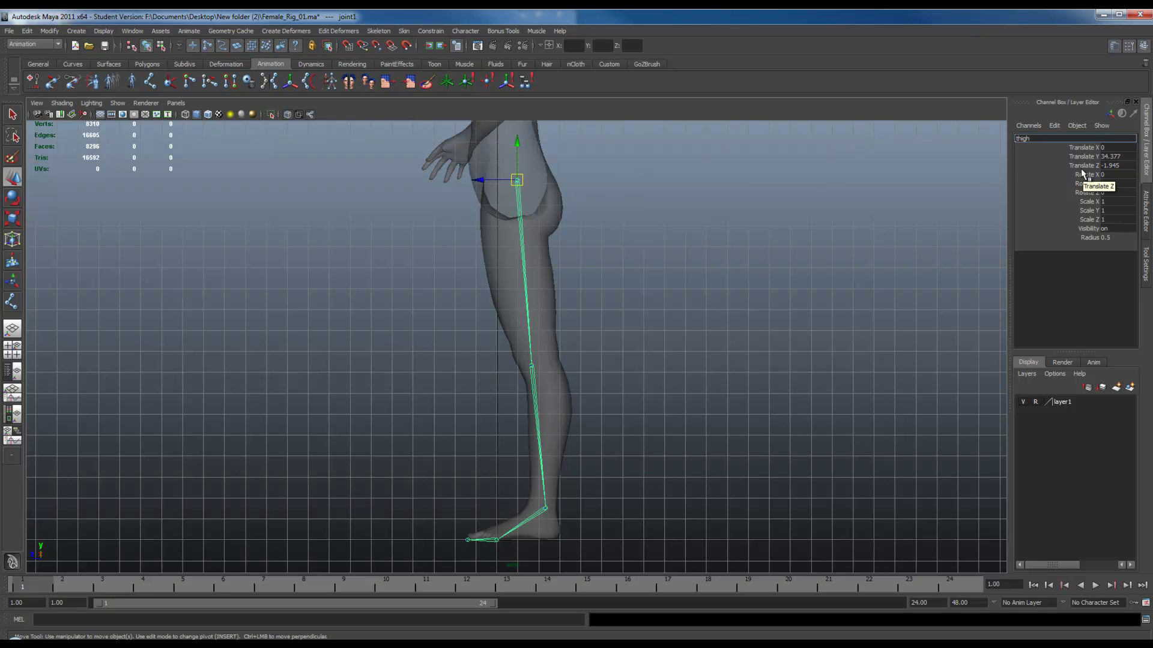
text(Jnt)
key(Return)
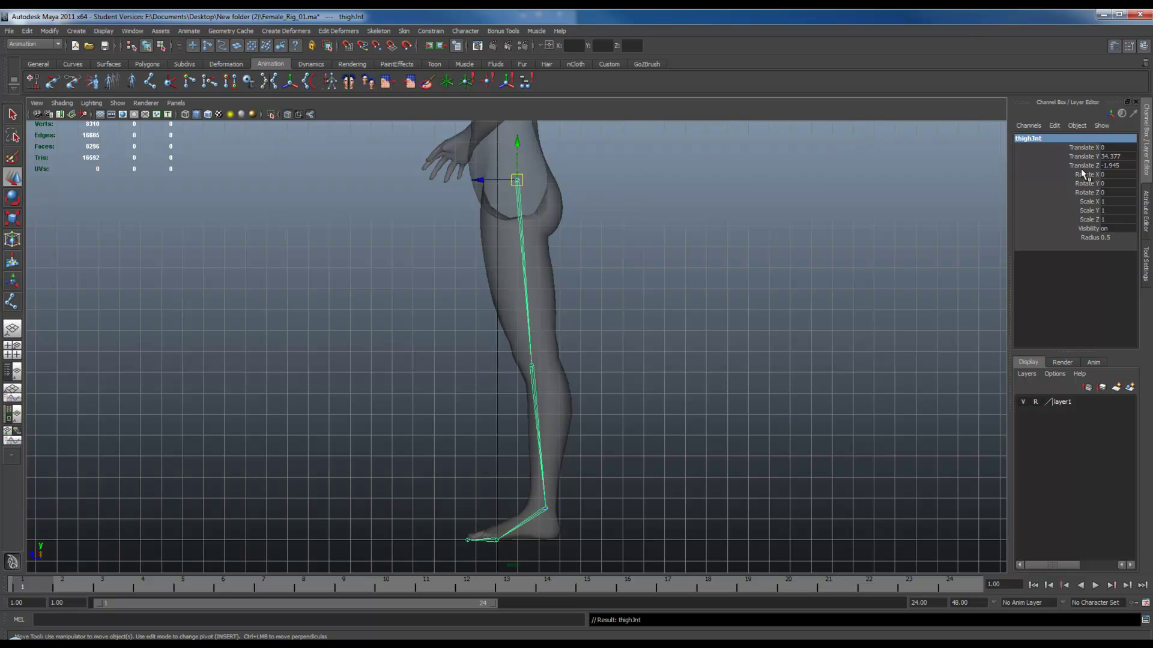
key(Down)
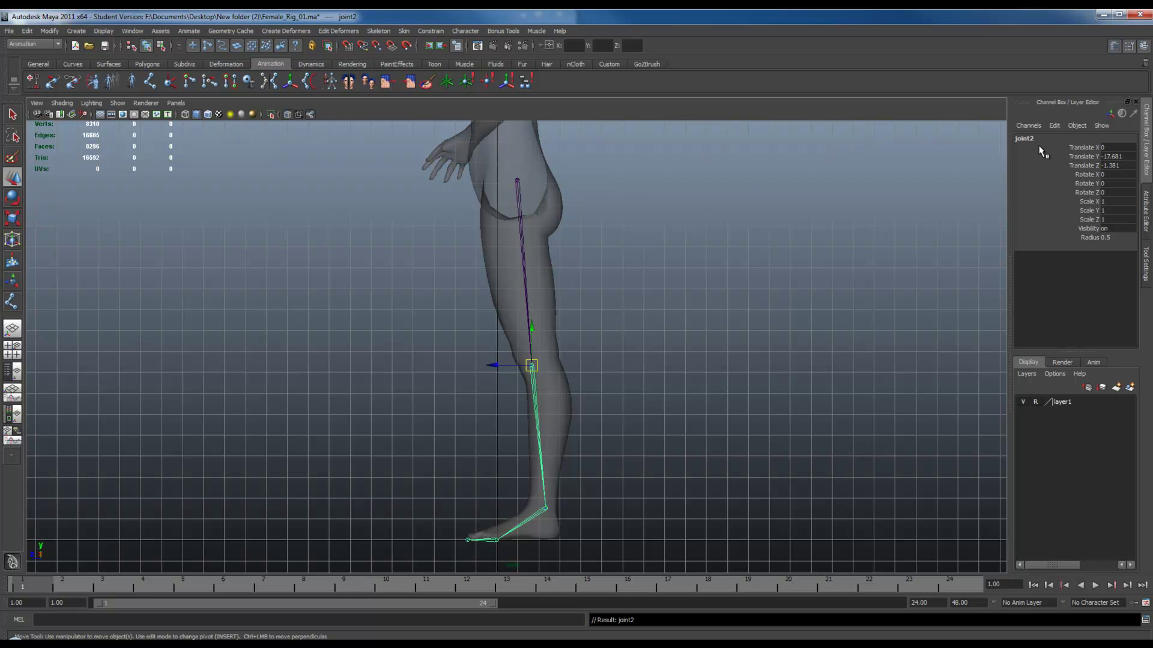
click(1035, 139)
text(n)
text(neeJnt)
key(Return)
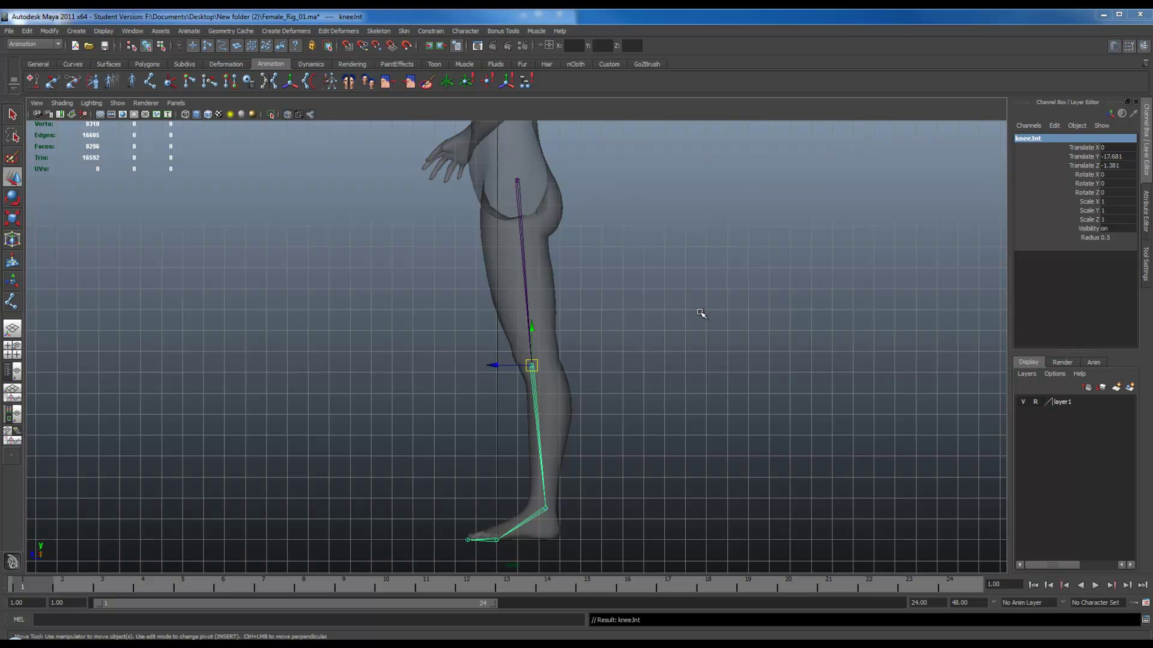
Rename the ankle joint as ankleJnt
click(544, 509)
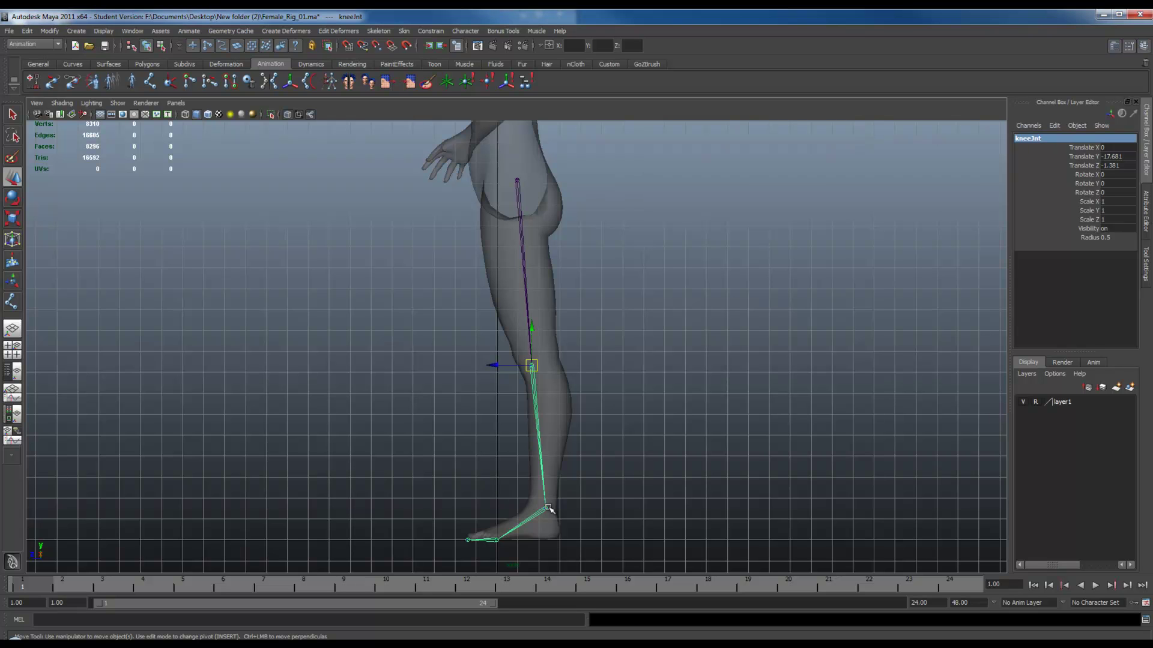
double_click(1044, 140)
key(a)
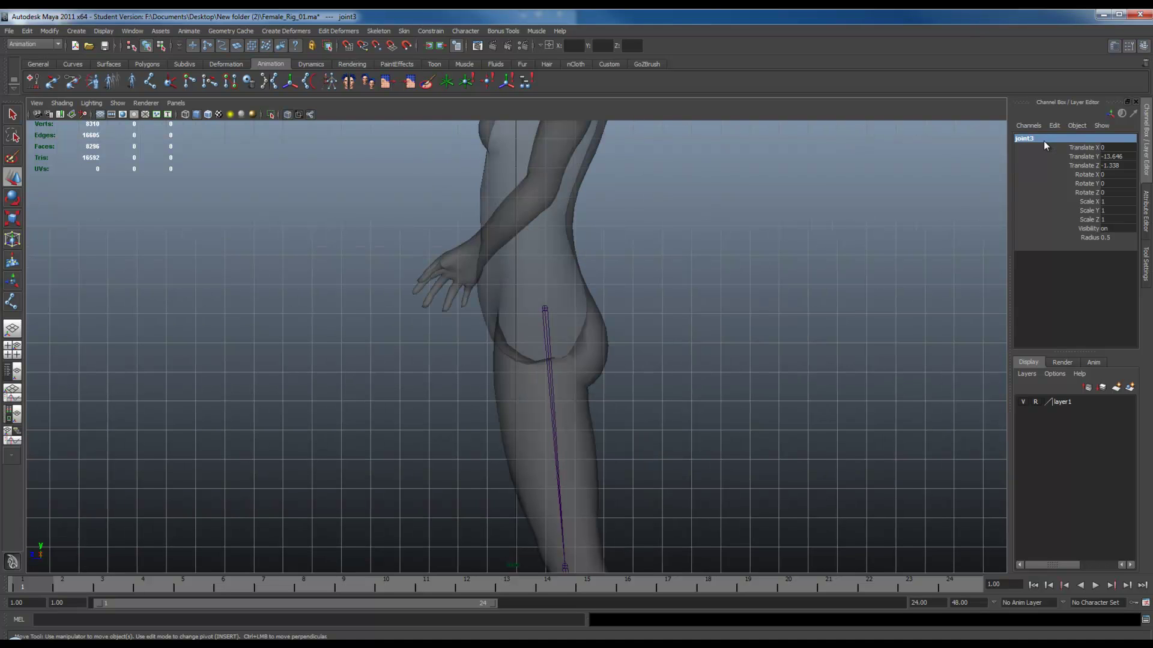
text(ankleJnt)
key(Return)
Rename the joint at the ball of the foot as ballJnt and the toe tip joint as toeJnt
alt+middle_drag(749, 510, 731, 269)
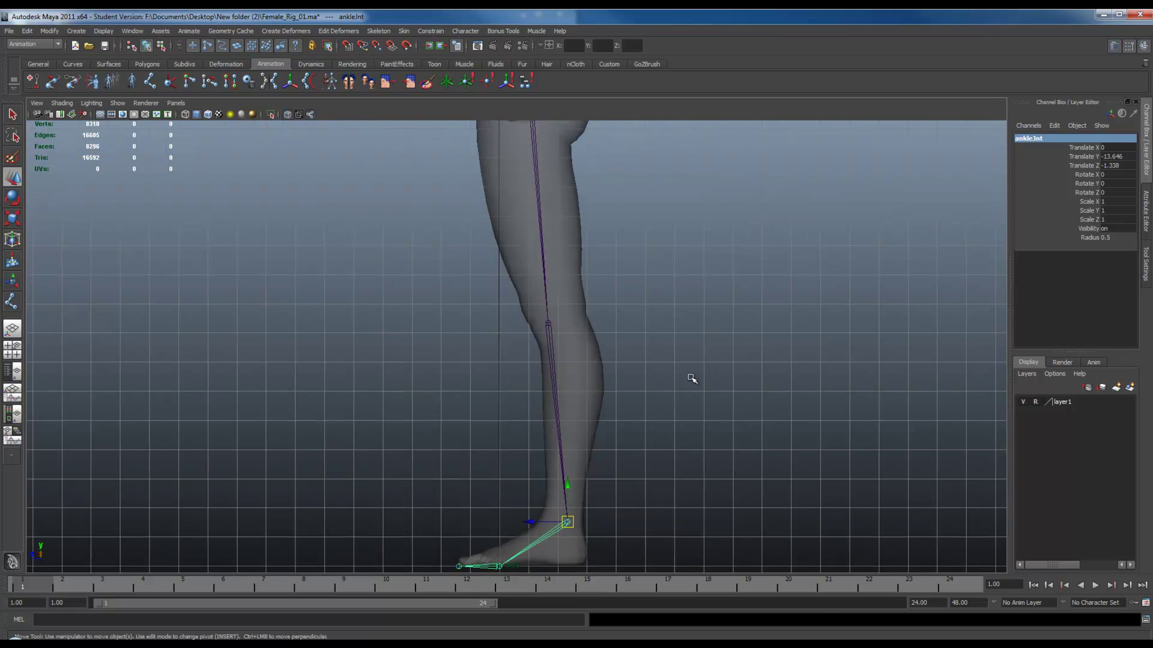
alt+middle_drag(670, 399, 684, 281)
alt+right_drag(686, 284, 776, 358)
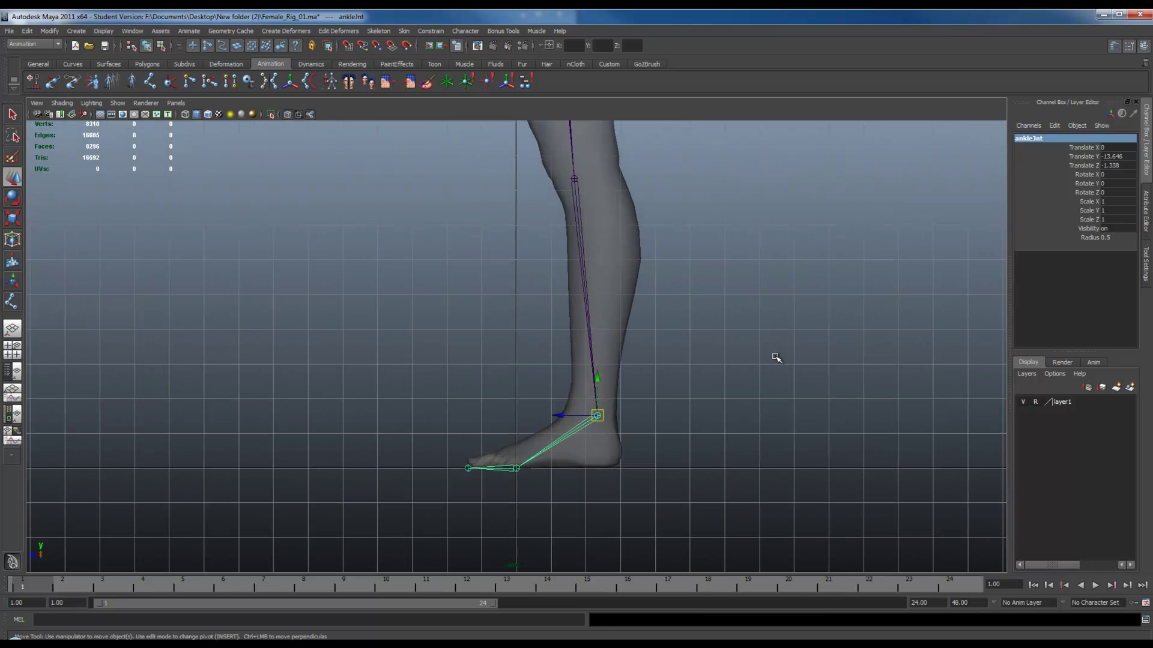
key(Down)
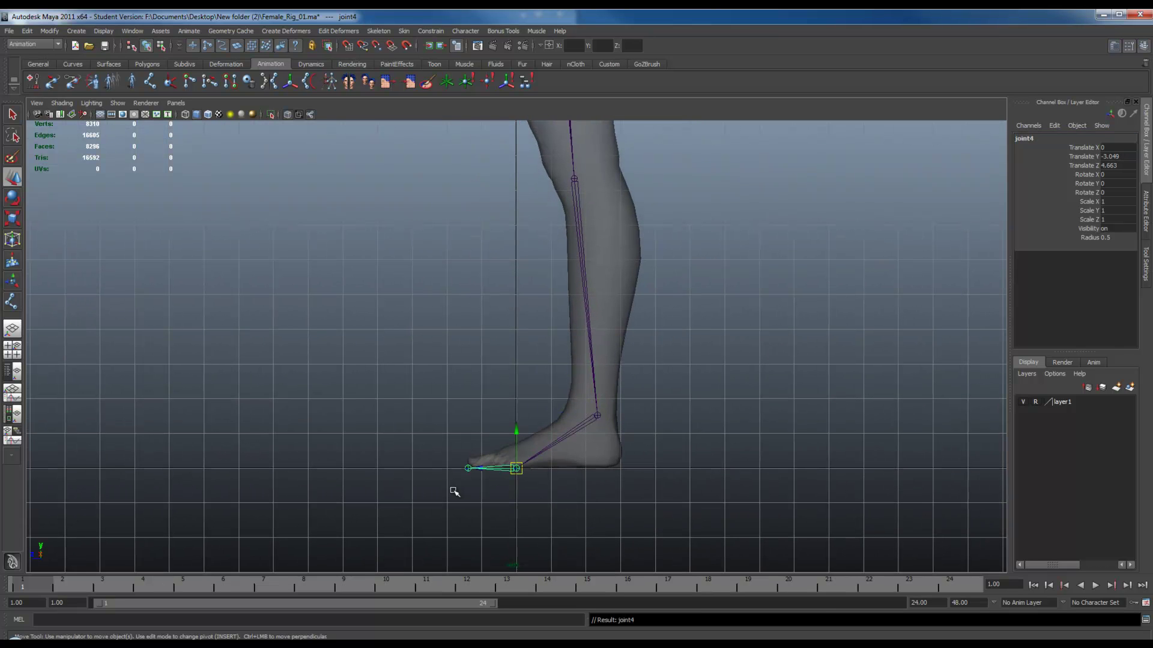
click(1027, 138)
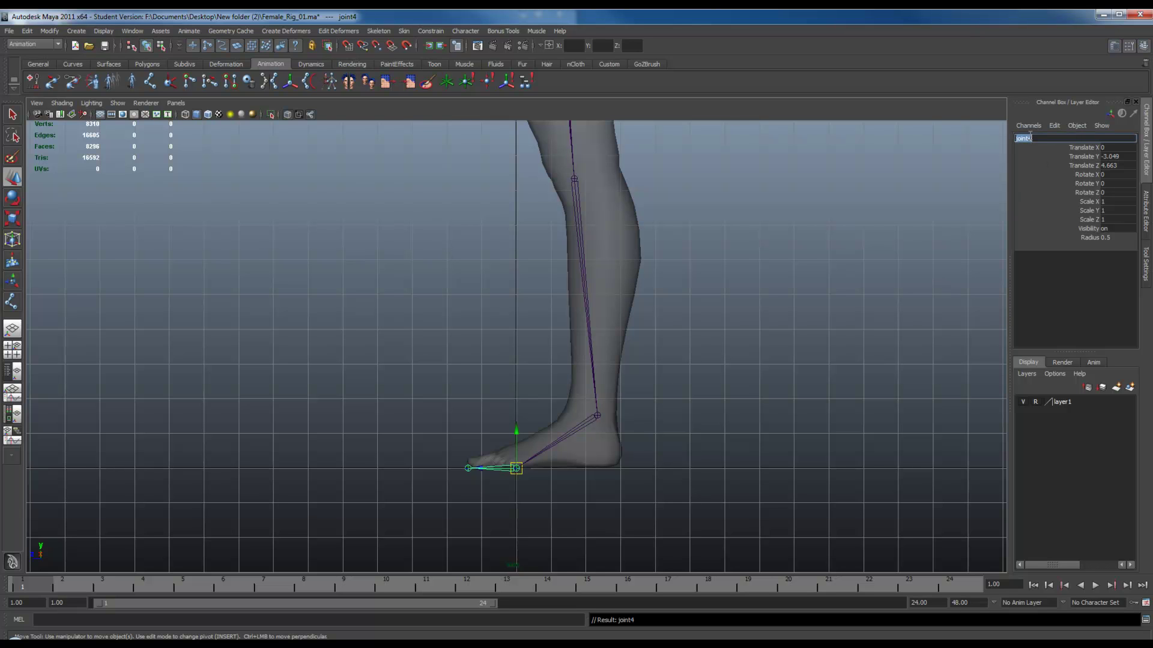
text(ballJnt)
key(Return)
key(Down)
click(1029, 137)
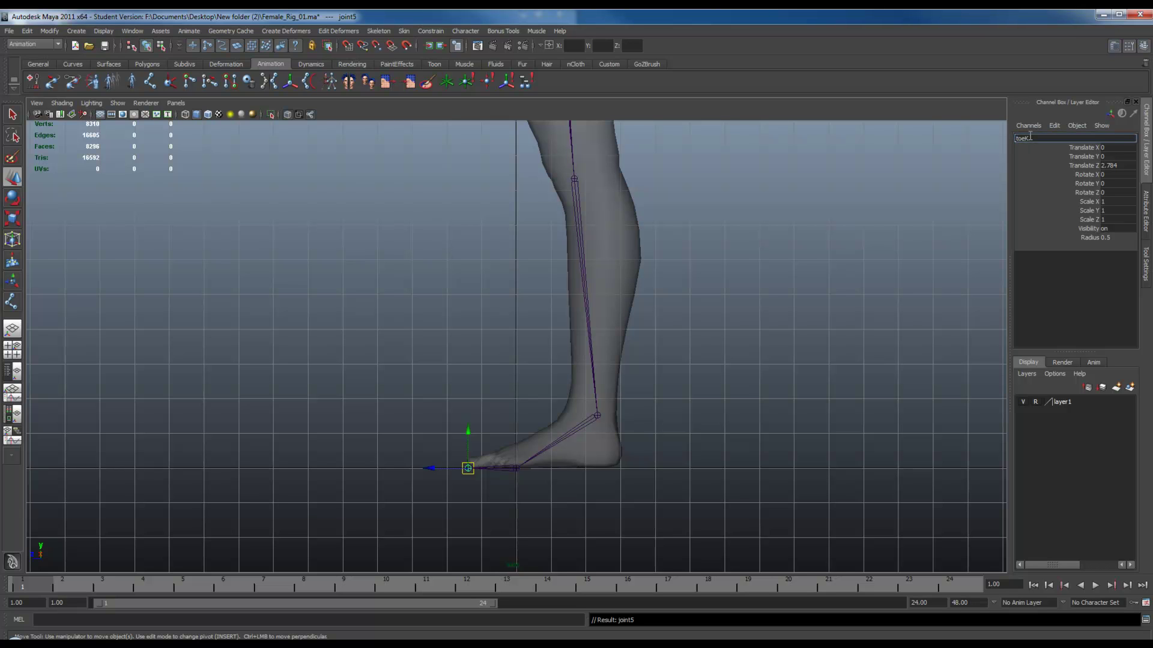
text(toeJnt)
key(Return)
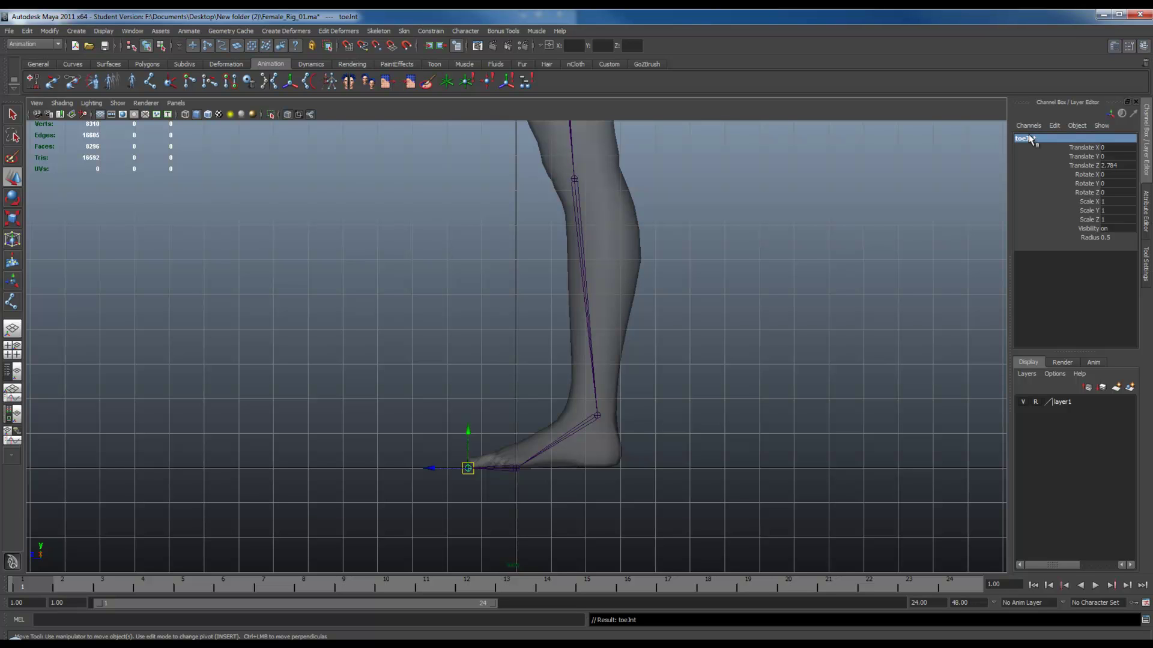
Step up and down through the leg hierarchy to review the joint names, and clear the selection
key(Up)
key(Up)
key(Up)
key(Down)
key(Down)
key(Up)
key(Down)
key(Down)
key(Down)
click(688, 334)
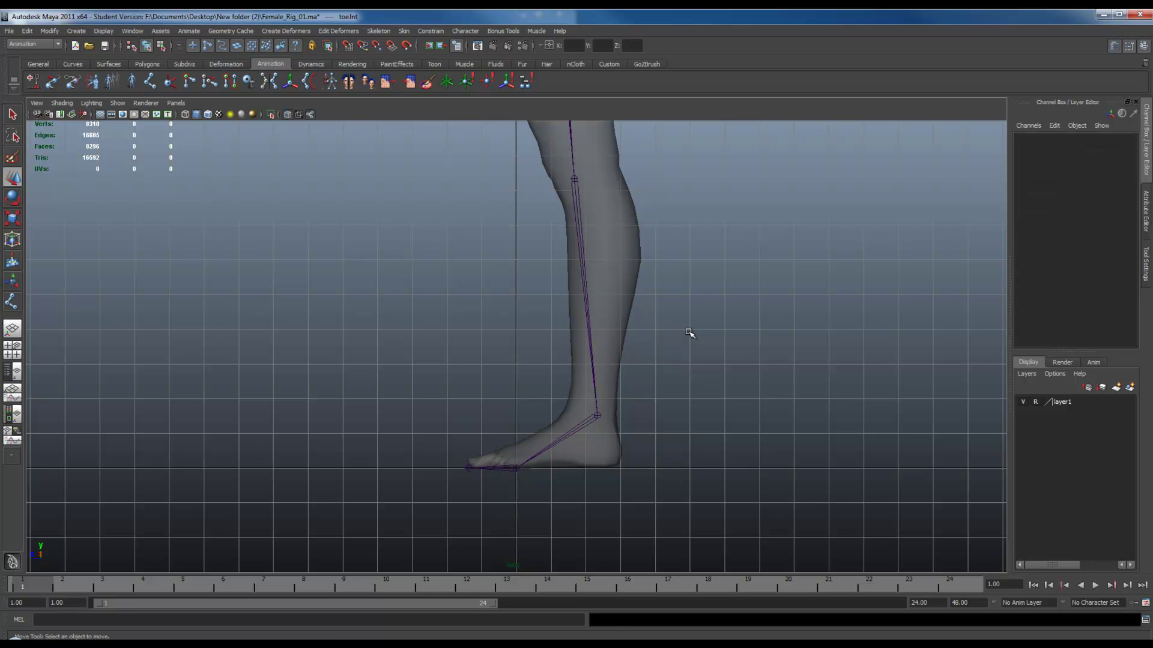
Draw a practice chain of two joints in the empty space in front of the leg and finish the chain
alt+middle_drag(553, 335, 749, 358)
click(150, 81)
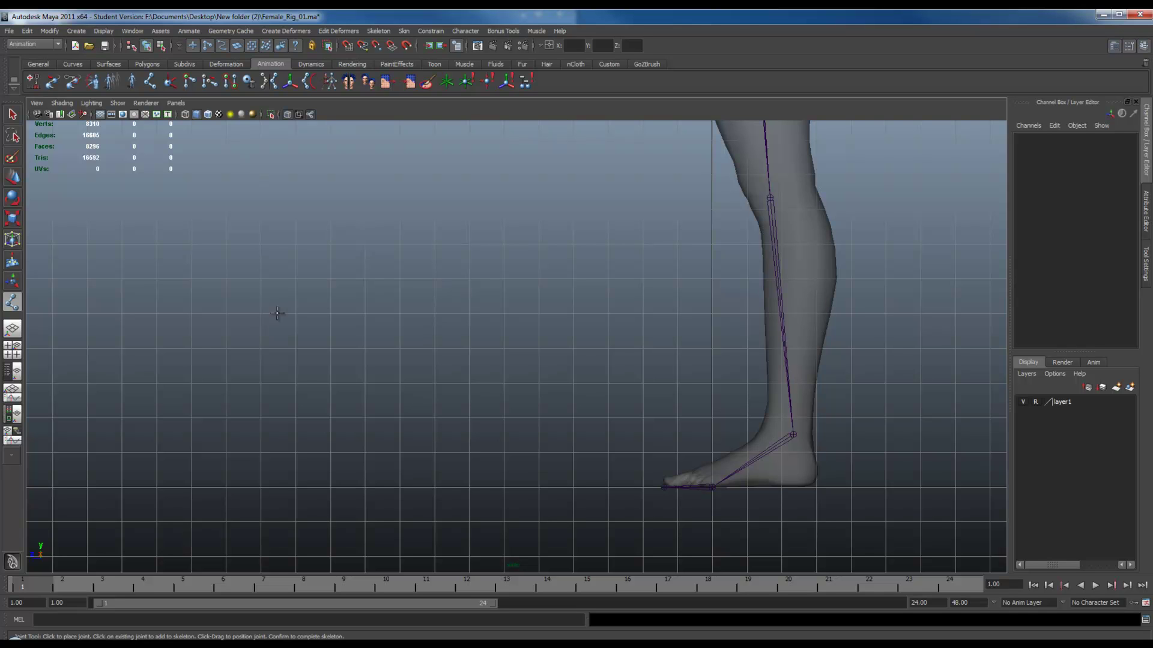
click(276, 273)
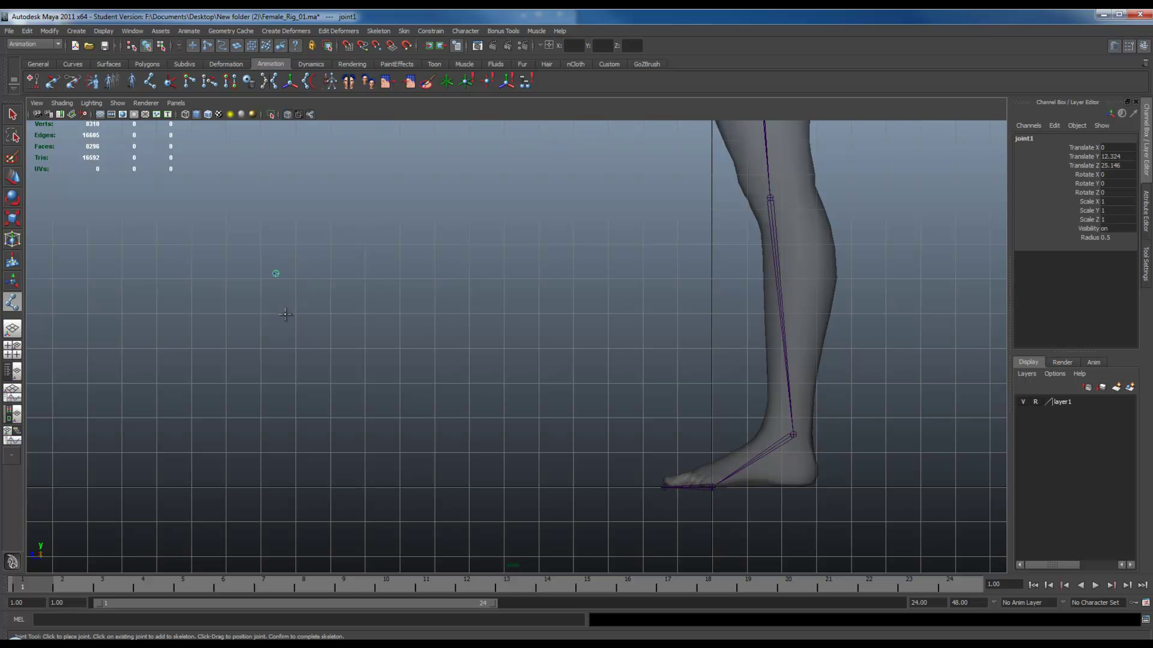
click(425, 297)
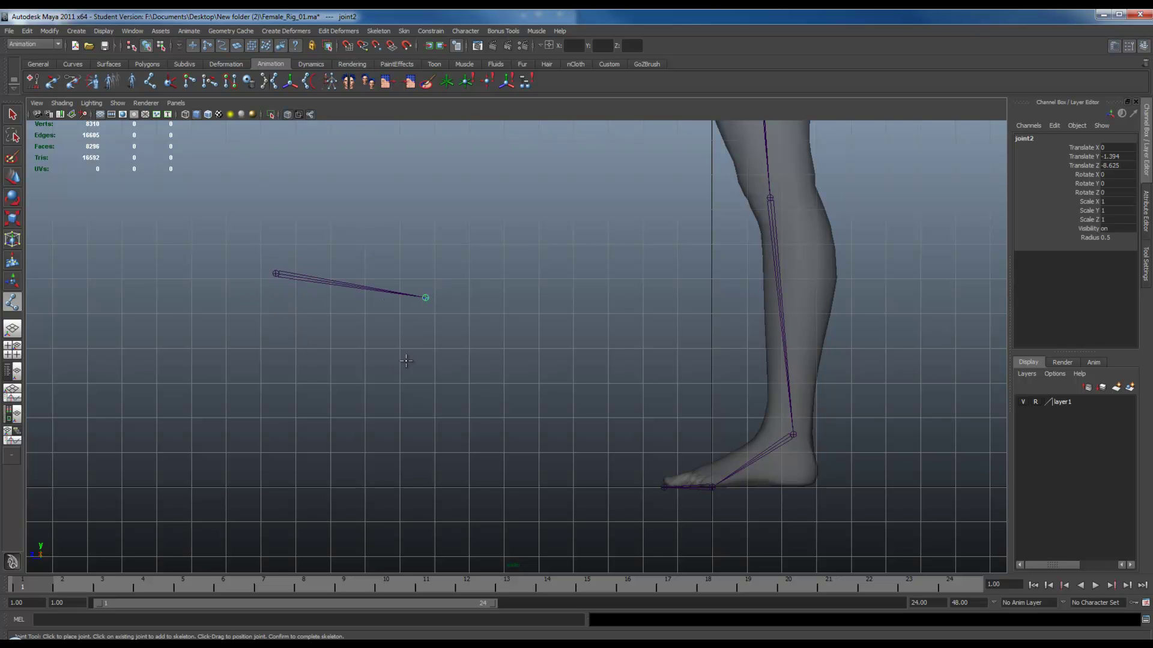
click(13, 115)
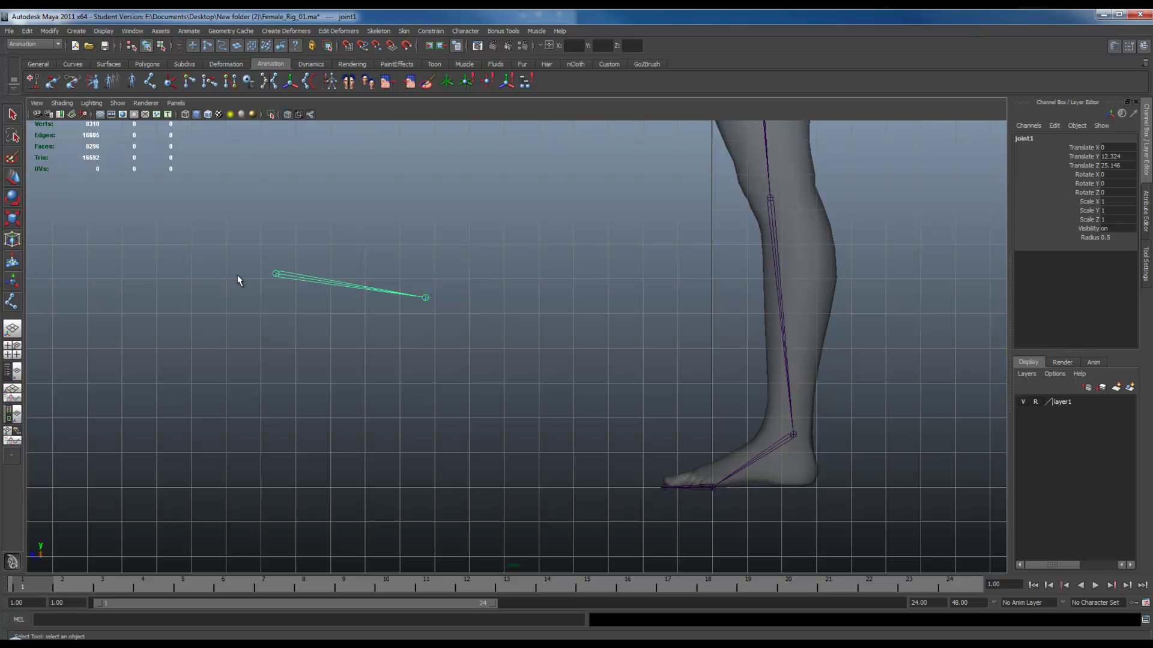
Move the practice chain by its root joint down and closer to the leg, then try rotating and scaling the root
key(w)
drag(277, 273, 373, 398)
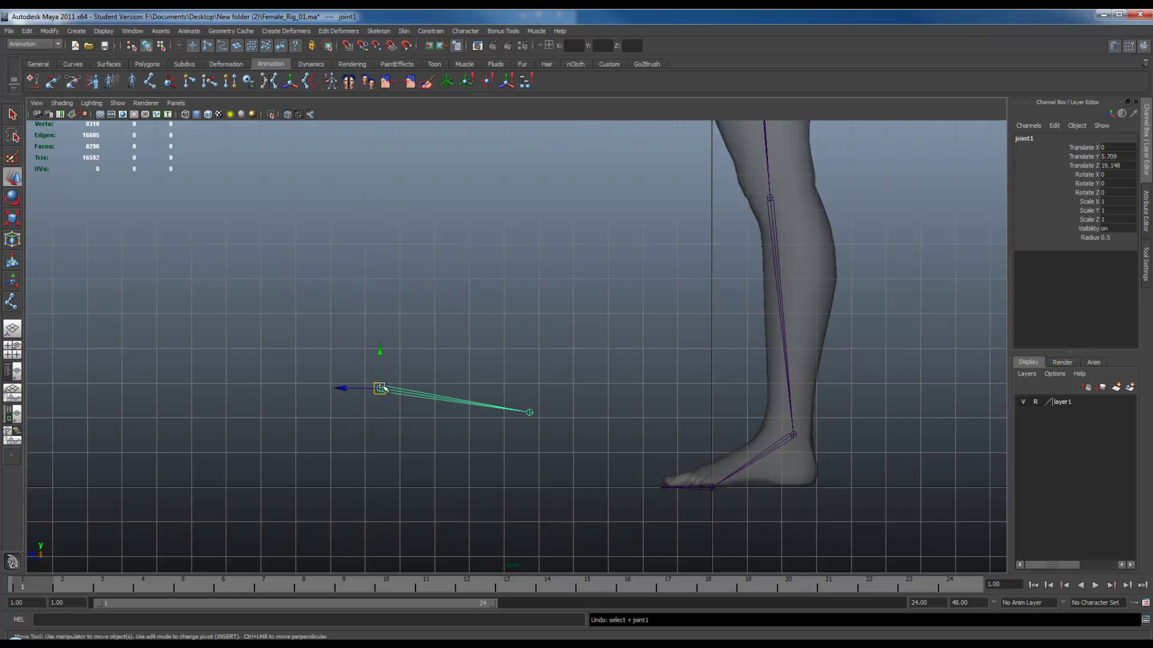
key(e)
drag(420, 343, 371, 296)
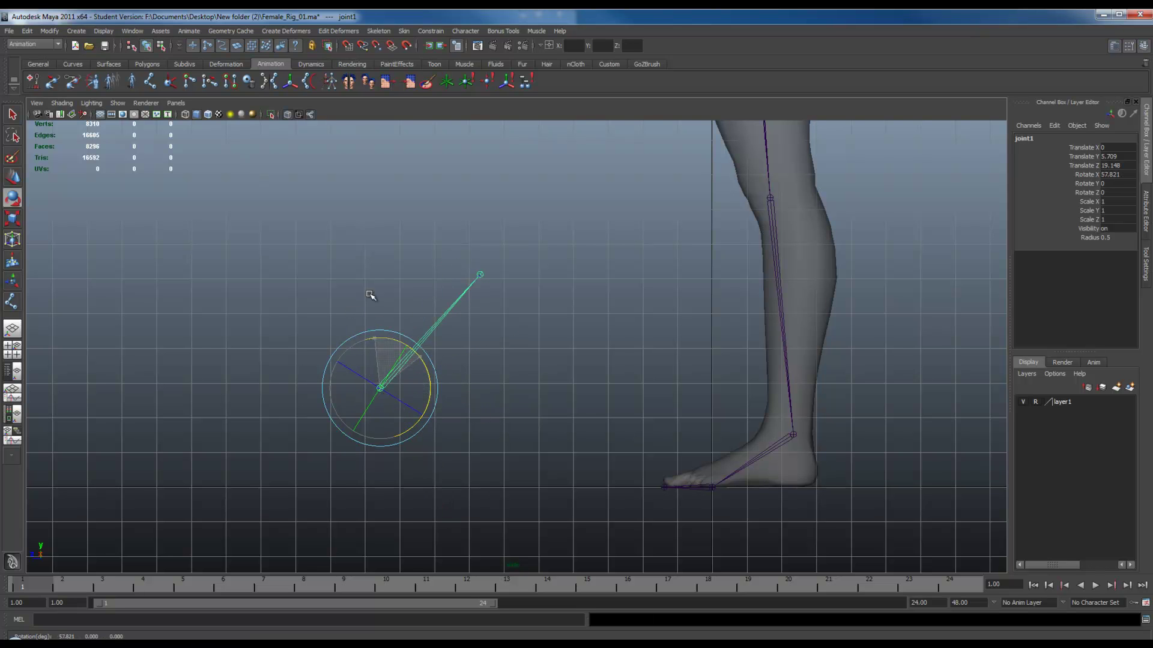
key(ctrl+z)
key(r)
drag(380, 388, 579, 311)
key(ctrl+z)
Move the practice chain's end joint up and away from its root, scale it slightly, and try rotating it
alt+middle_drag(477, 281, 404, 191)
click(457, 323)
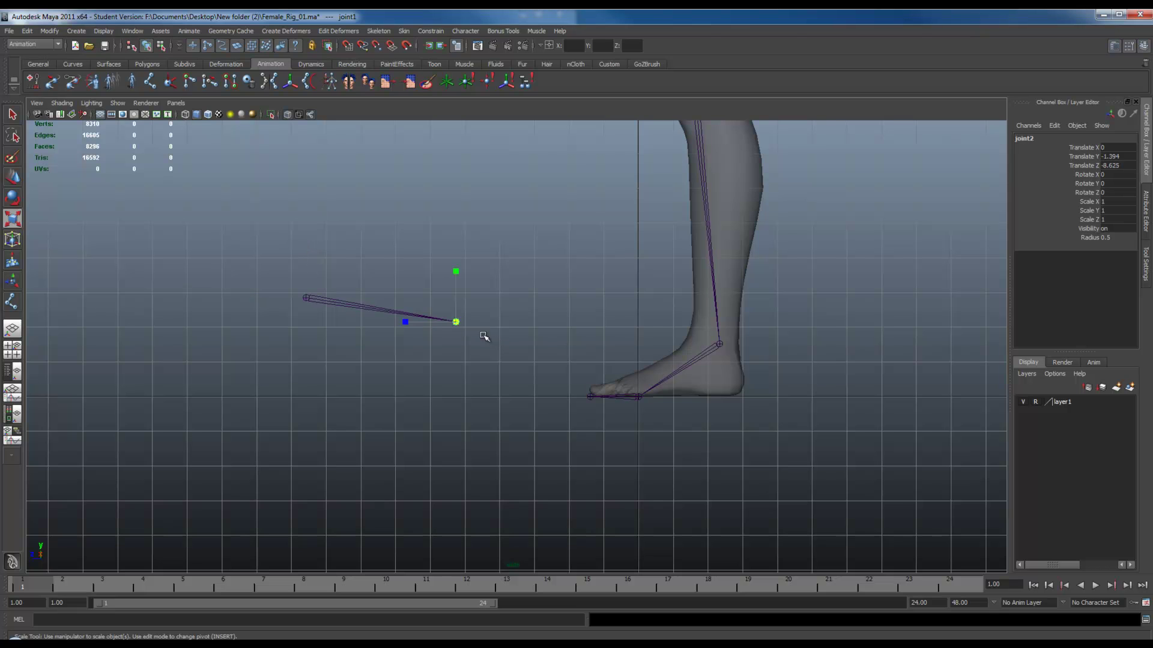
key(w)
drag(457, 323, 664, 214)
key(r)
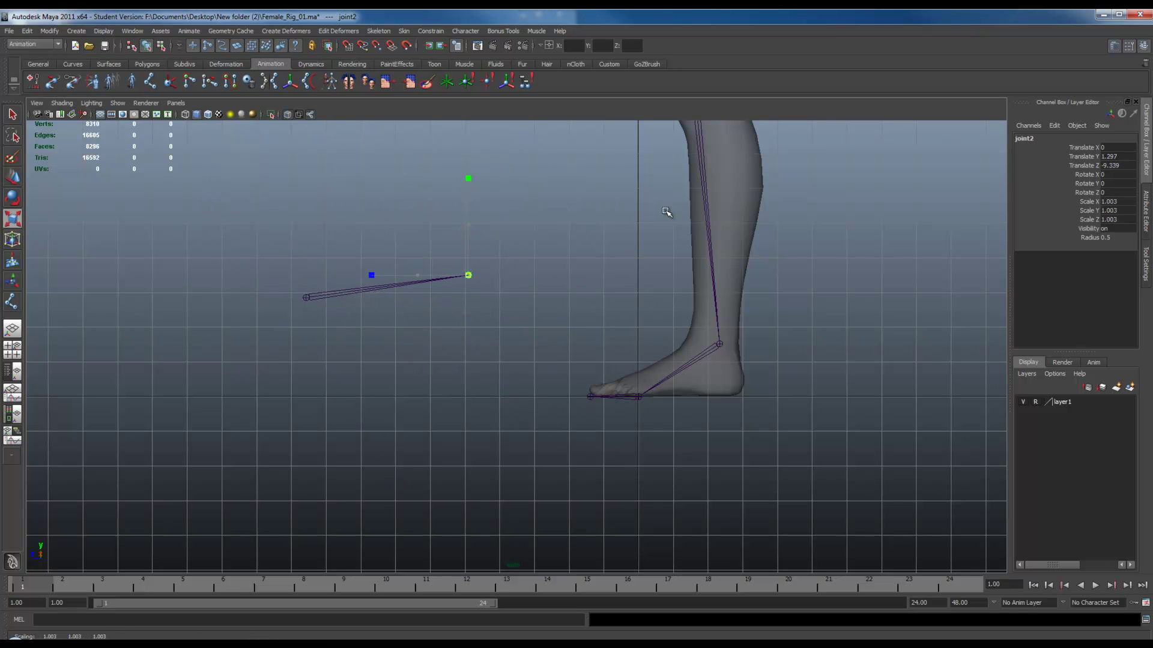
key(e)
drag(438, 328, 471, 314)
key(ctrl+z)
Try moving the practice chain by its root joint once more, and delete the whole chain
click(313, 296)
key(w)
drag(335, 299, 349, 263)
key(ctrl+z)
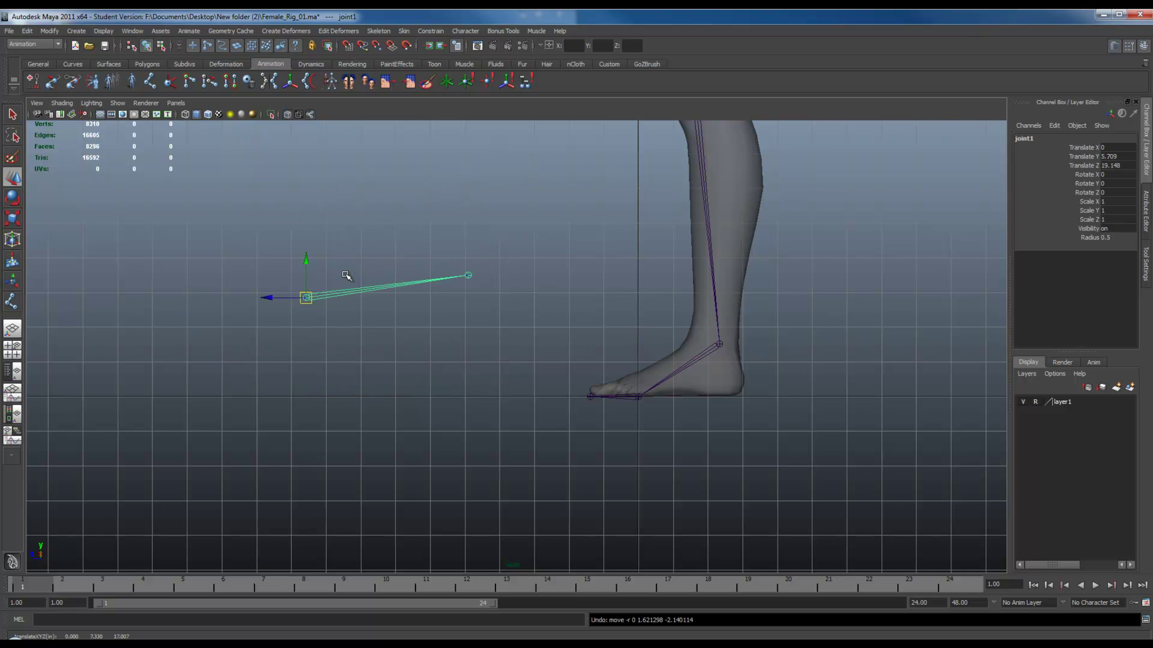
key(Delete)
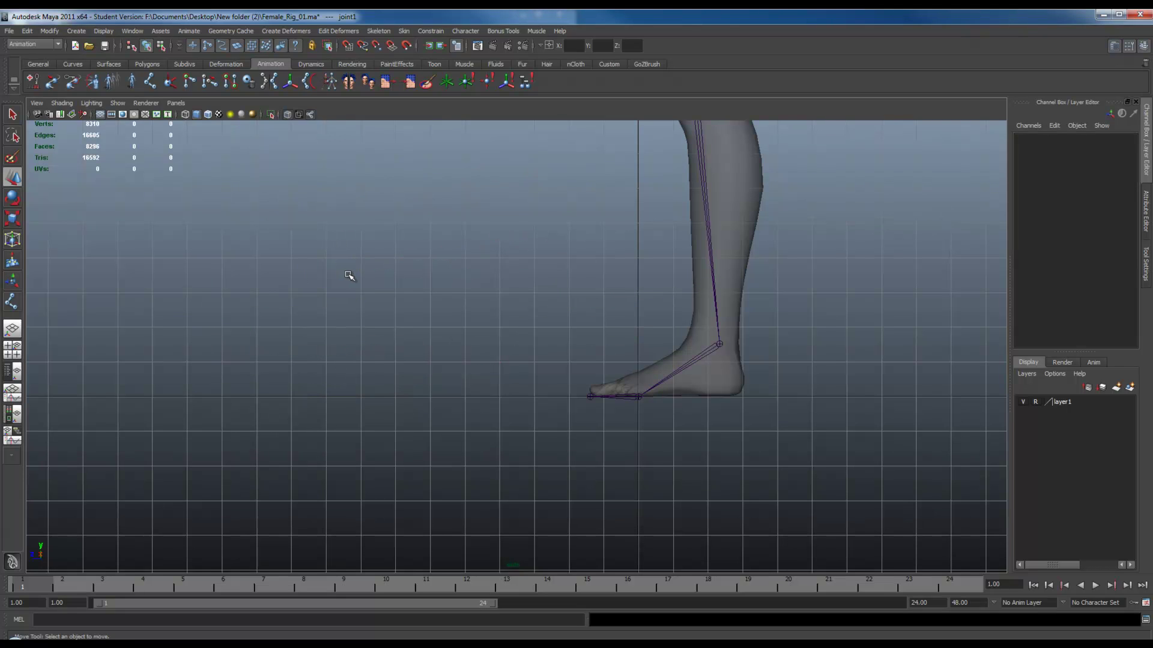
Create a polygon sphere and a polygon cube, and place both in the empty space in front of the leg
click(147, 63)
click(34, 82)
drag(638, 397, 152, 200)
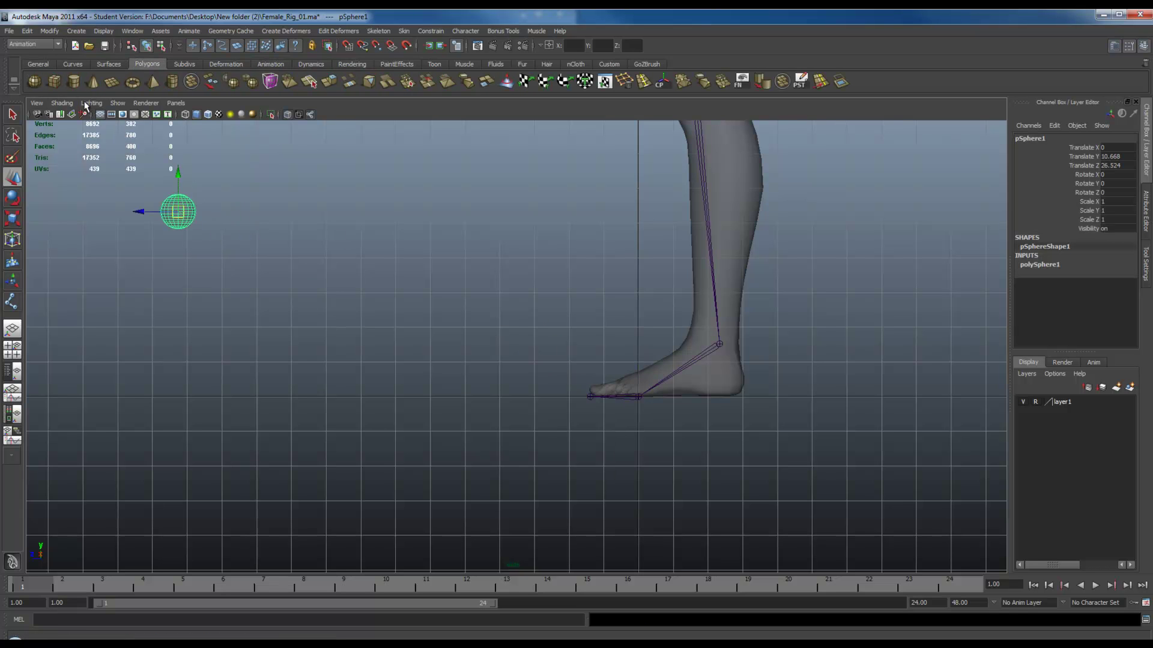
click(54, 82)
drag(646, 394, 376, 213)
alt+middle_drag(152, 229, 306, 337)
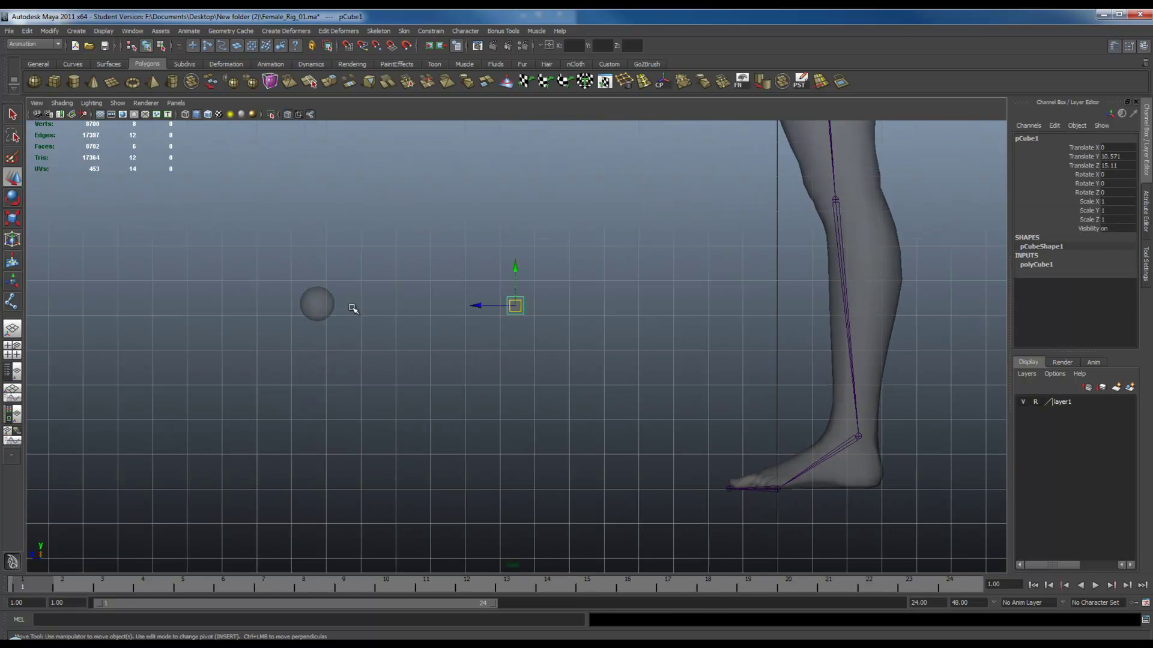
Parent the cube to the sphere, and select only the cube
click(321, 308)
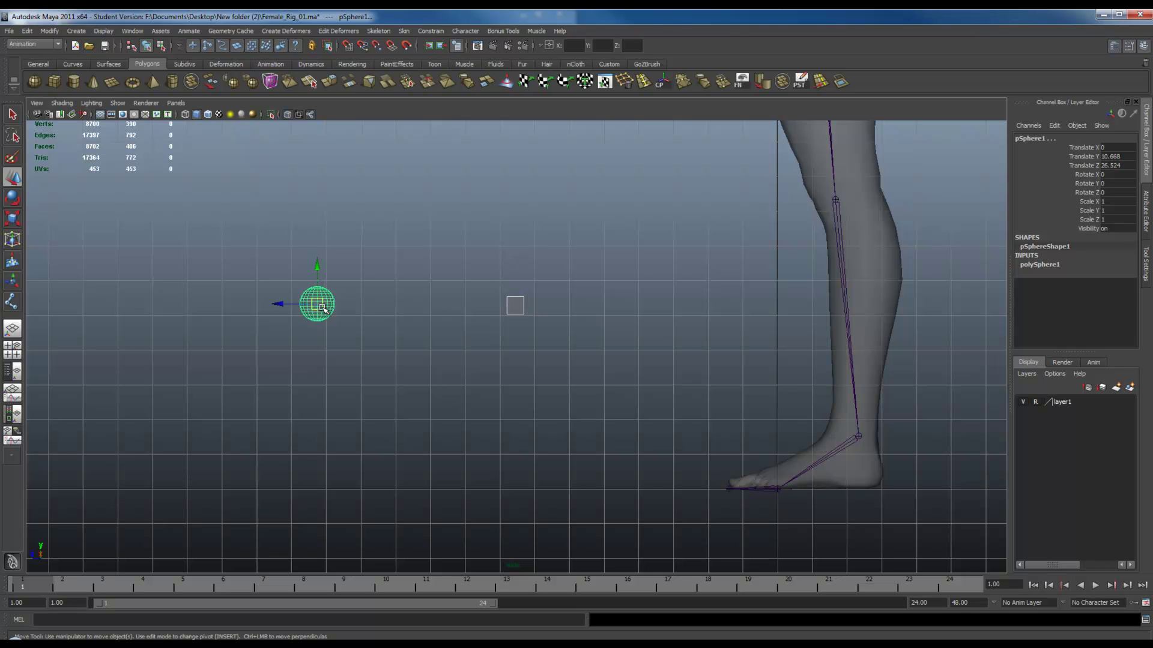
key(p)
click(391, 355)
click(321, 305)
click(528, 317)
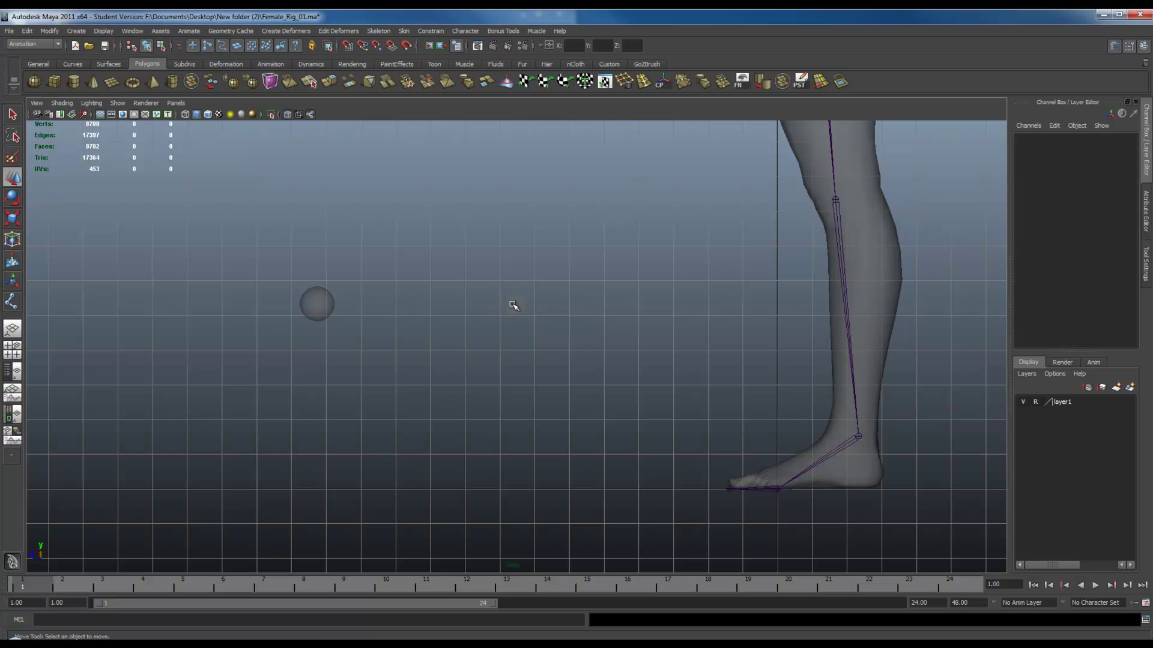
click(514, 306)
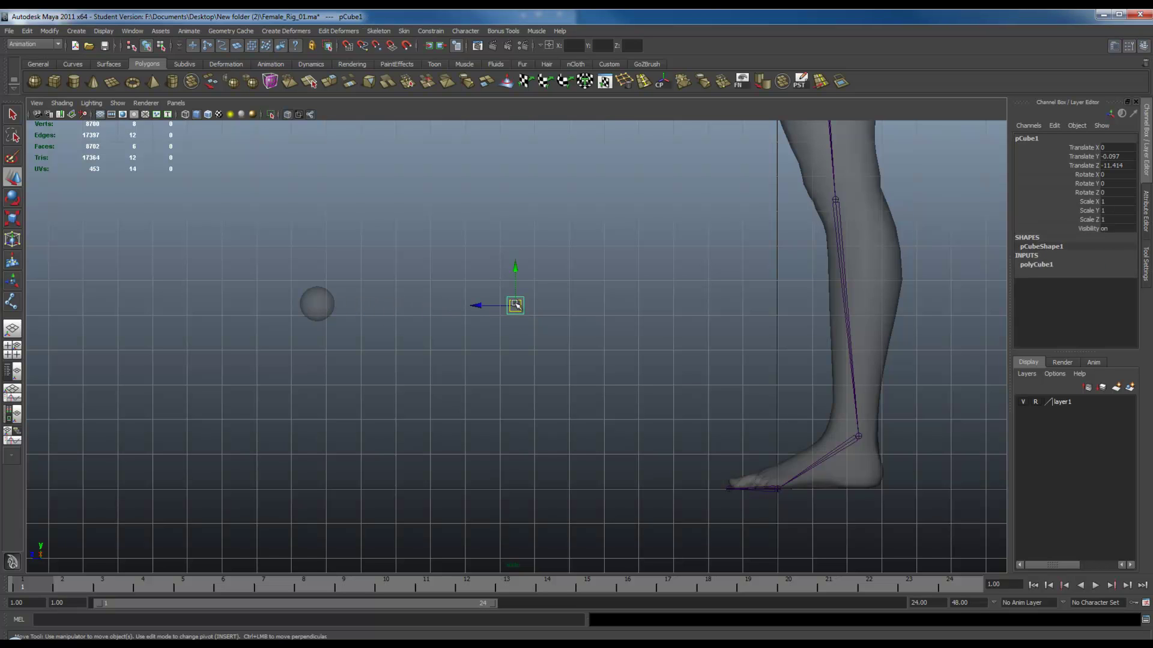
Move the cube upward, rotate it freely, and scale it uniformly to about 4.99
drag(506, 306, 547, 218)
key(e)
drag(543, 265, 463, 214)
key(r)
drag(560, 217, 644, 192)
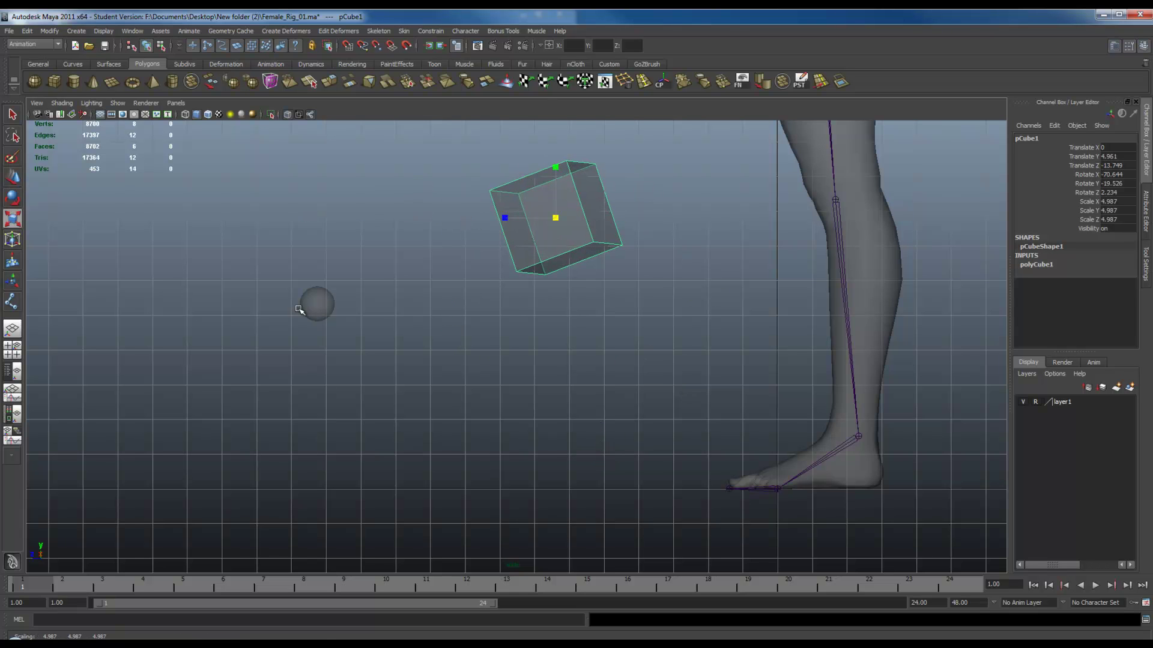
Transform the parent sphere: move it closer to the leg, scale it to about 1.34 and rotate it about -58 degrees in X
click(305, 306)
key(w)
drag(307, 304, 614, 289)
key(r)
key(ctrl+z)
drag(416, 348, 532, 289)
key(e)
drag(475, 337, 551, 395)
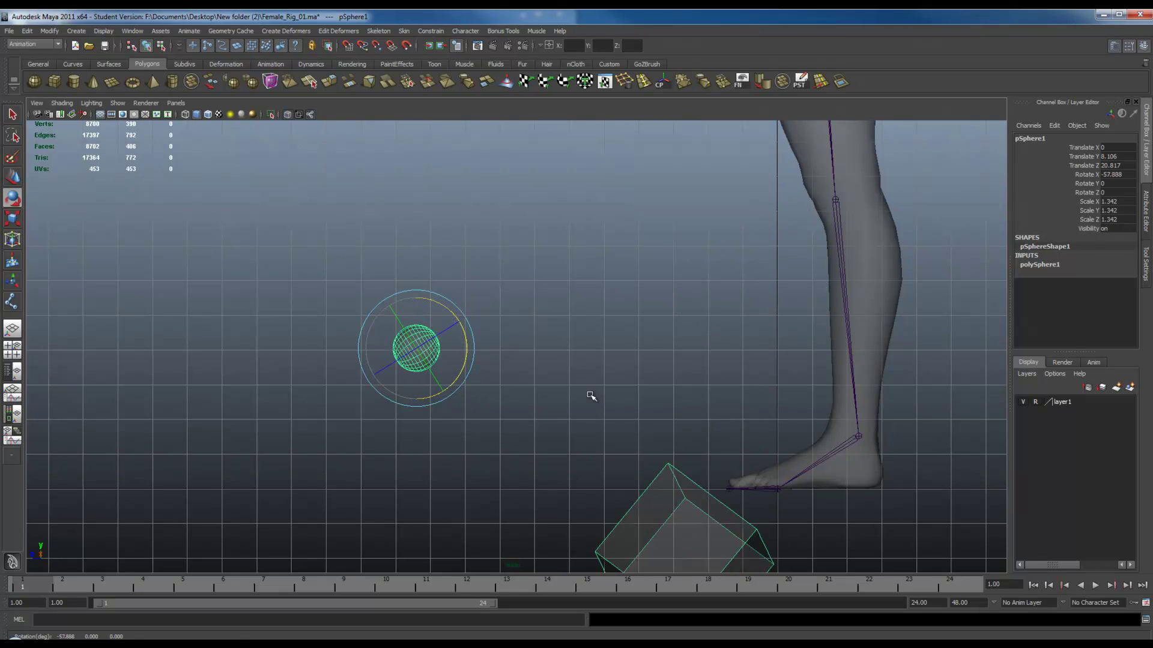
Delete the practice sphere and its child cube
alt+right_drag(551, 394, 514, 317)
alt+middle_drag(515, 316, 499, 253)
click(461, 384)
click(594, 506)
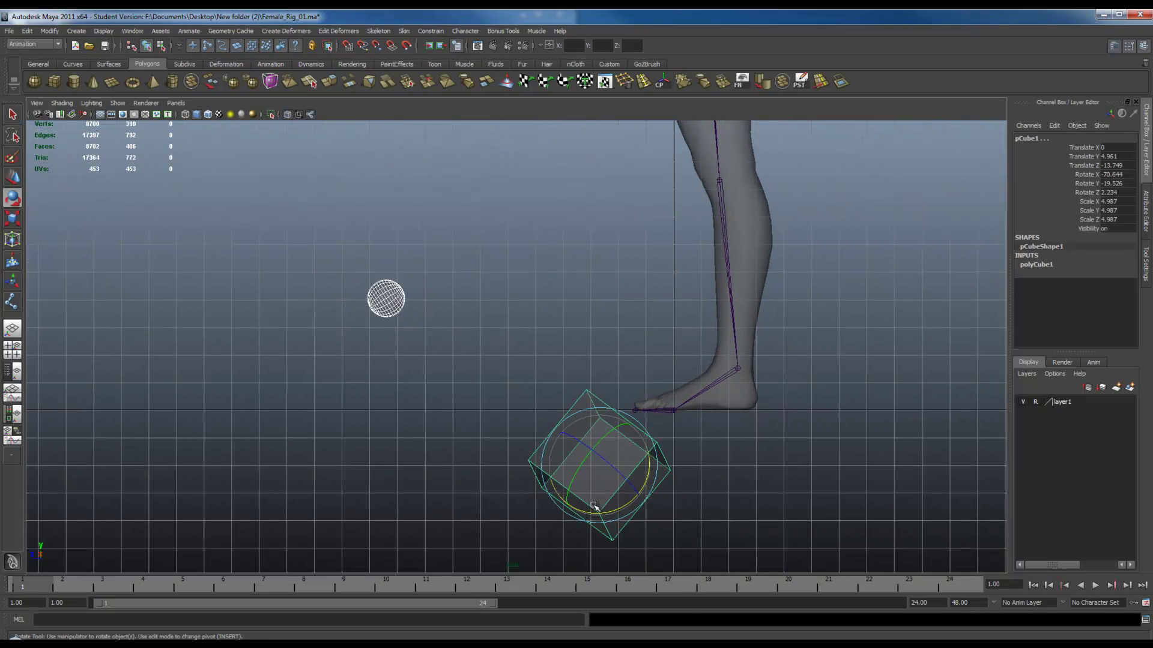
key(Delete)
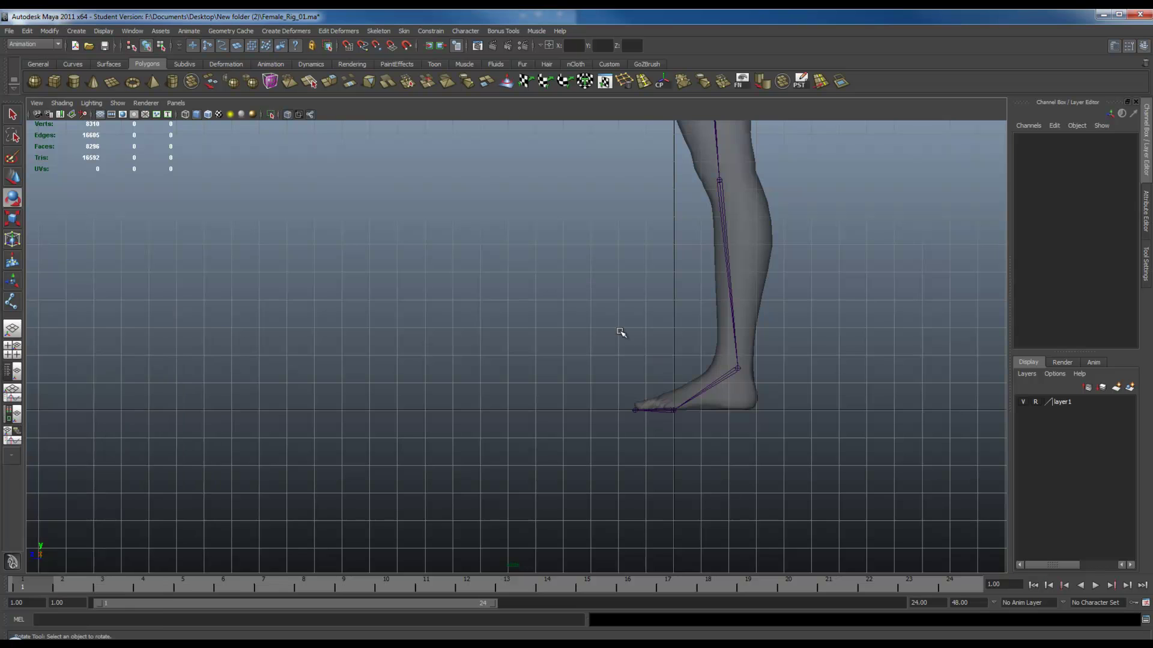
Select the ball joint and examine how the foot joints connect up through the leg chain
alt+right_drag(621, 332, 772, 425)
alt+middle_drag(772, 425, 579, 373)
alt+right_drag(579, 373, 658, 407)
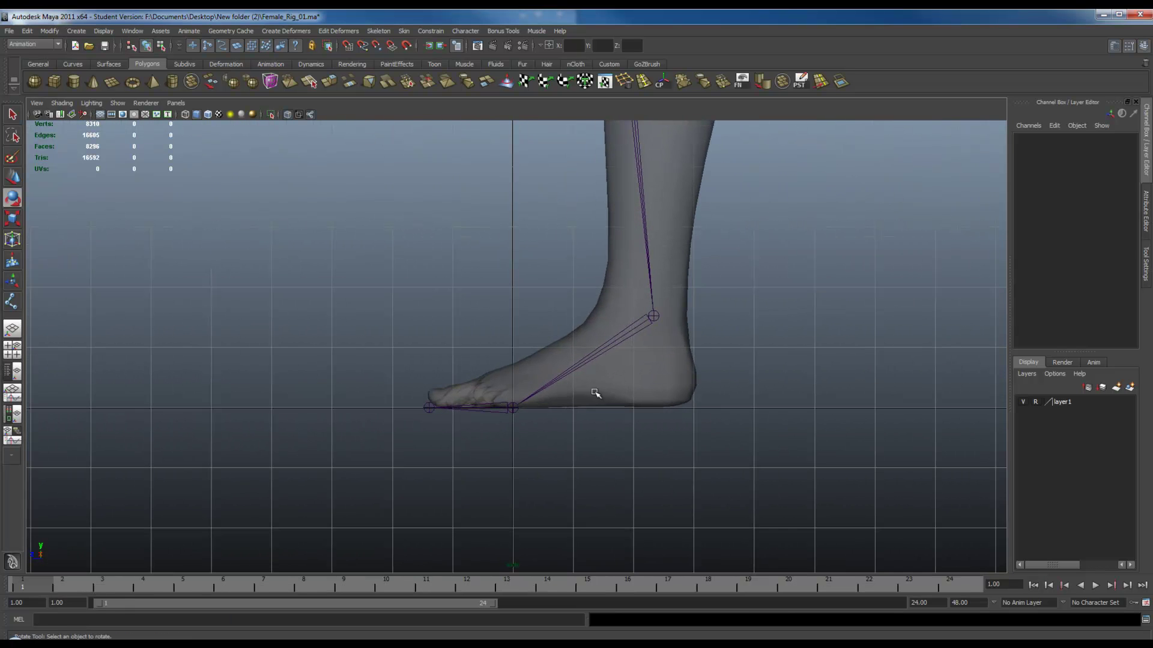
click(513, 408)
alt+right_drag(514, 409, 492, 420)
alt+middle_drag(492, 420, 520, 409)
alt+right_drag(520, 409, 502, 254)
alt+middle_drag(502, 254, 528, 304)
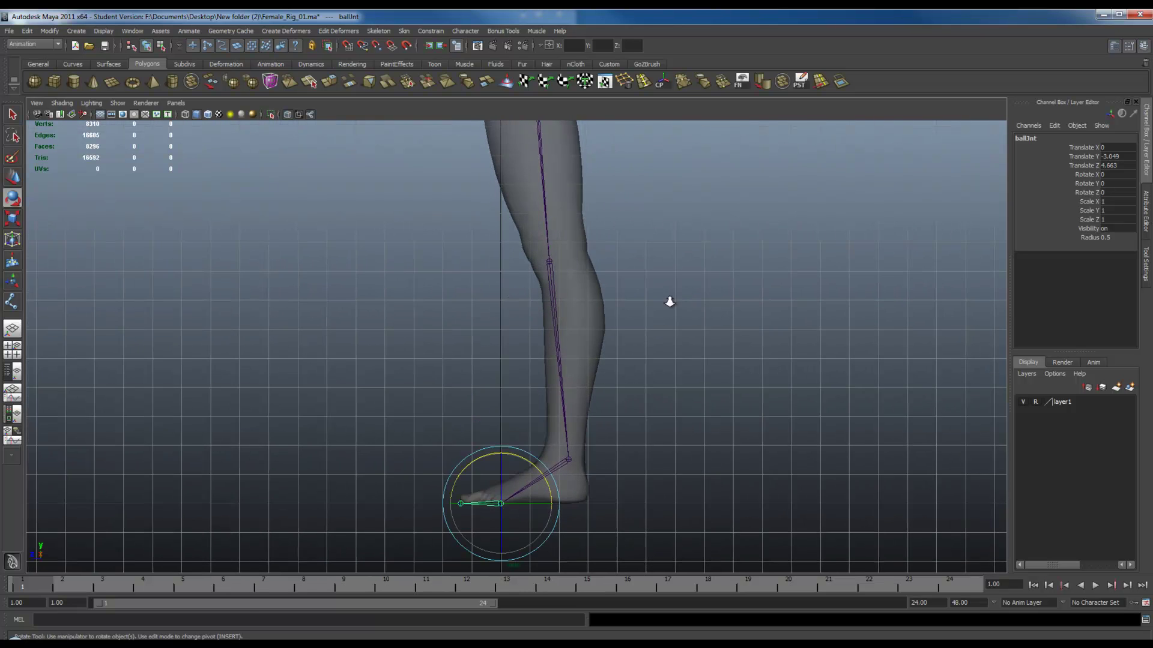
alt+right_drag(528, 303, 505, 221)
alt+middle_drag(504, 220, 504, 243)
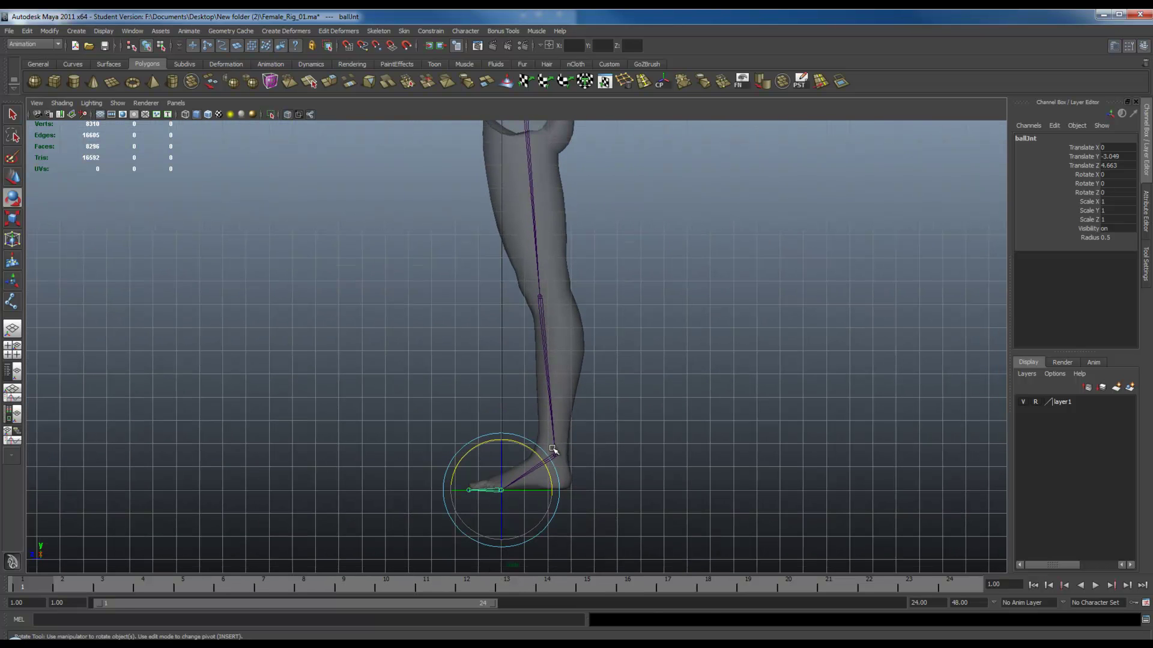
Try rotating the ankle joint, and undo the change
click(553, 449)
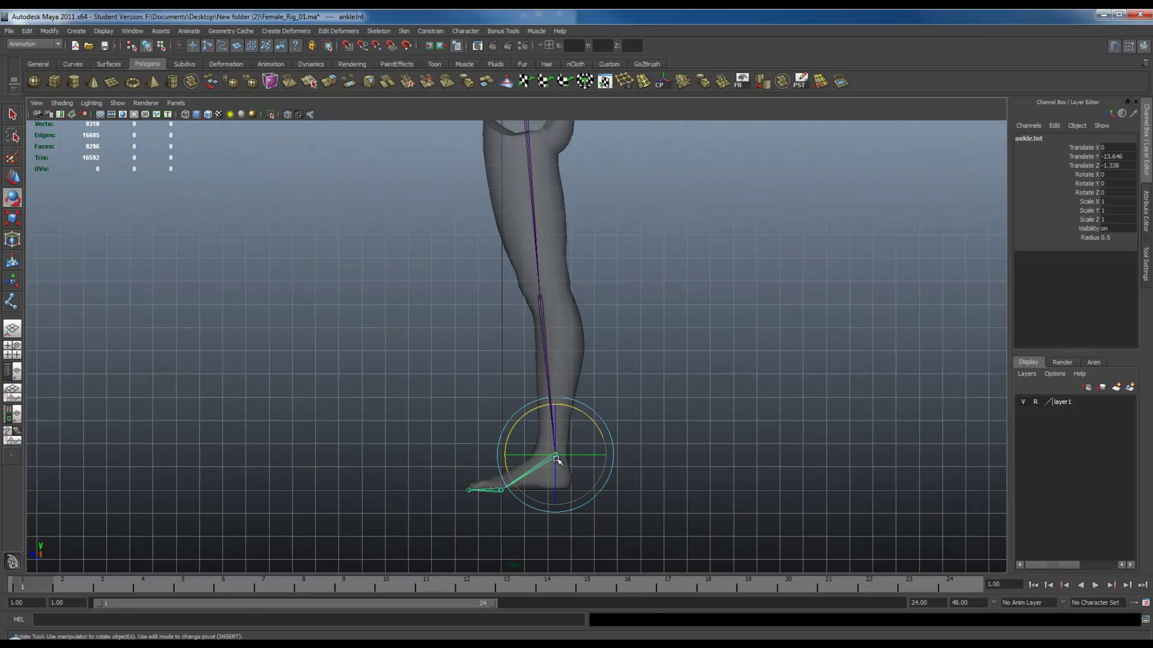
drag(514, 423, 514, 420)
click(490, 457)
key(ctrl+z)
key(ctrl+z)
alt+drag(703, 484, 898, 510)
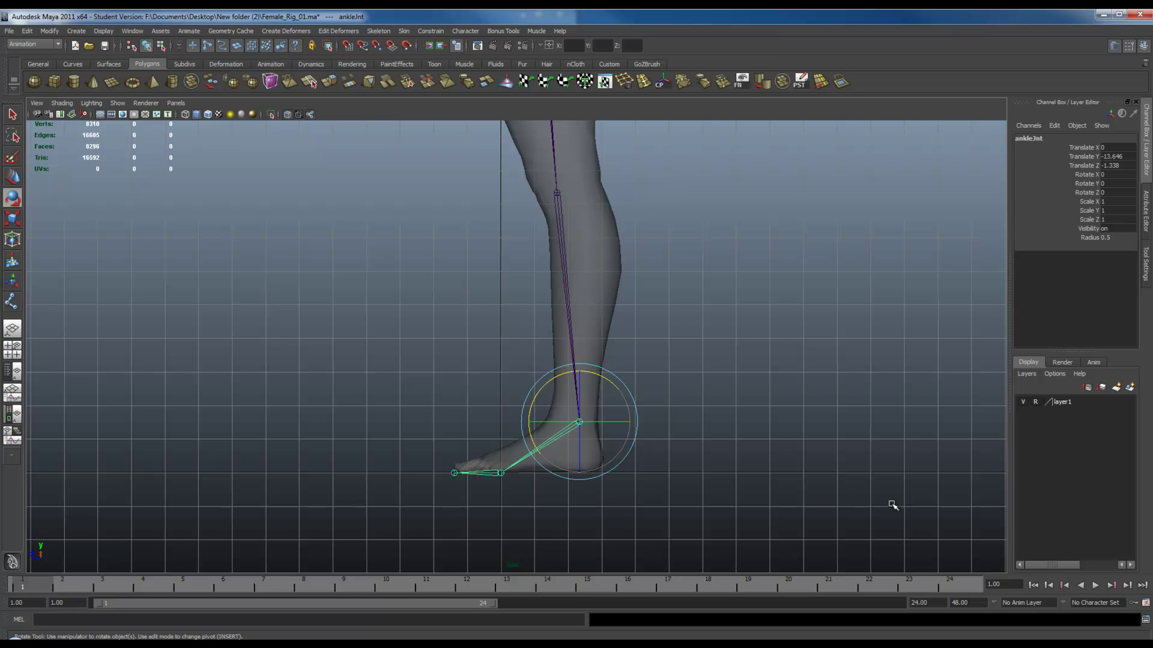
Try raising the leg chain by its thigh joint to about 34.85 in Y, and undo the move
click(776, 402)
alt+right_drag(818, 423, 495, 254)
alt+middle_drag(544, 201, 526, 324)
alt+right_drag(526, 324, 519, 319)
click(509, 206)
alt+right_drag(580, 369, 520, 337)
key(w)
drag(509, 192, 536, 193)
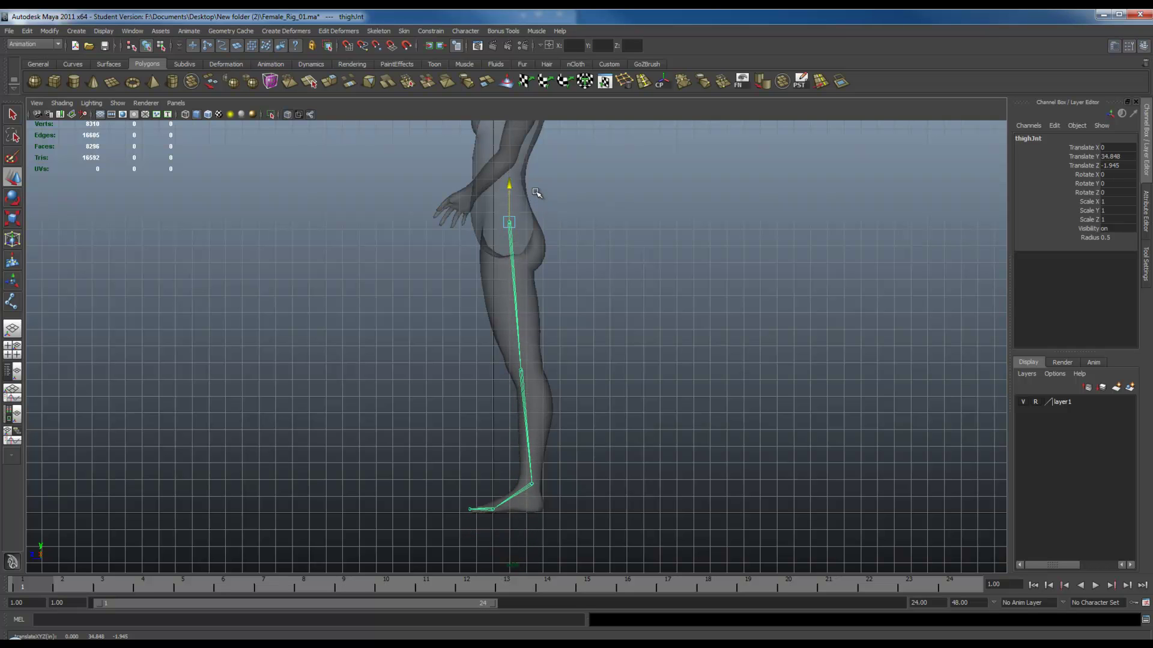
key(ctrl+z)
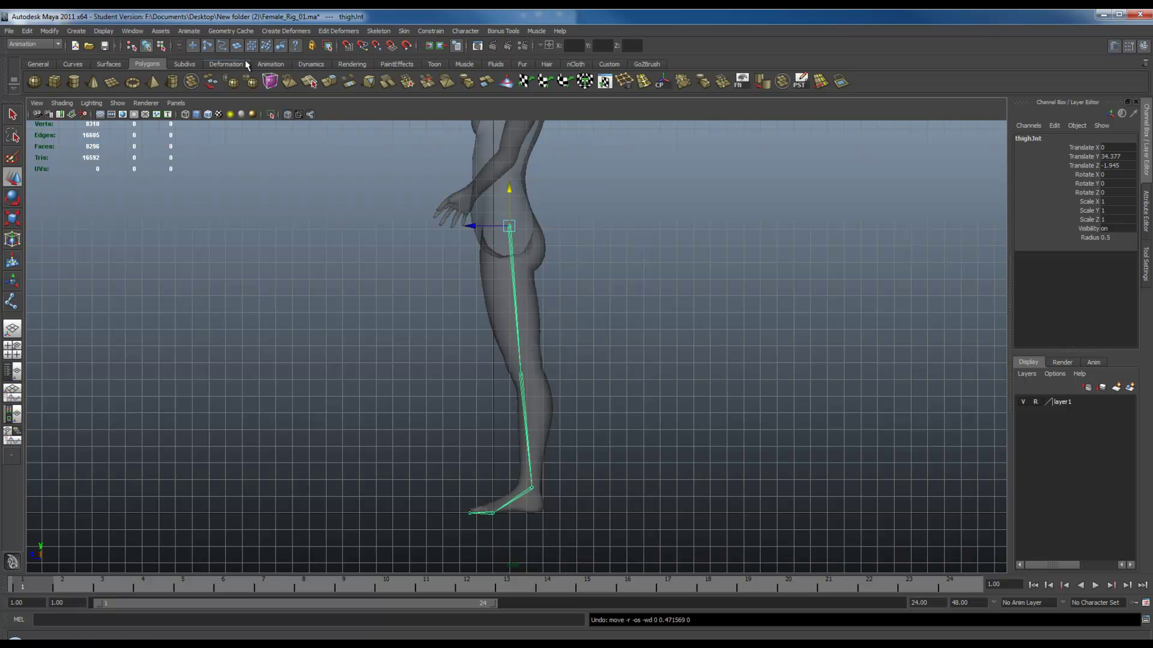
Try moving the ankle joint up toward the knee, and undo the move
click(532, 490)
drag(533, 491, 537, 417)
key(ctrl+z)
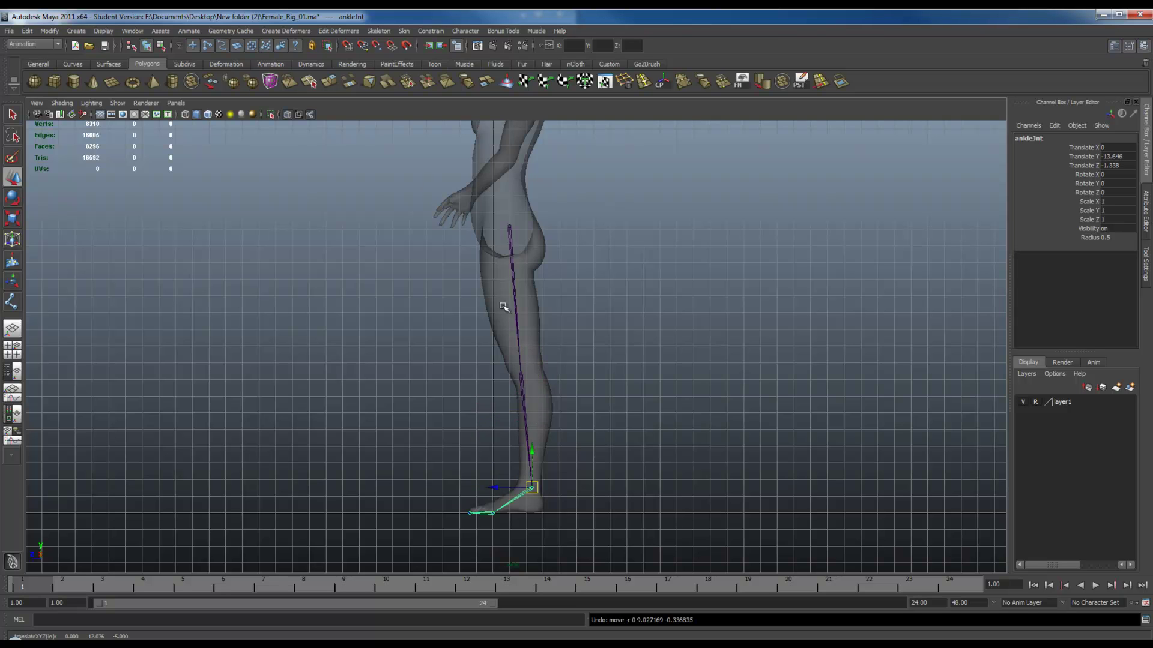
Create an IK handle from the thigh joint to the ankle joint using the ikRPsolver, and clear the selection
click(271, 65)
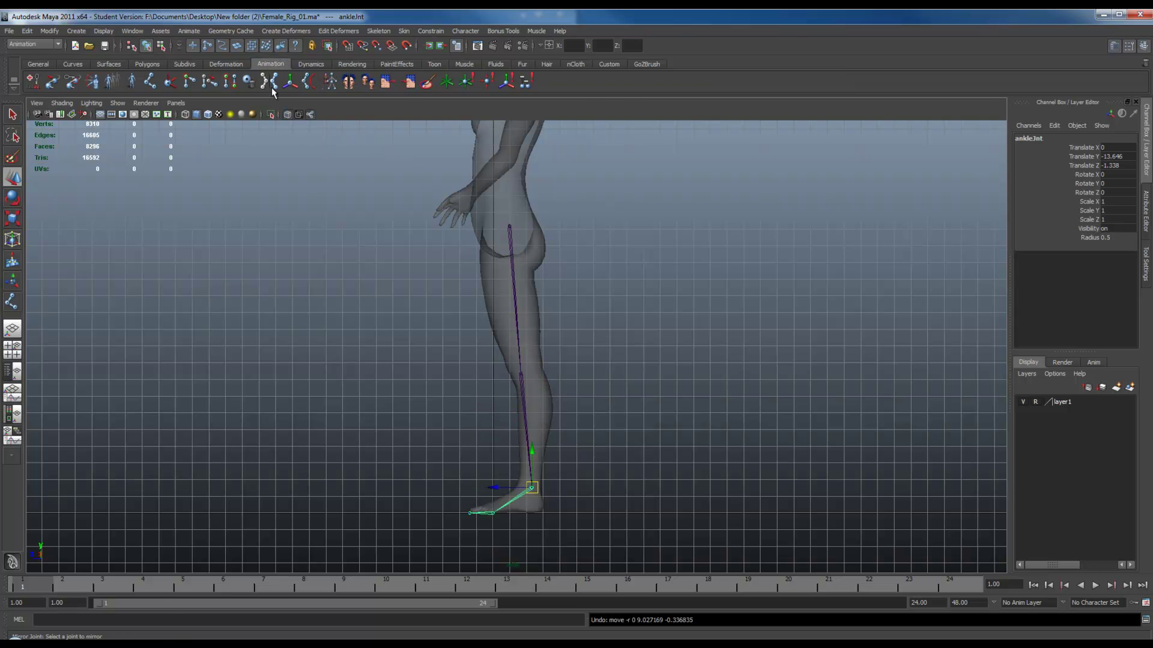
double_click(170, 83)
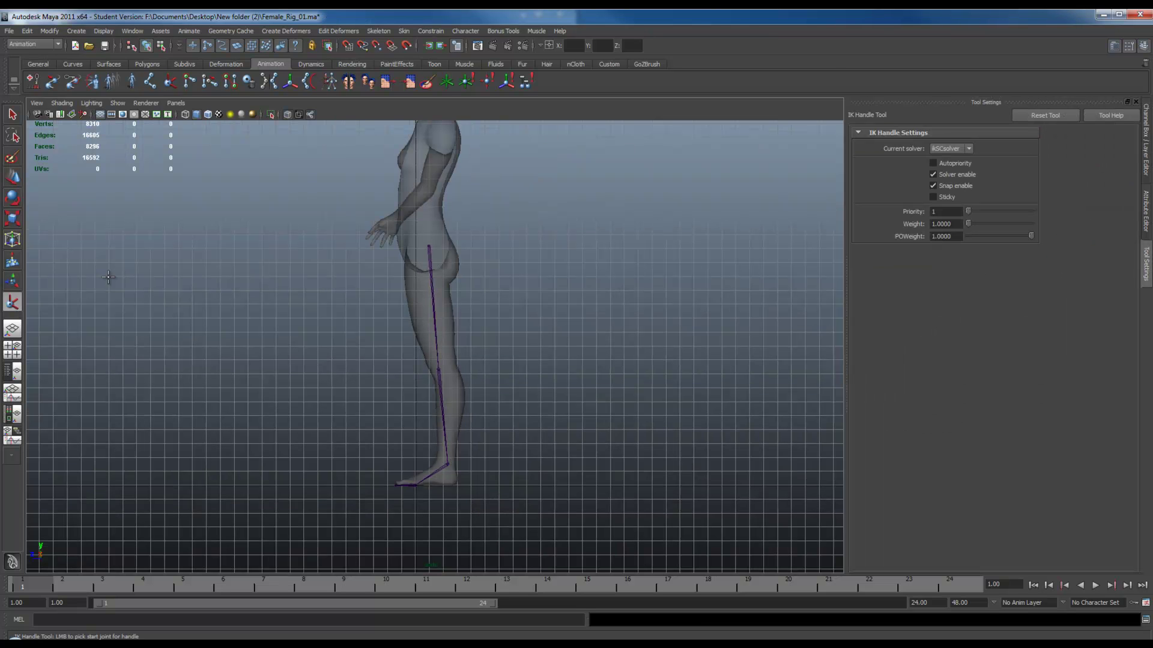
click(944, 149)
click(946, 166)
alt+right_drag(544, 380, 631, 384)
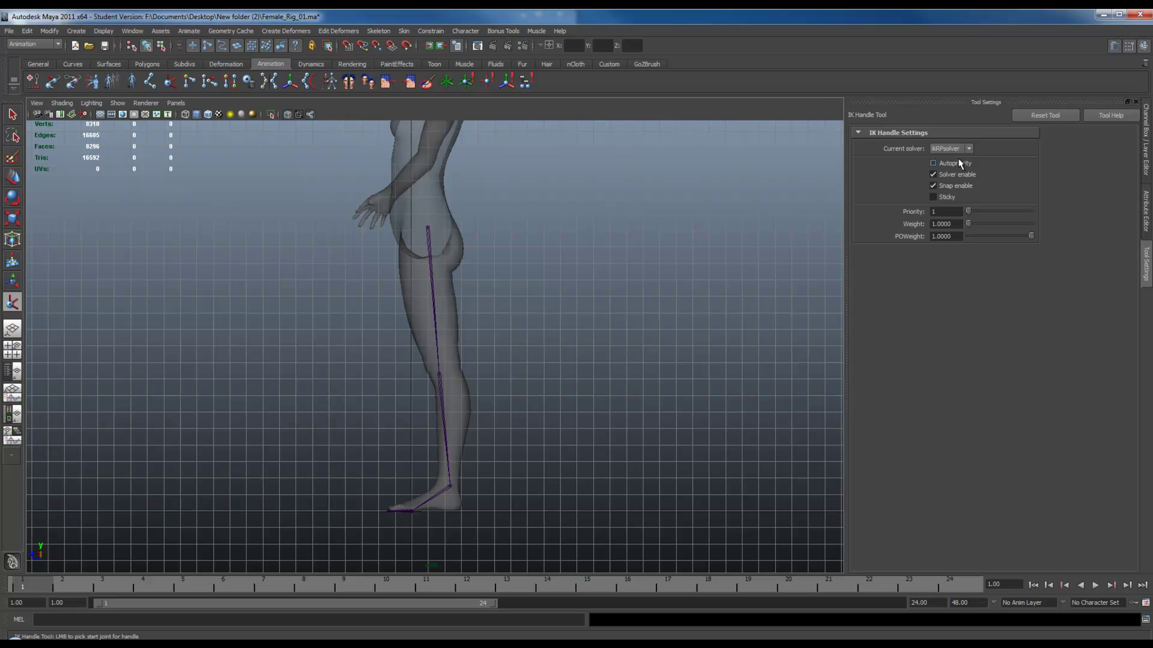
alt+right_drag(555, 352, 679, 342)
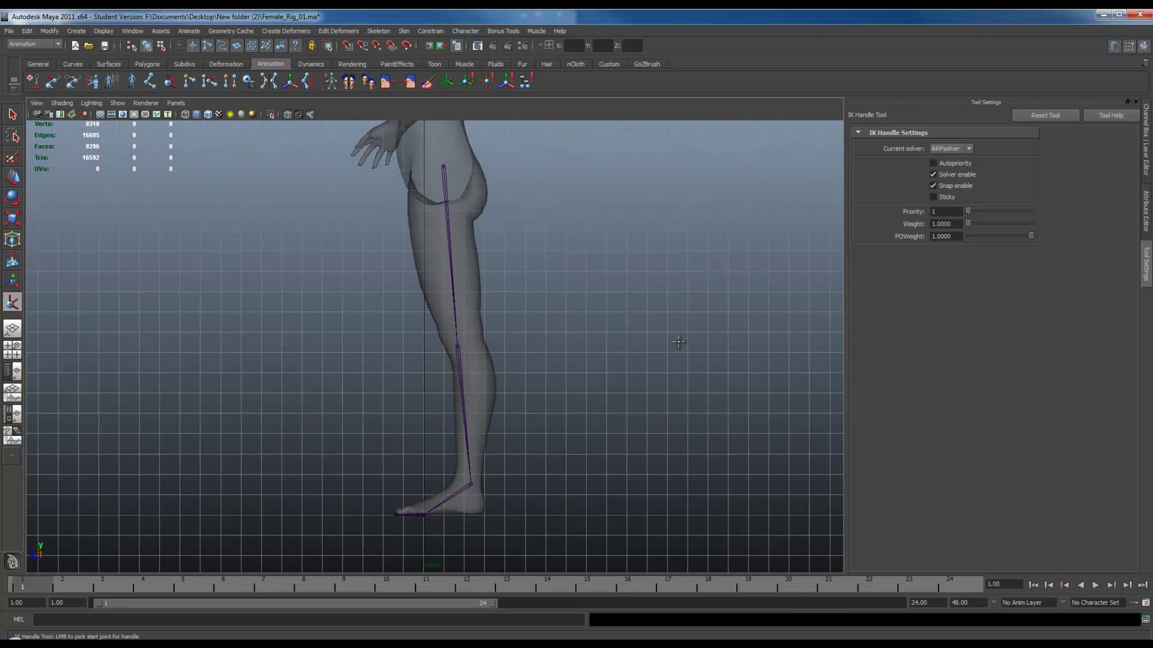
click(444, 164)
click(471, 484)
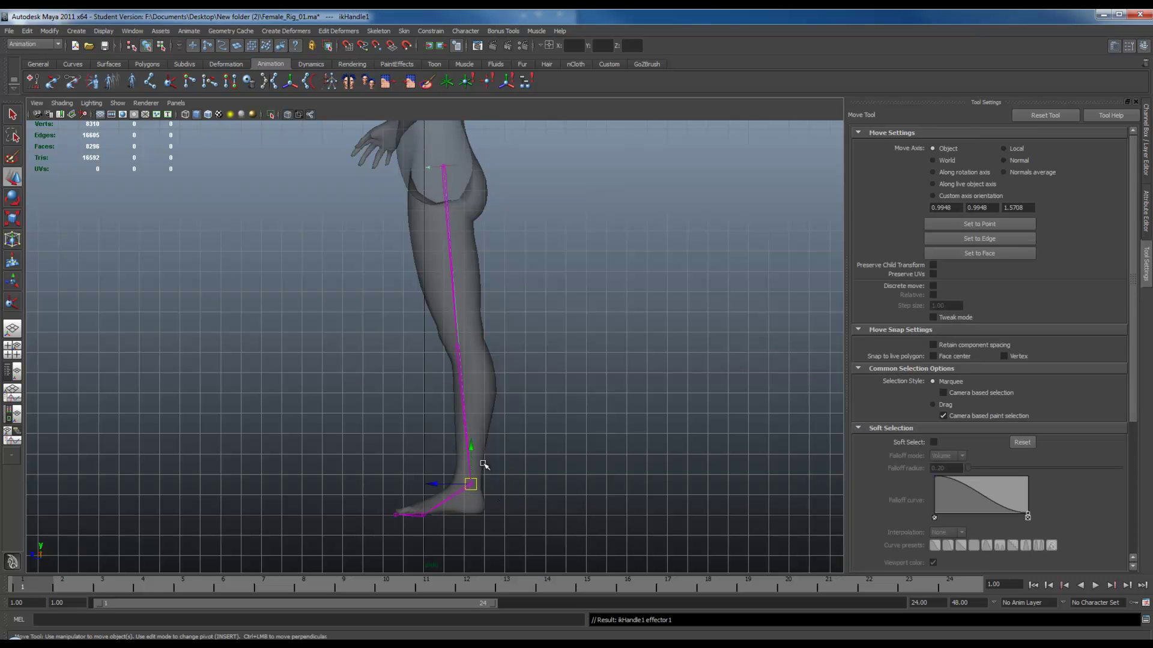
click(501, 457)
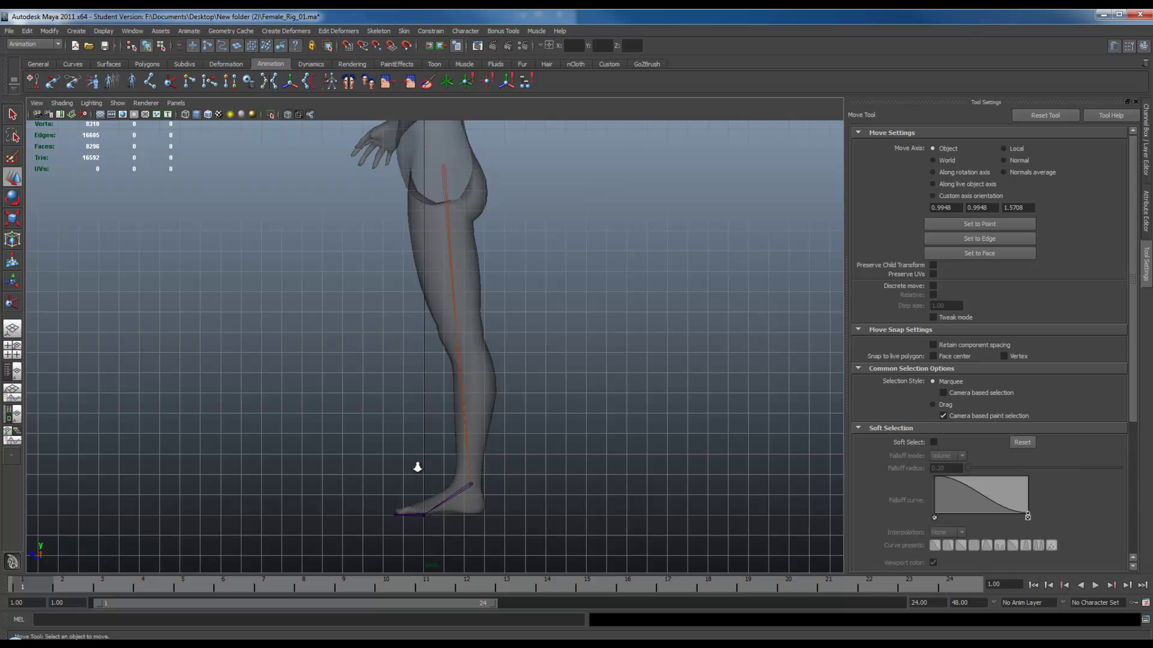
alt+right_drag(421, 468, 546, 515)
alt+middle_drag(542, 507, 514, 329)
scroll(531, 463, up, 5)
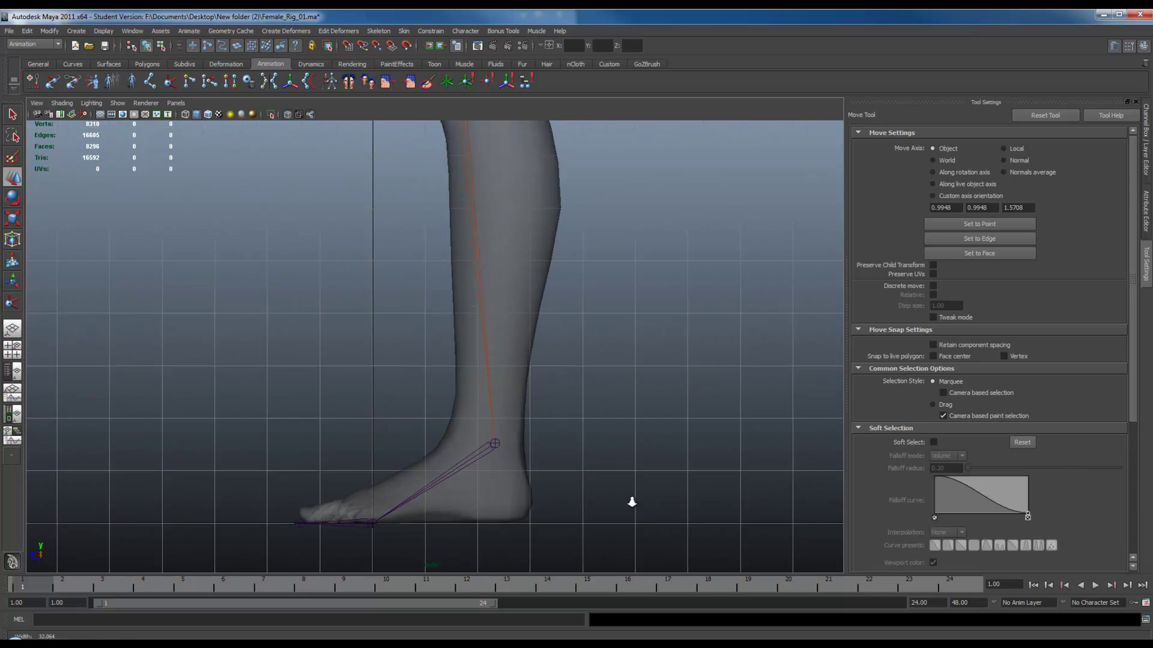